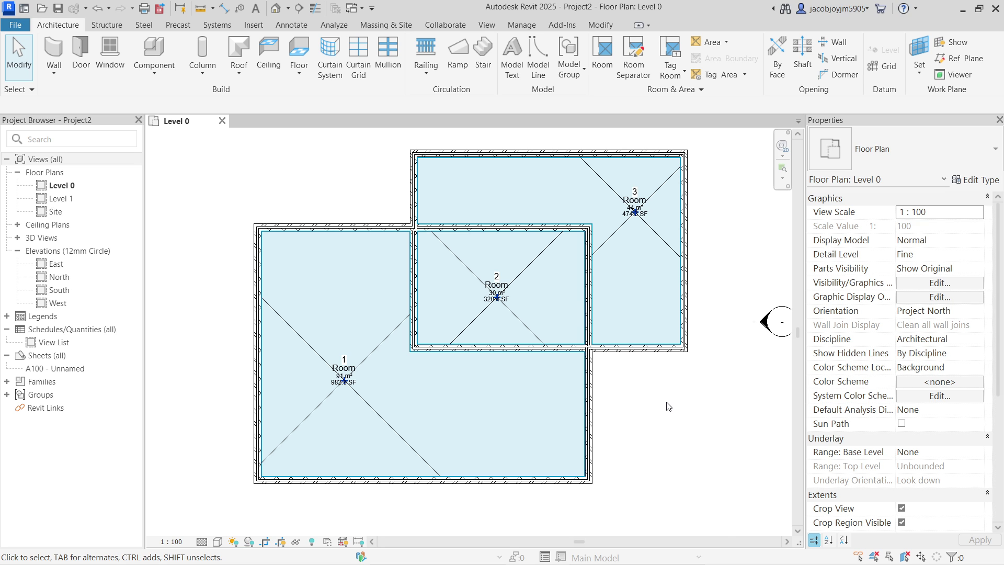
- Close the current project and return to the home screen
scroll(666, 406, down, 2)
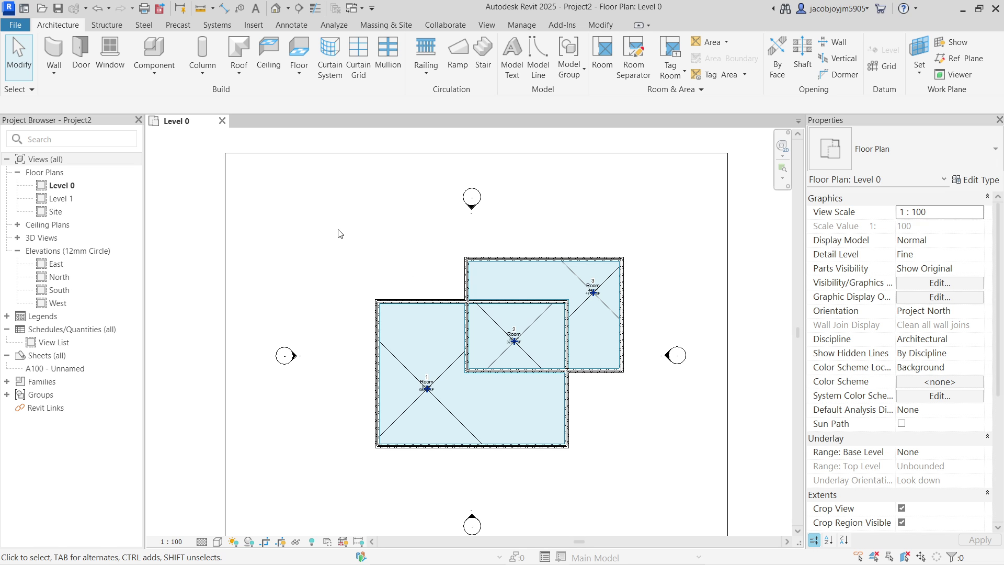
drag(338, 230, 392, 272)
click(15, 24)
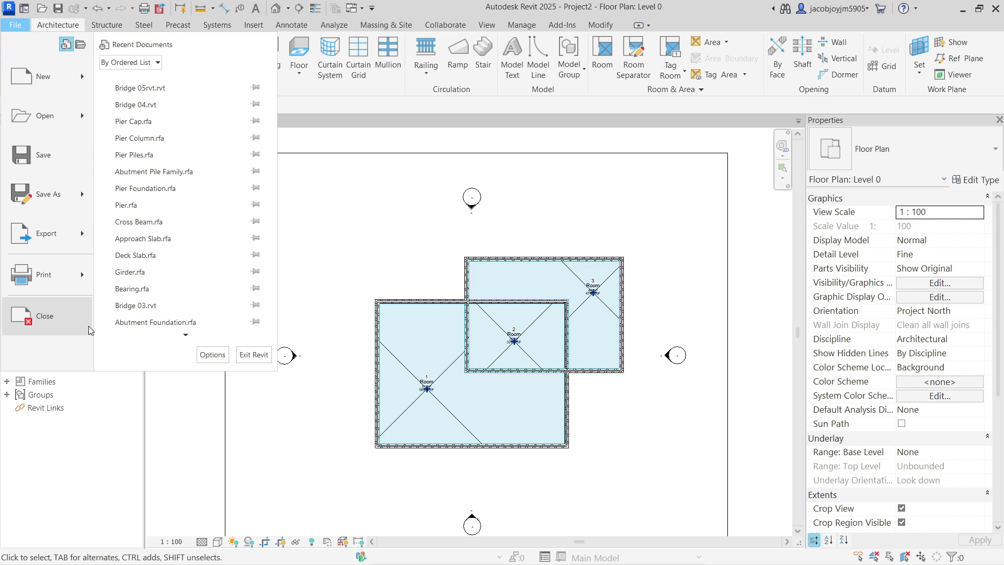
key(Escape)
click(538, 293)
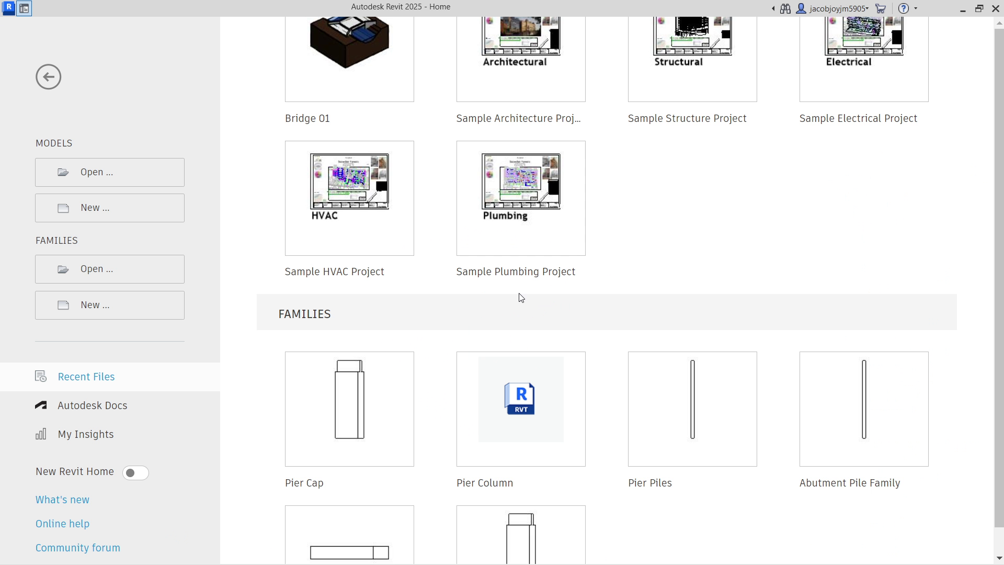
- Create a new project from the Construction Template
scroll(376, 295, up, 5)
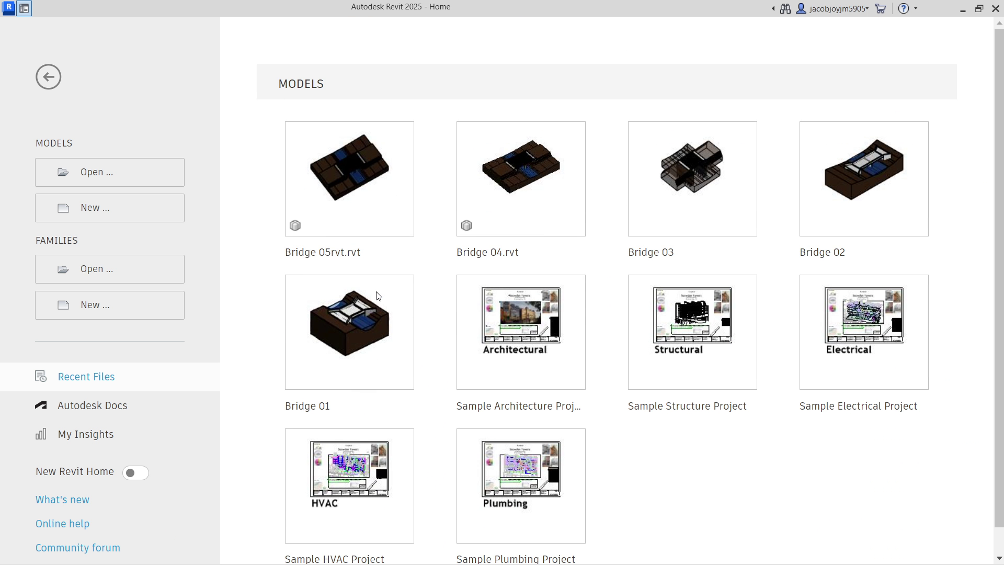
click(160, 207)
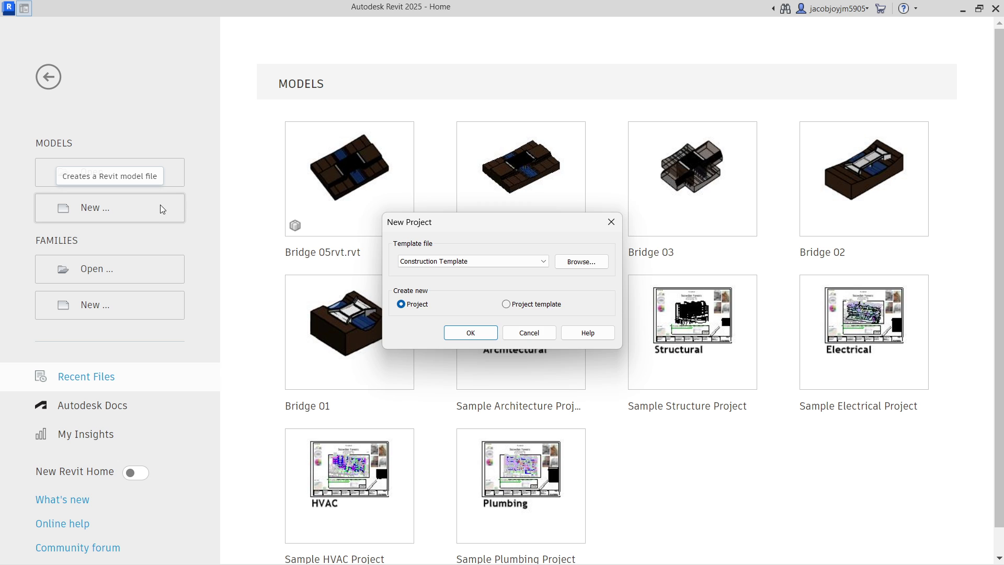
click(466, 334)
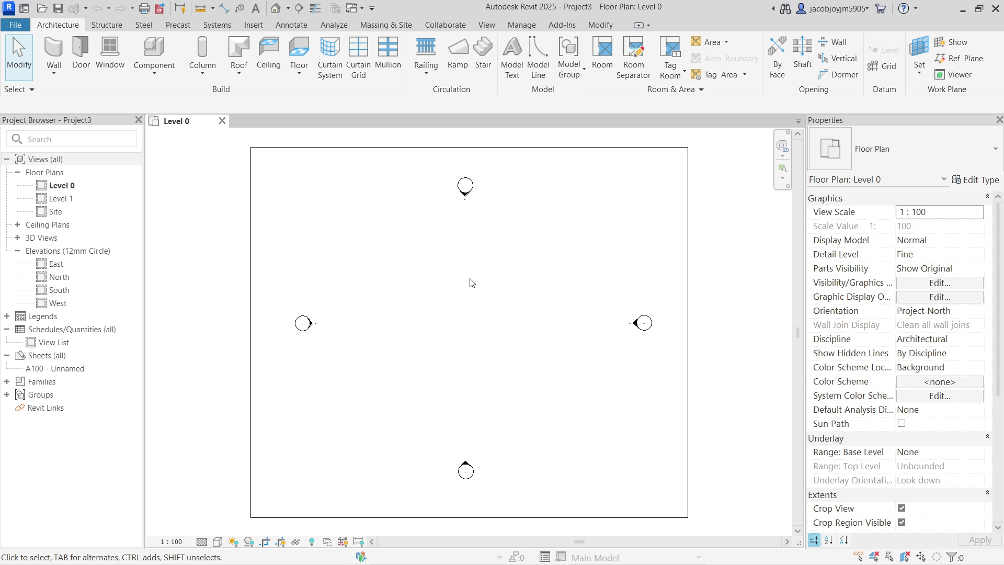
- Draw two overlapping rectangles of exterior walls on Level 0, the second offset toward the lower right of the first
click(54, 53)
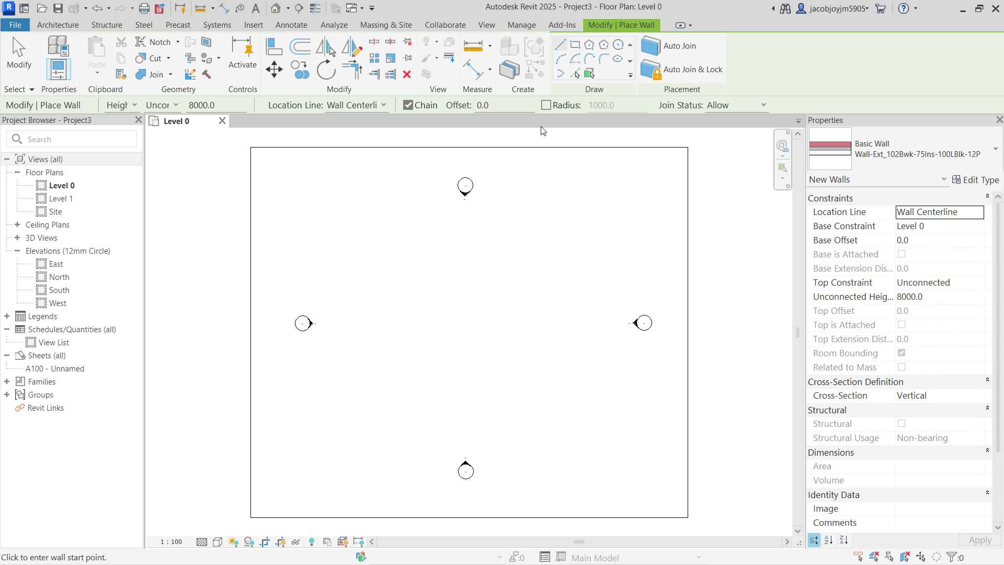
click(575, 45)
click(366, 275)
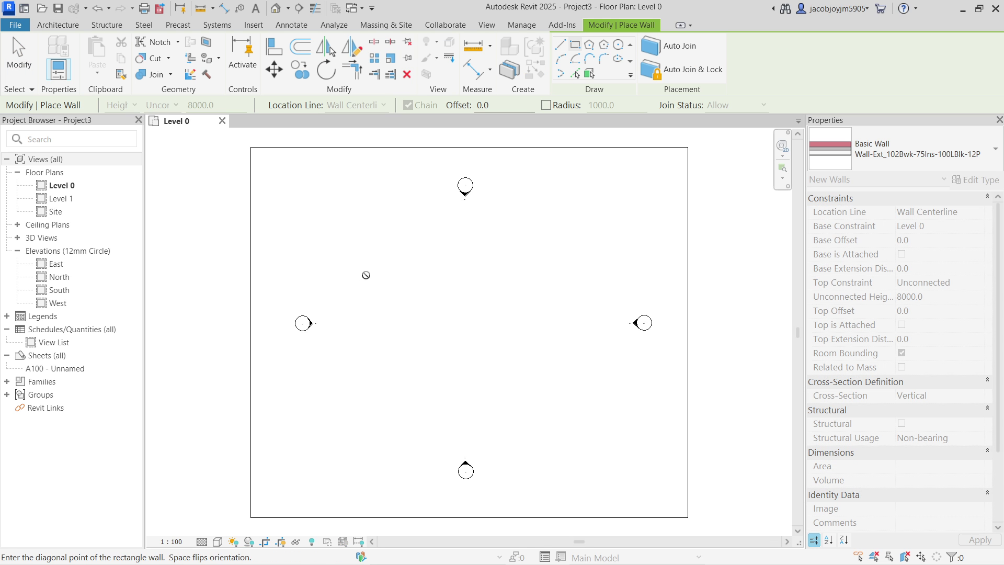
click(588, 407)
click(446, 320)
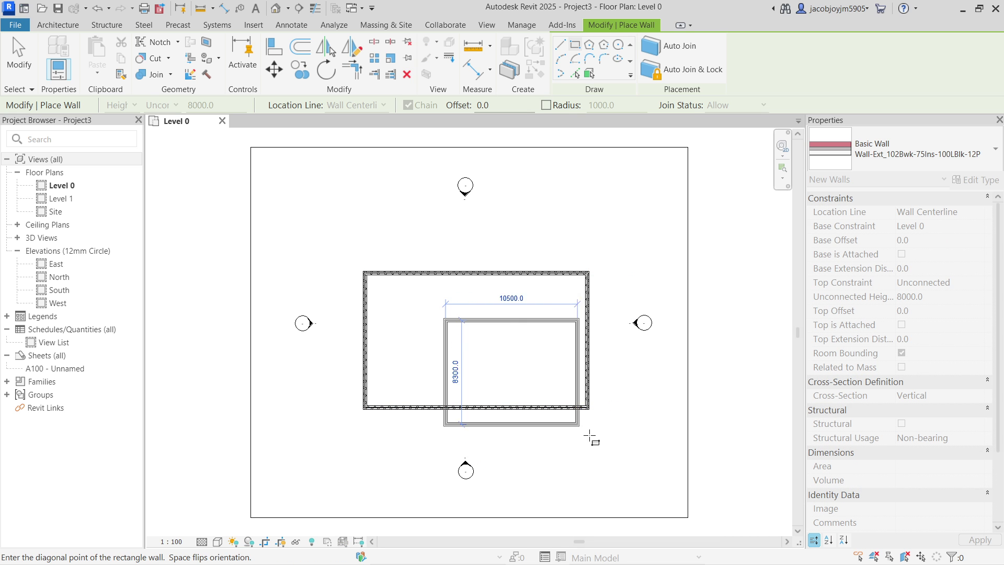
click(631, 448)
scroll(545, 373, up, 2)
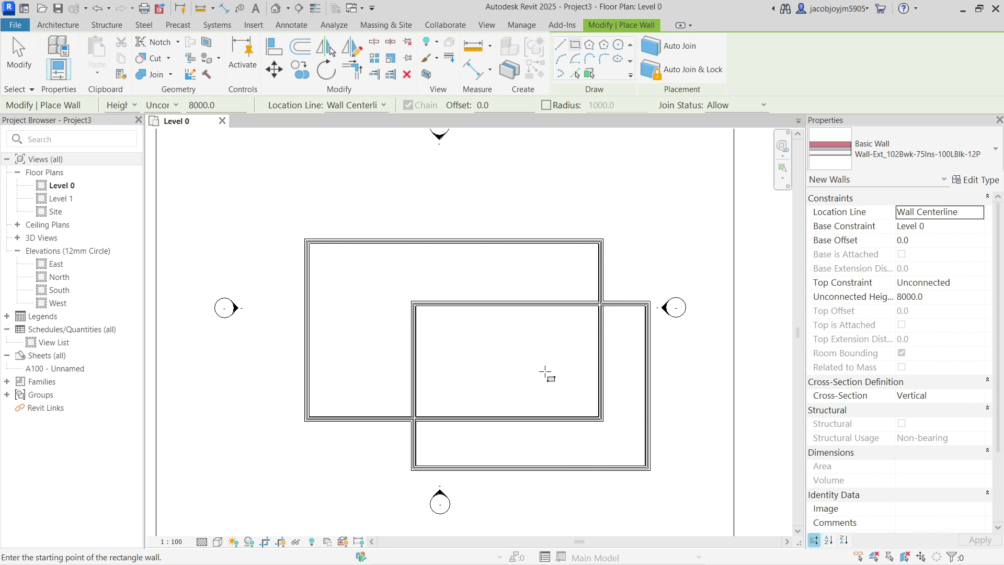
key(Escape)
key(Escape)
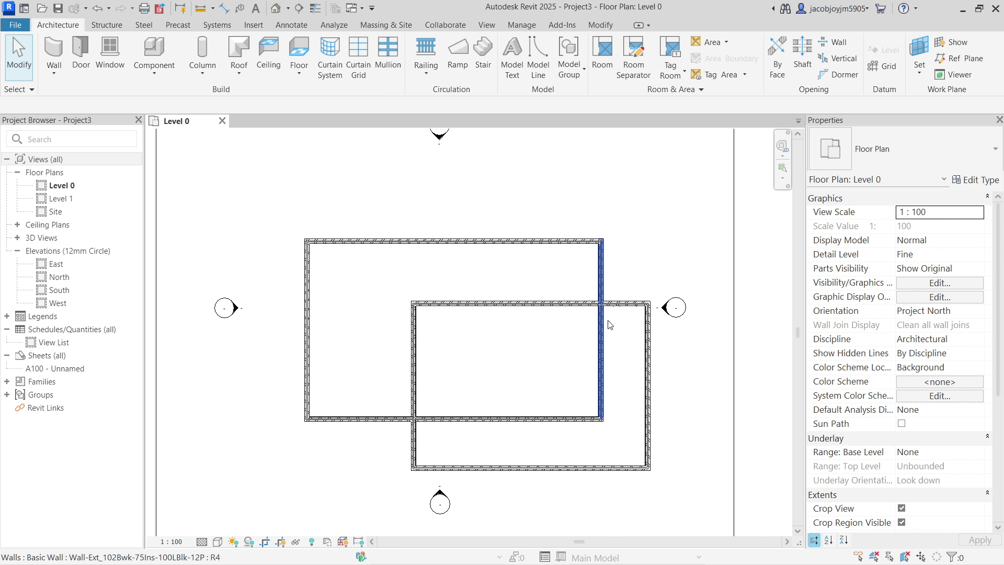
- Trim/extend the first rectangle's top wall and the second rectangle's right wall so they meet at a corner
key(t)
key(r)
click(571, 243)
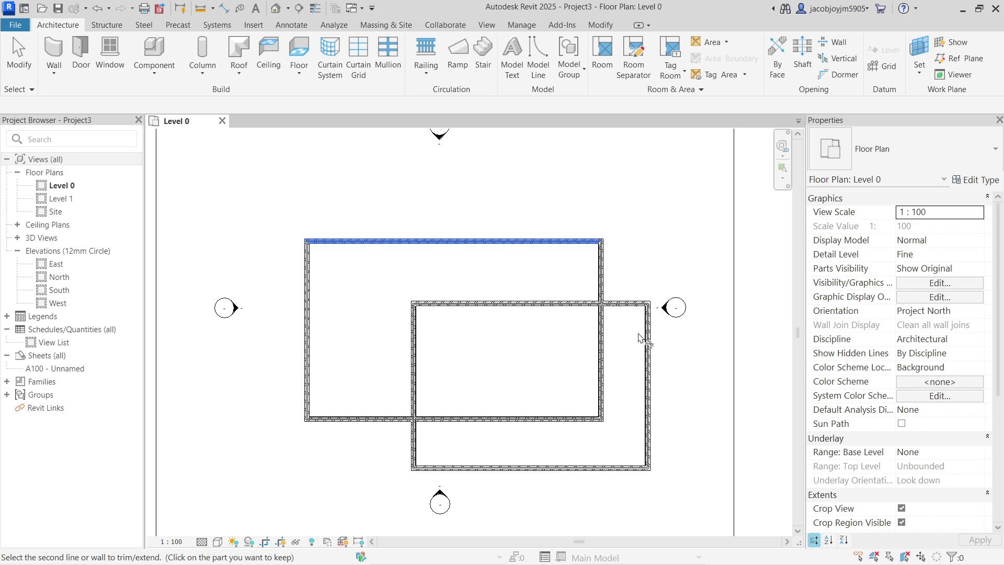
click(648, 354)
key(Escape)
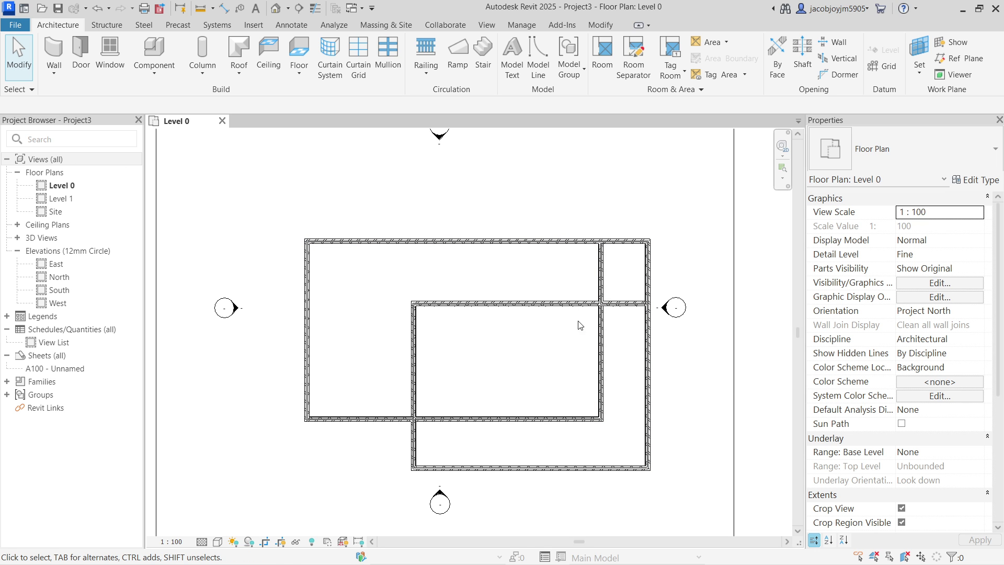
- Place a tagged room in the L-shaped space at the upper left of the plan
click(671, 76)
click(673, 79)
click(602, 57)
click(367, 286)
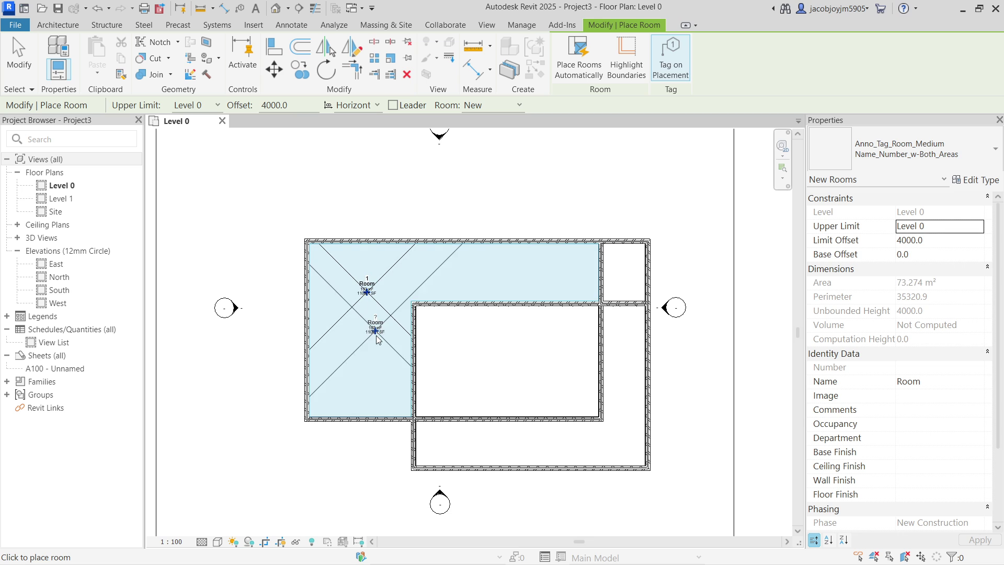
key(Escape)
- Examine the placed room's tag and its area and volume properties
scroll(369, 324, up, 3)
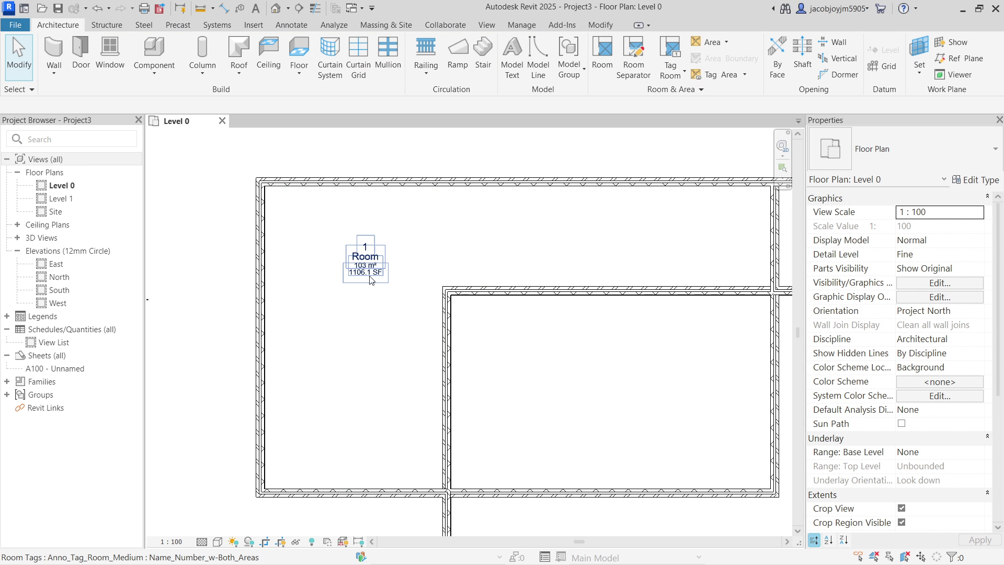
scroll(370, 280, up, 3)
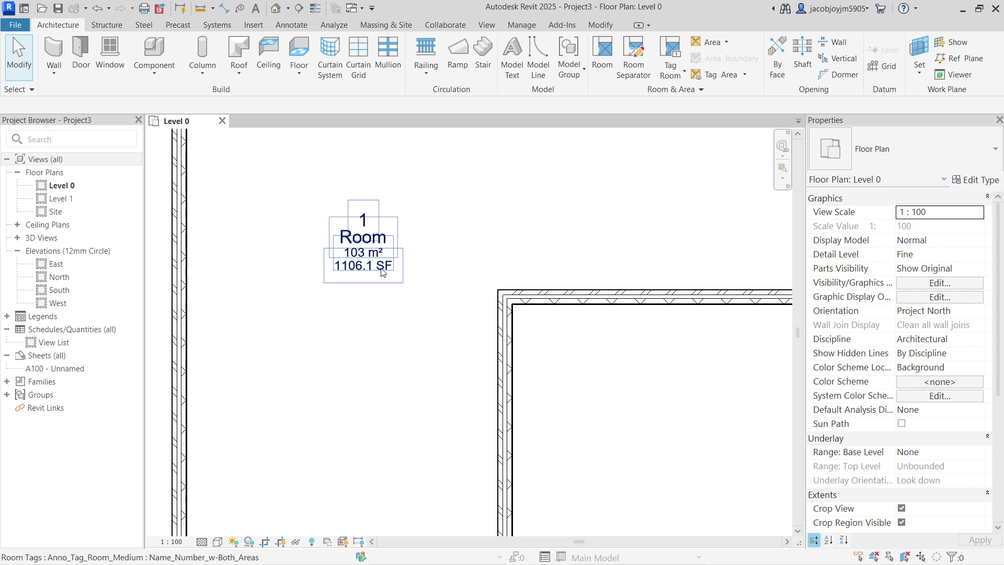
scroll(384, 280, down, 5)
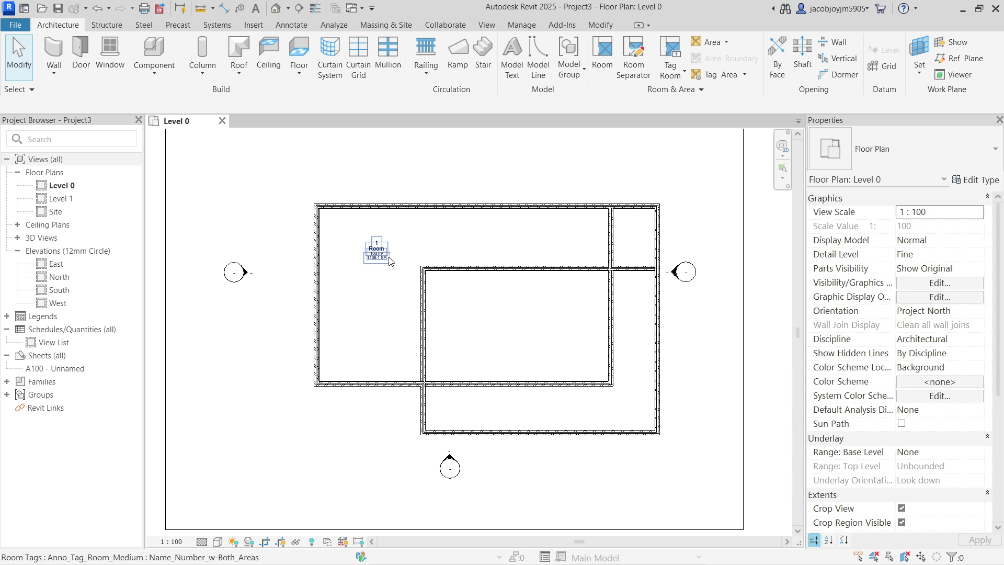
click(396, 273)
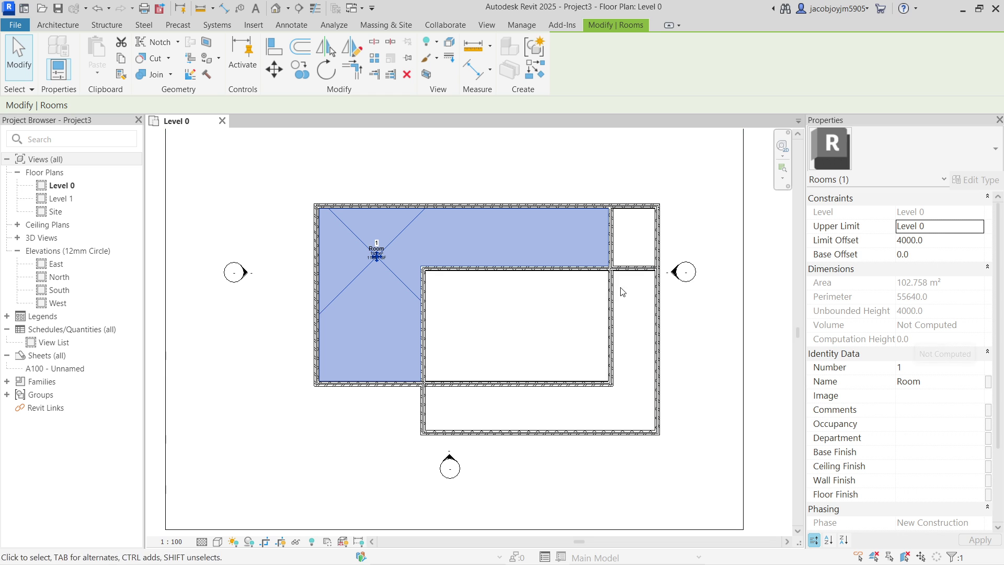
click(468, 310)
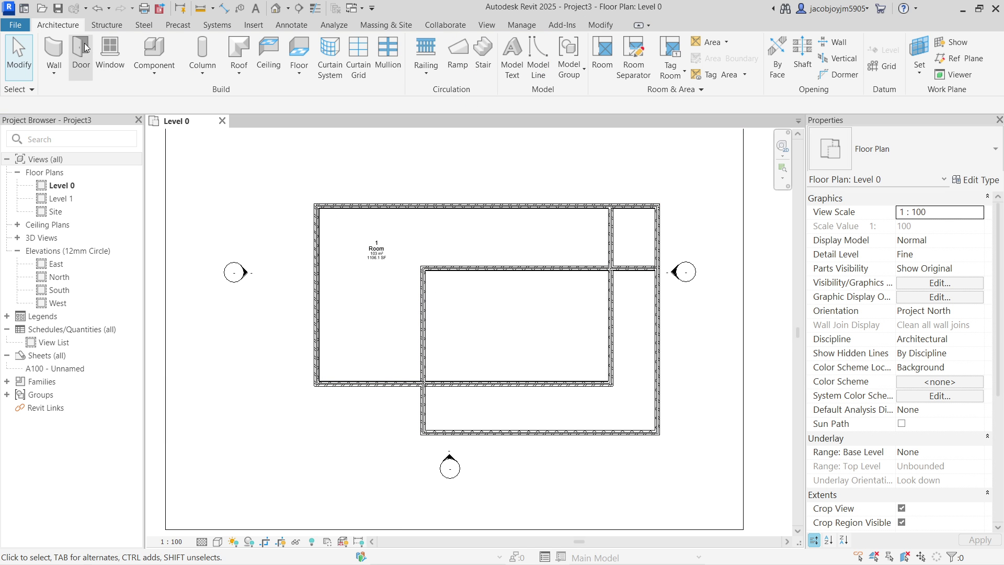
- Set the project's volume computations to Areas and Volumes in Area and Volume Computations
click(676, 93)
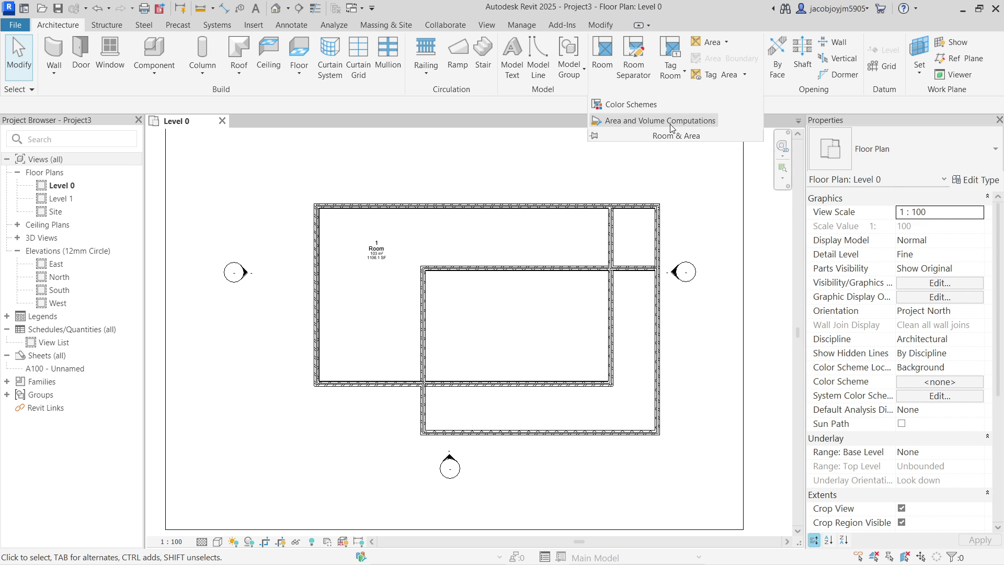
click(669, 123)
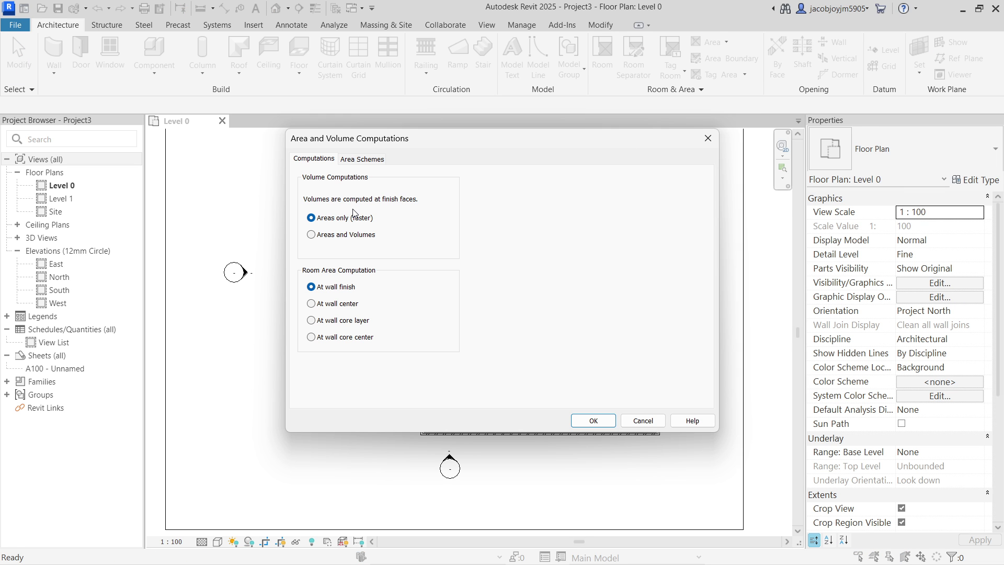
click(334, 238)
click(363, 159)
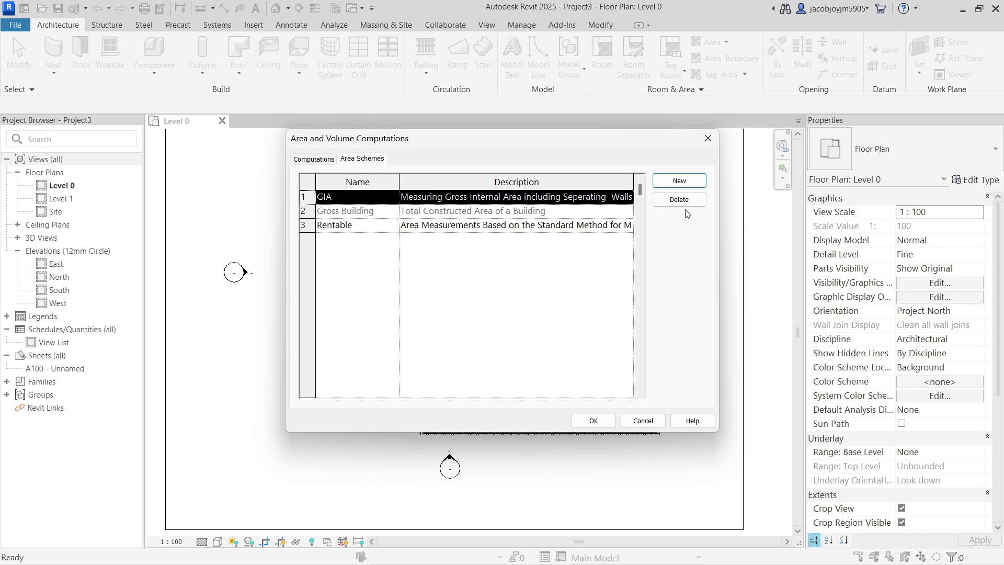
click(318, 160)
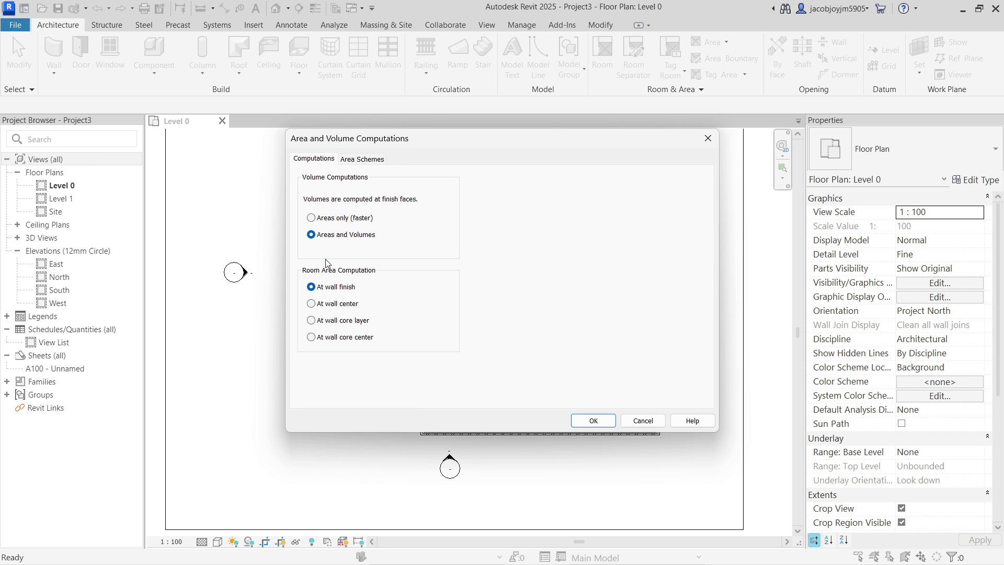
click(609, 421)
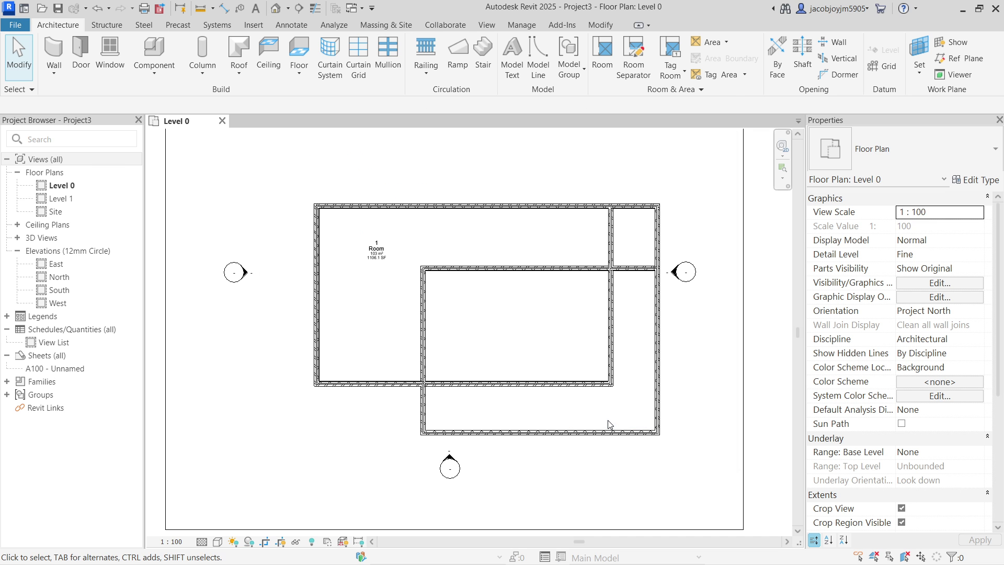
- Check the room's volume in its properties
click(388, 271)
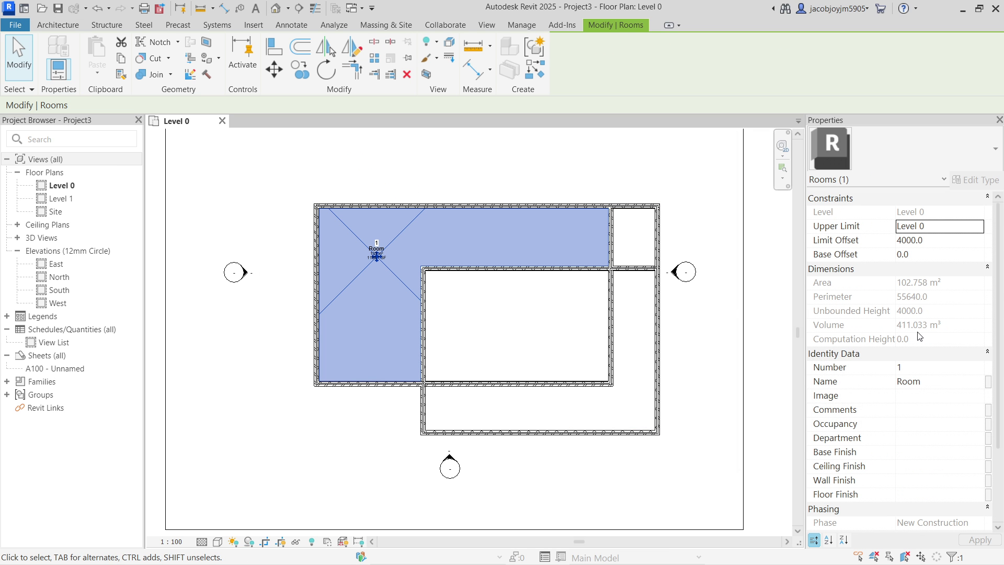
scroll(536, 314, down, 3)
click(535, 315)
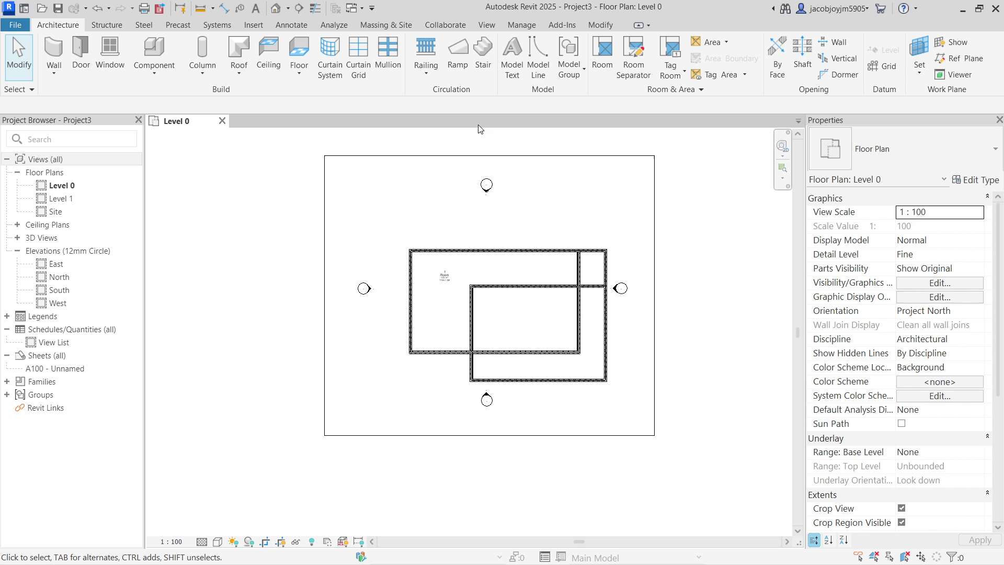
- Create a horizontal building section across the full width of the plan and open its section view
click(490, 28)
click(436, 57)
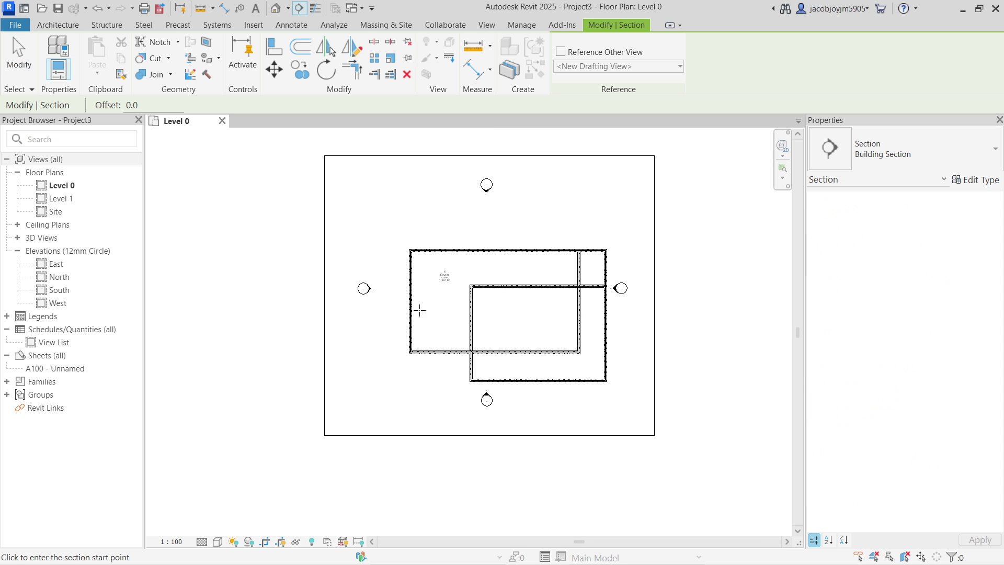
click(375, 320)
click(635, 320)
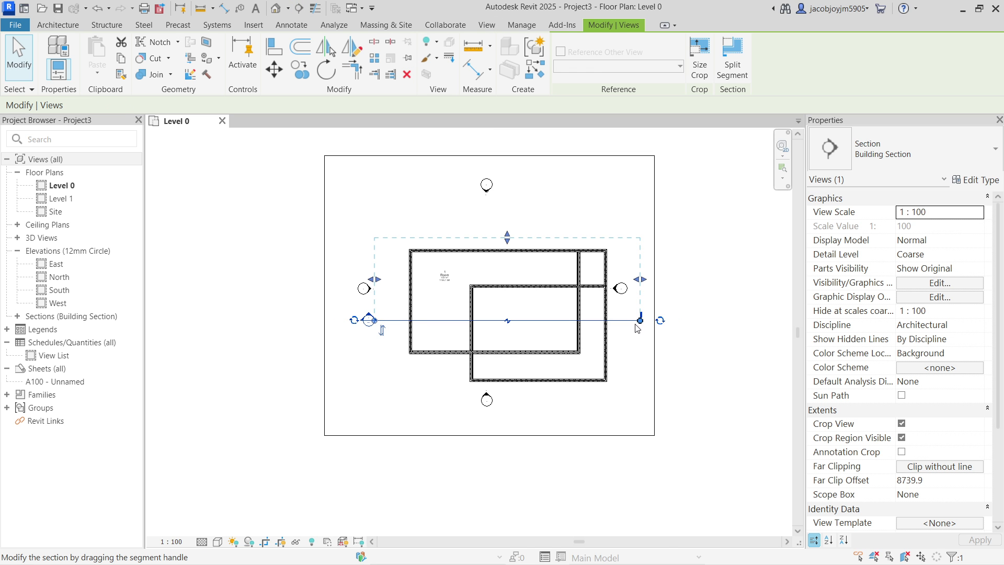
right_click(641, 317)
click(674, 257)
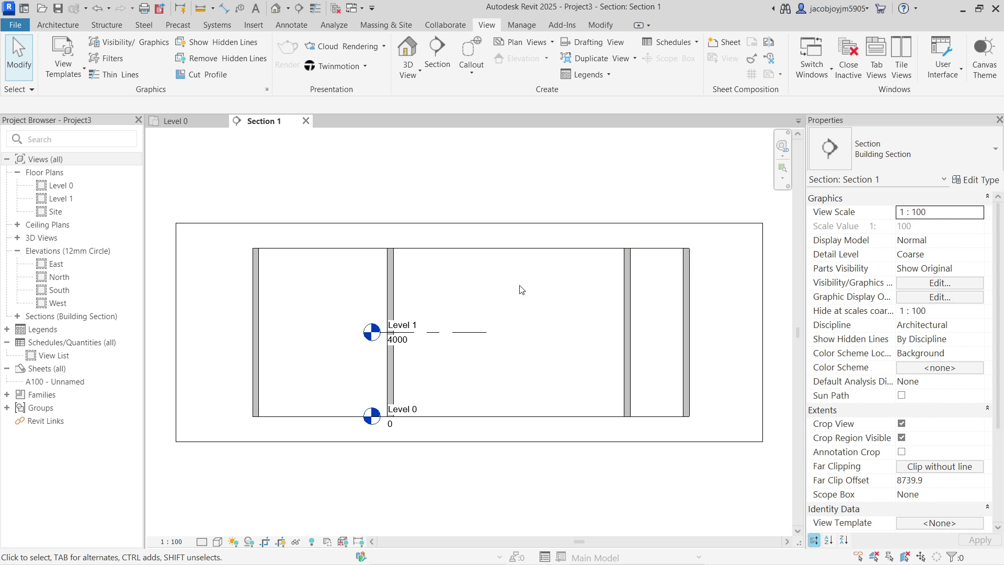
- Extend the Level 0 and Level 1 lines in the section so their heads sit left of the building, outside the crop region
scroll(462, 289, down, 3)
click(462, 301)
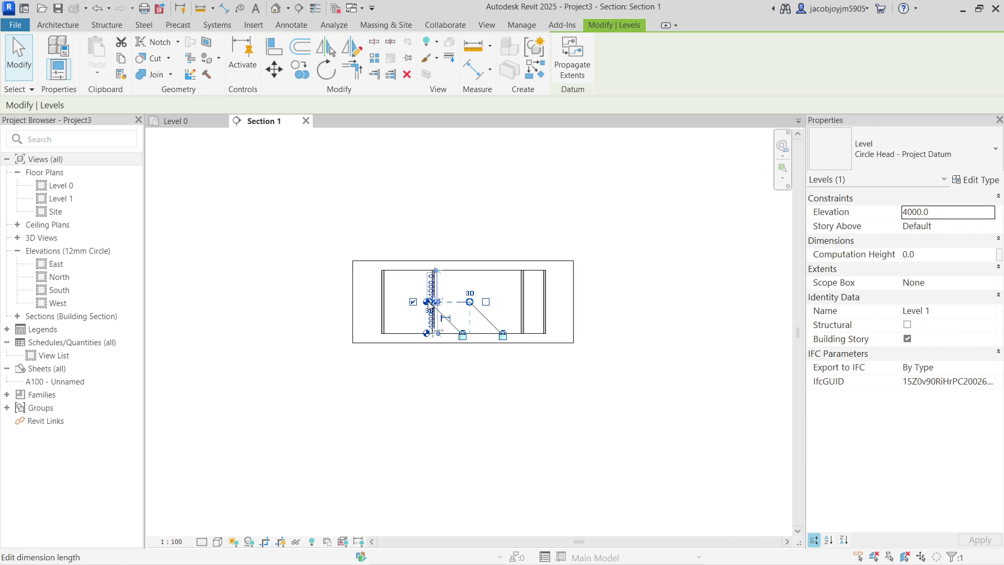
click(429, 303)
key(Escape)
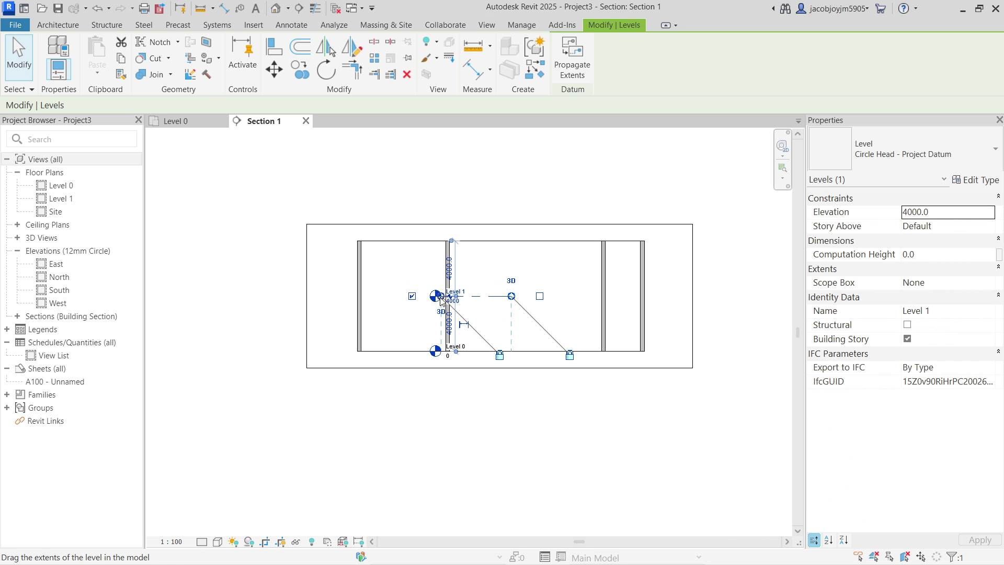
scroll(411, 313, up, 3)
click(543, 192)
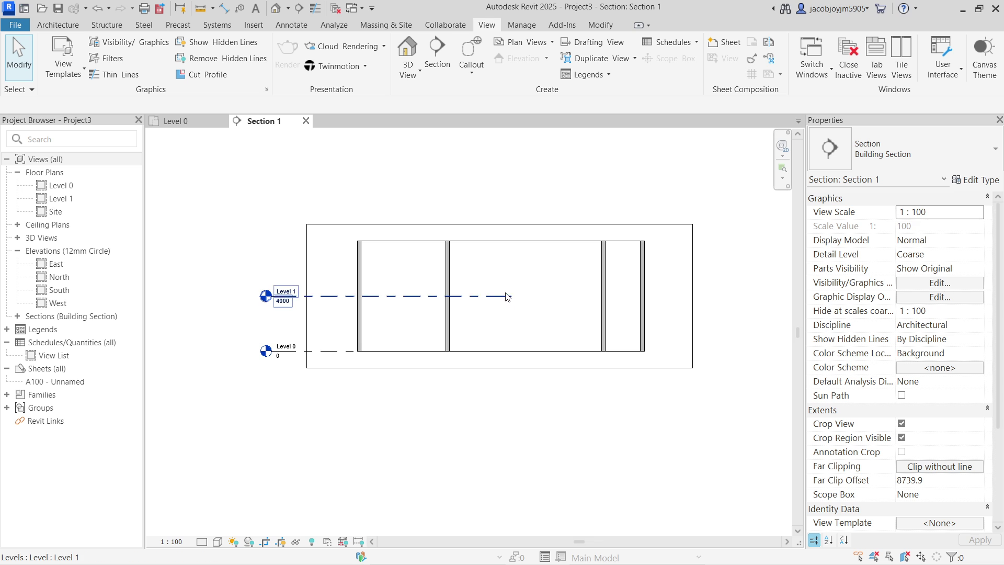
- Turn on the Interior Fill and Reference subcategories of Rooms in the section view's visibility/graphic overrides
key(v)
key(v)
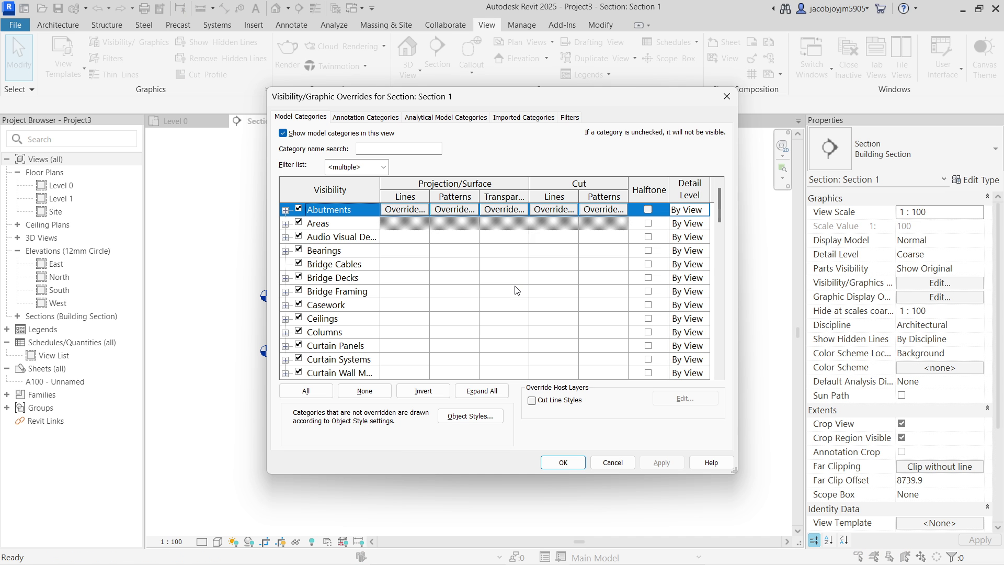
click(345, 279)
key(r)
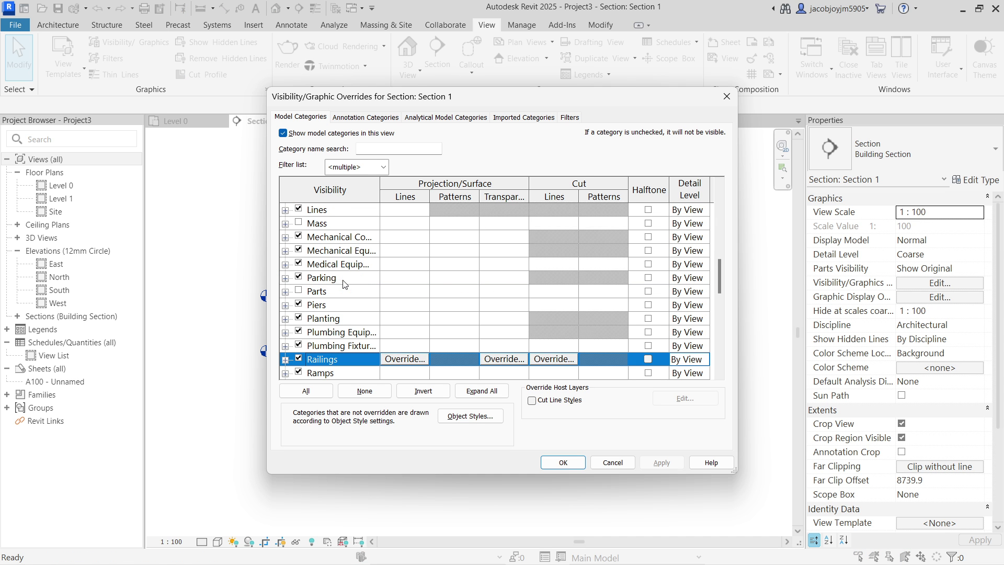
scroll(343, 285, down, 2)
click(349, 359)
scroll(349, 358, down, 1)
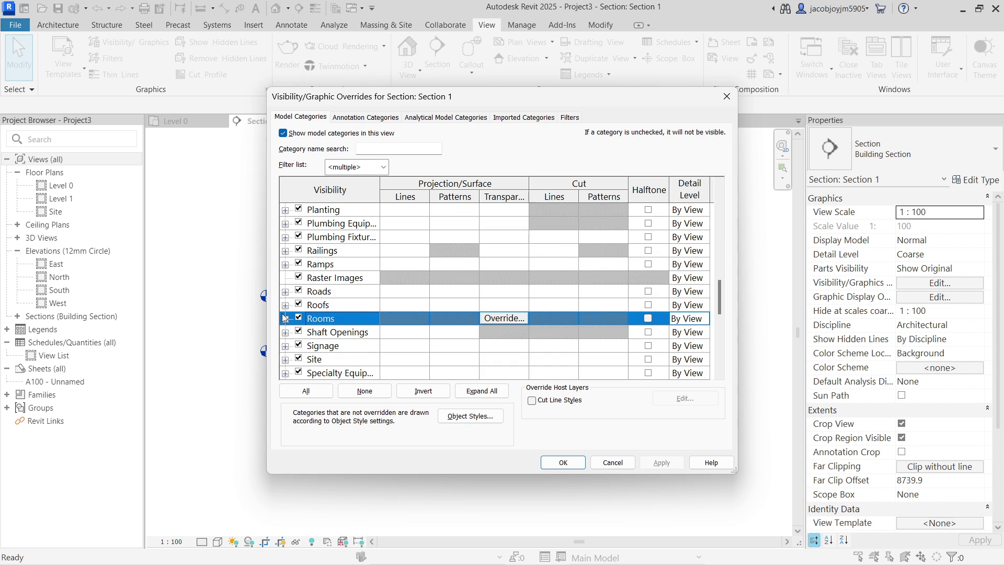
click(286, 319)
scroll(292, 319, down, 1)
click(342, 305)
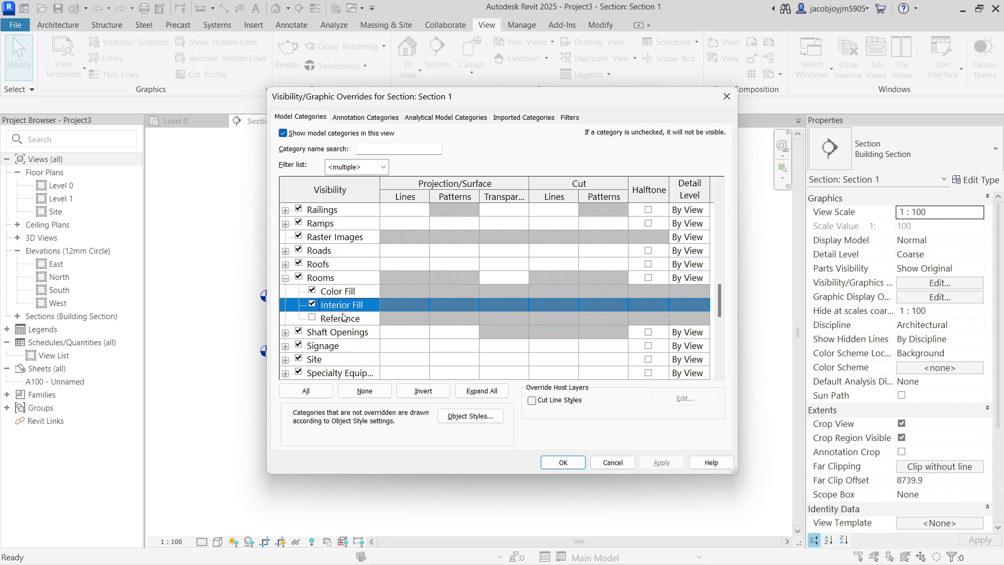
click(343, 319)
click(570, 464)
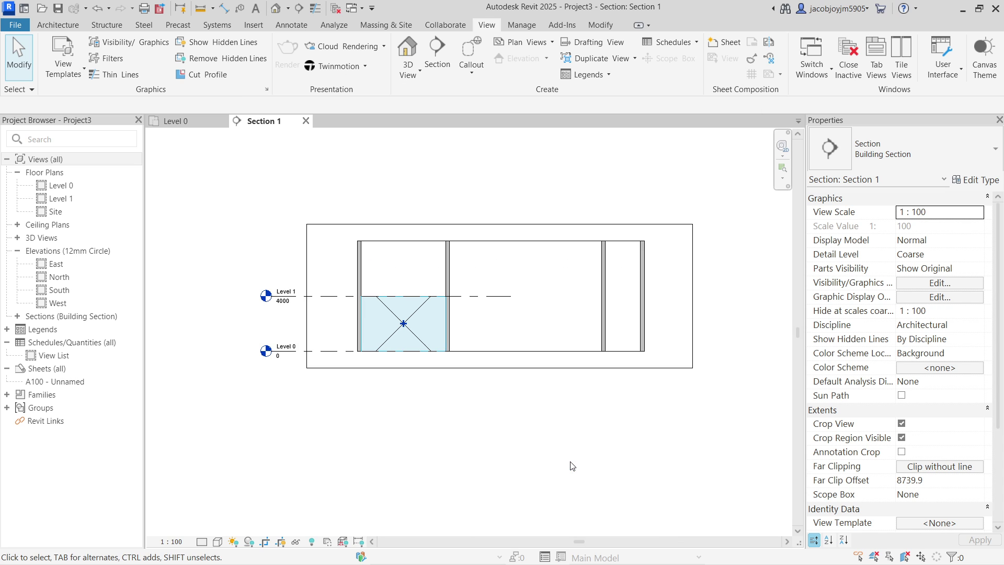
- Raise the top of the room in the section above Level 1, to a limit offset of about 5490
click(406, 327)
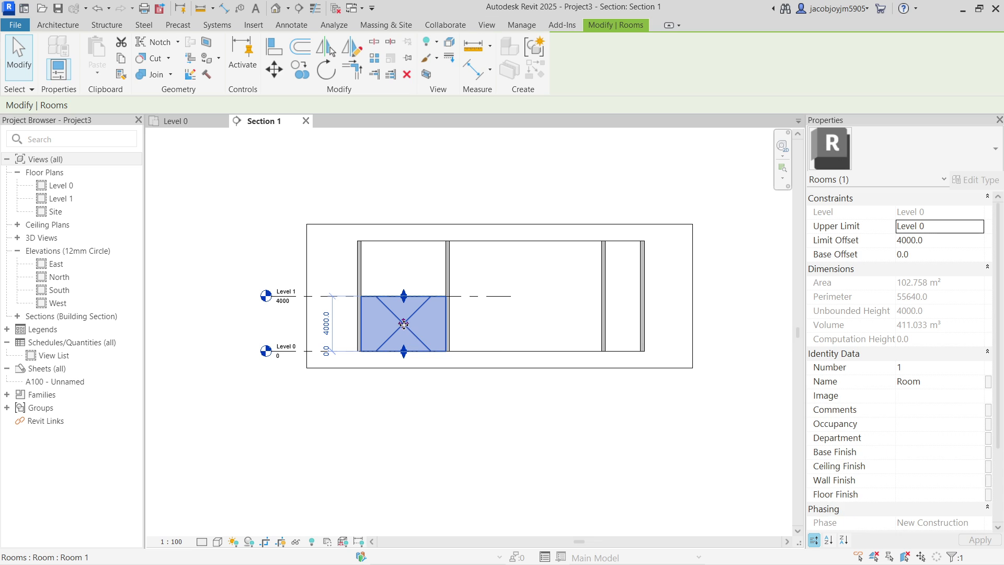
scroll(403, 324, up, 2)
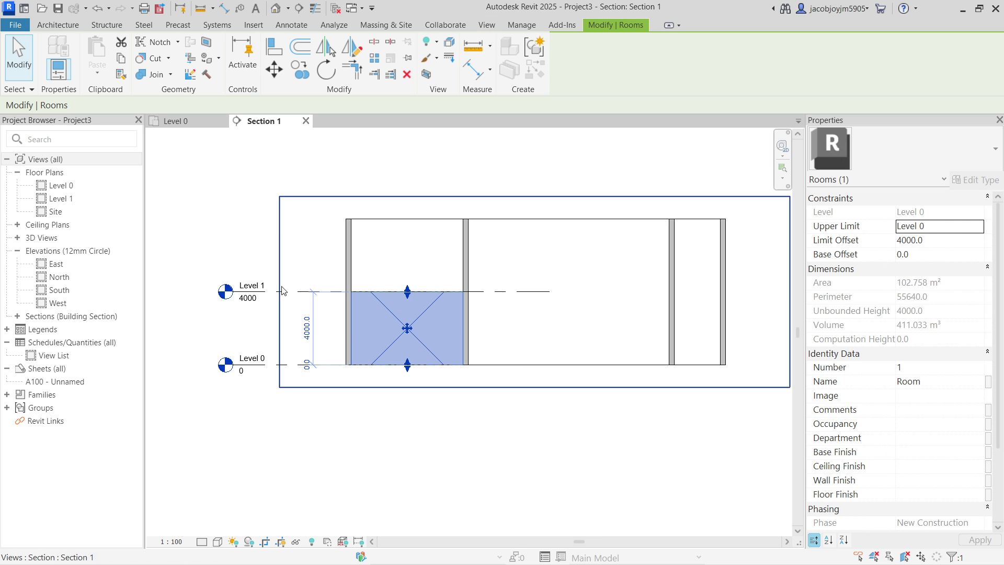
drag(408, 291, 408, 265)
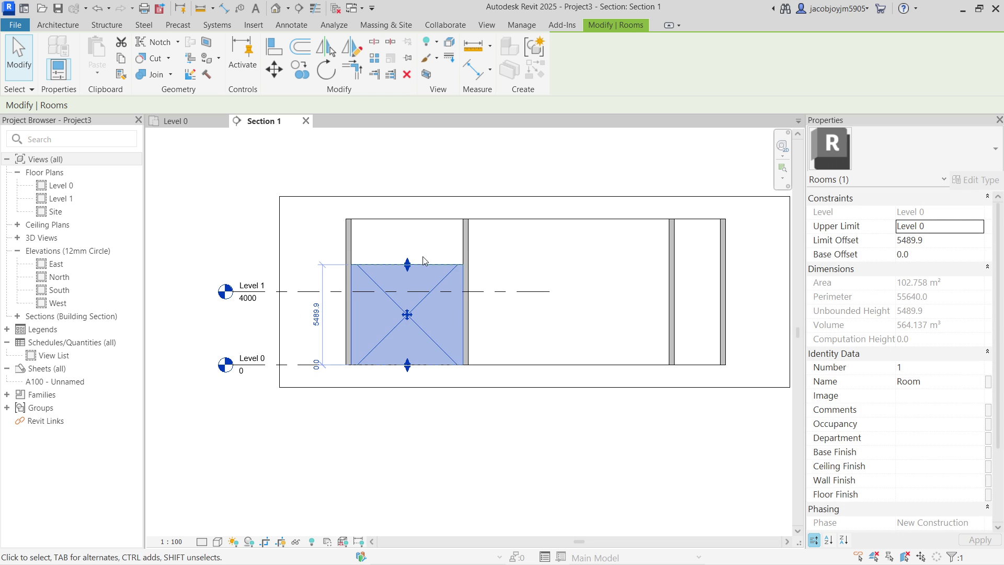
click(518, 277)
scroll(520, 276, down, 2)
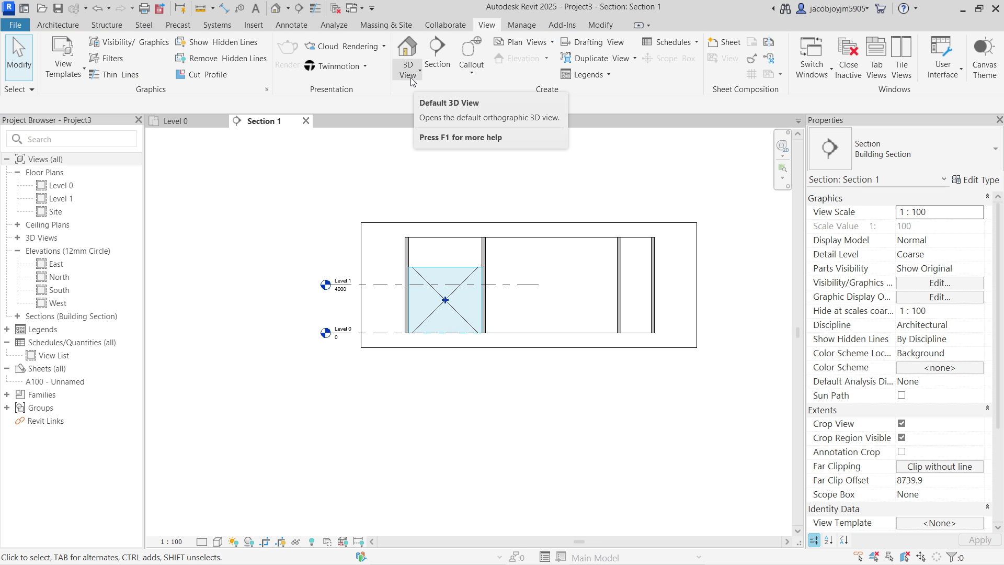
- Open the default 3D view and start a roof by footprint based on Level 1
click(407, 42)
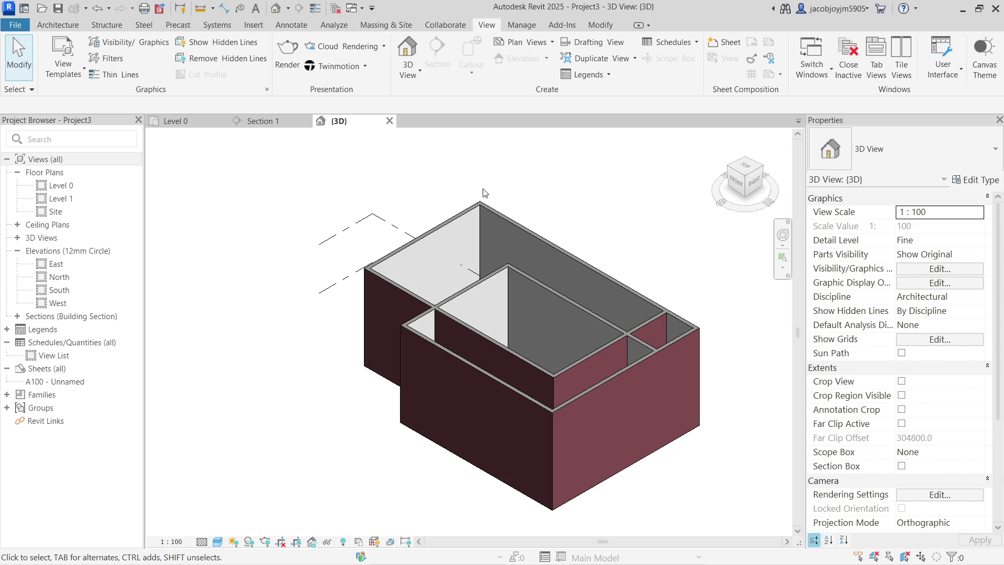
click(58, 26)
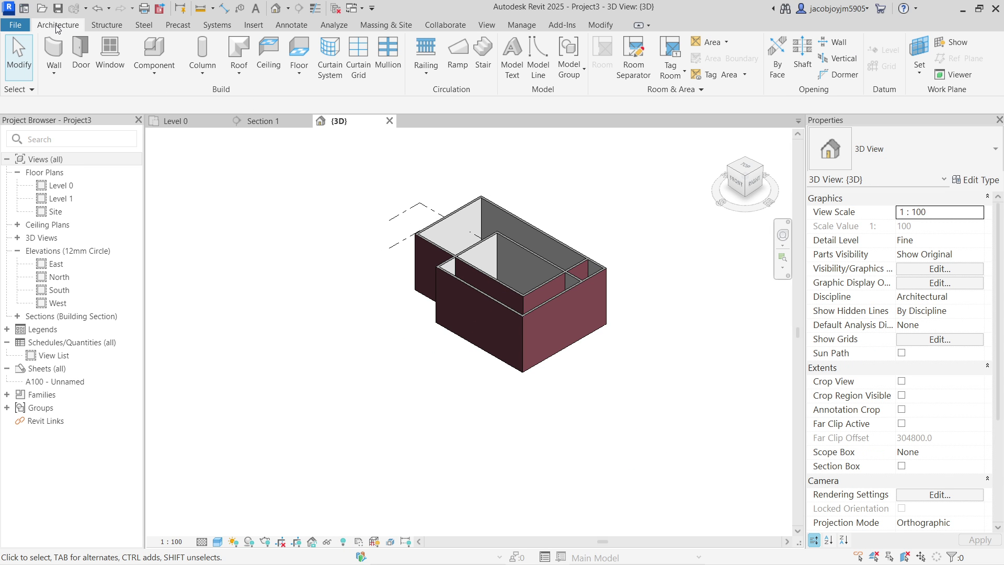
click(238, 71)
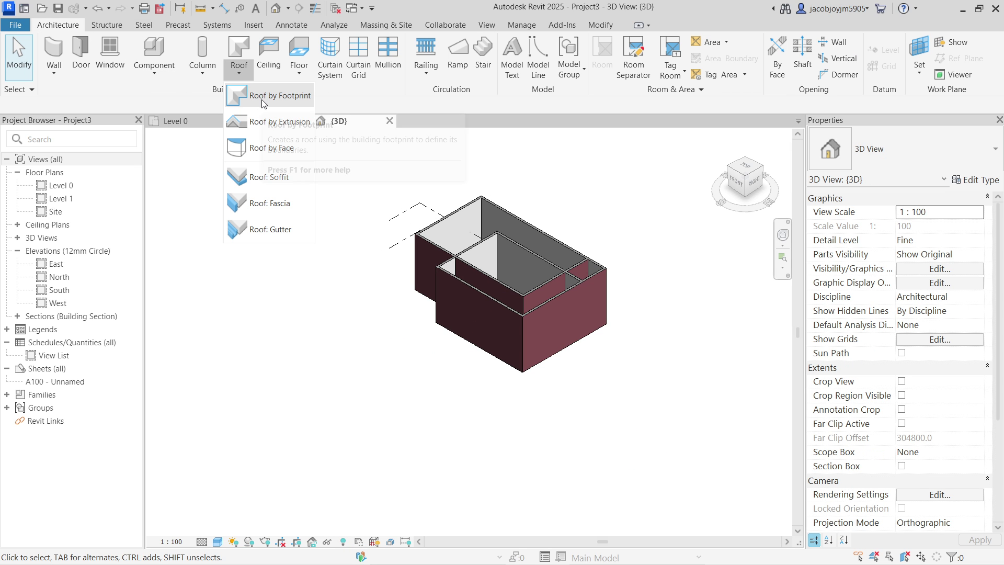
click(264, 99)
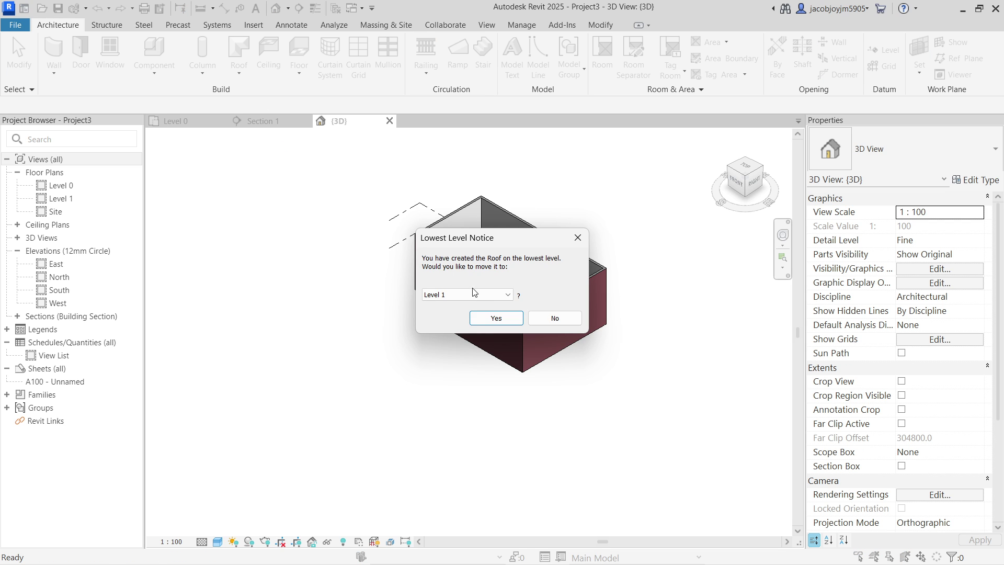
click(495, 319)
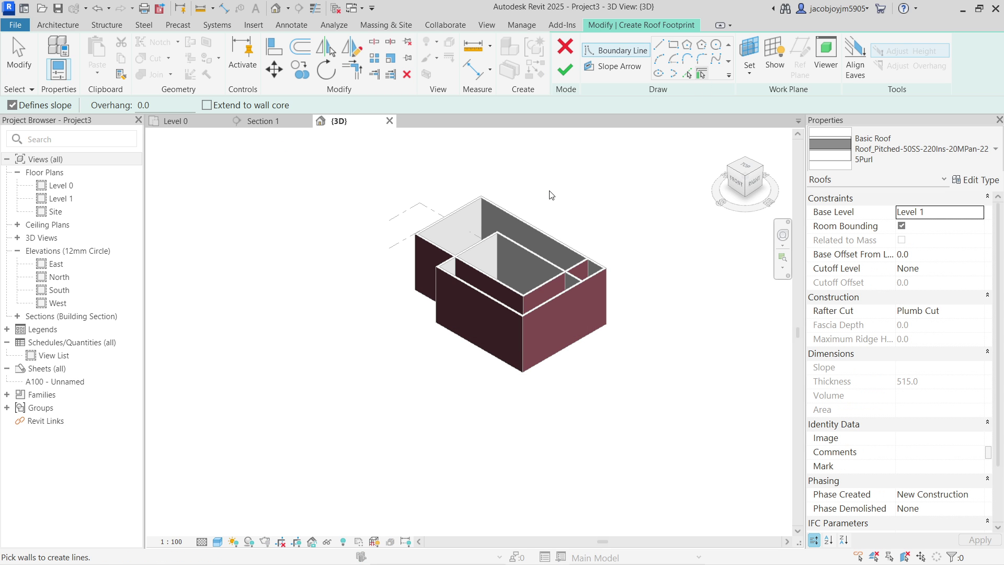
- Set the roof overhang to 1000 and pick the building's outer walls as slope-defining boundary lines
double_click(150, 105)
text(1000)
key(Return)
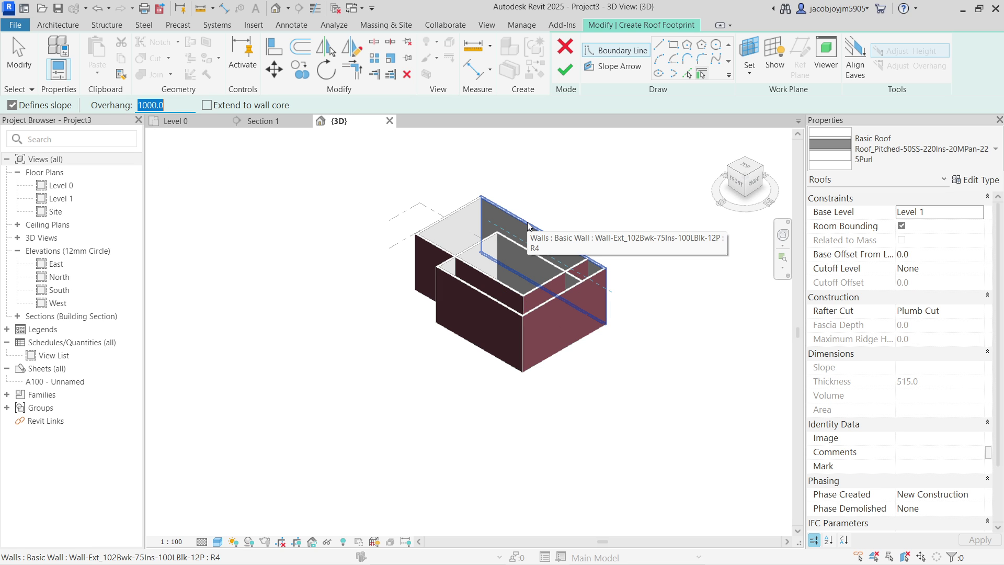
click(528, 226)
click(575, 289)
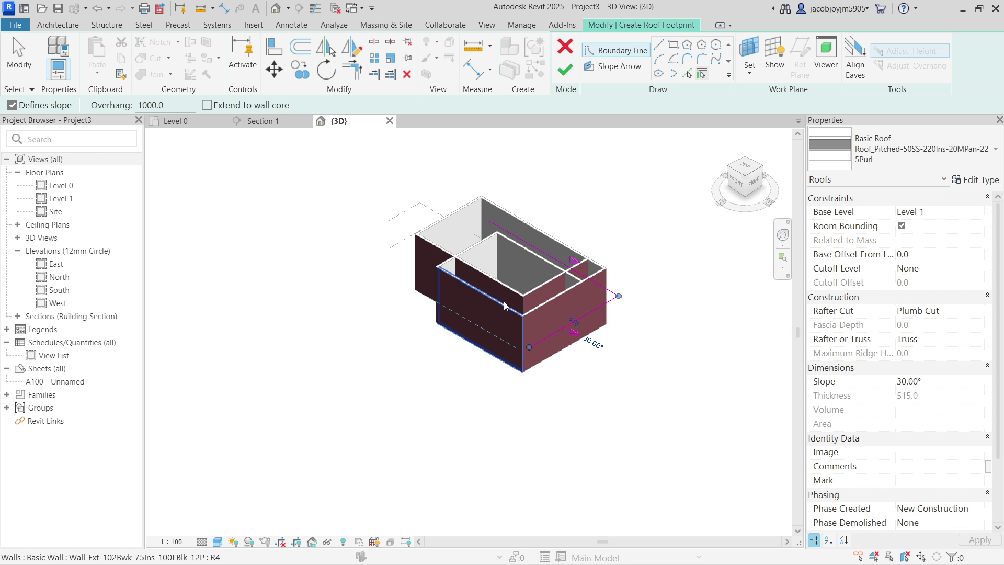
scroll(504, 306, up, 3)
click(424, 224)
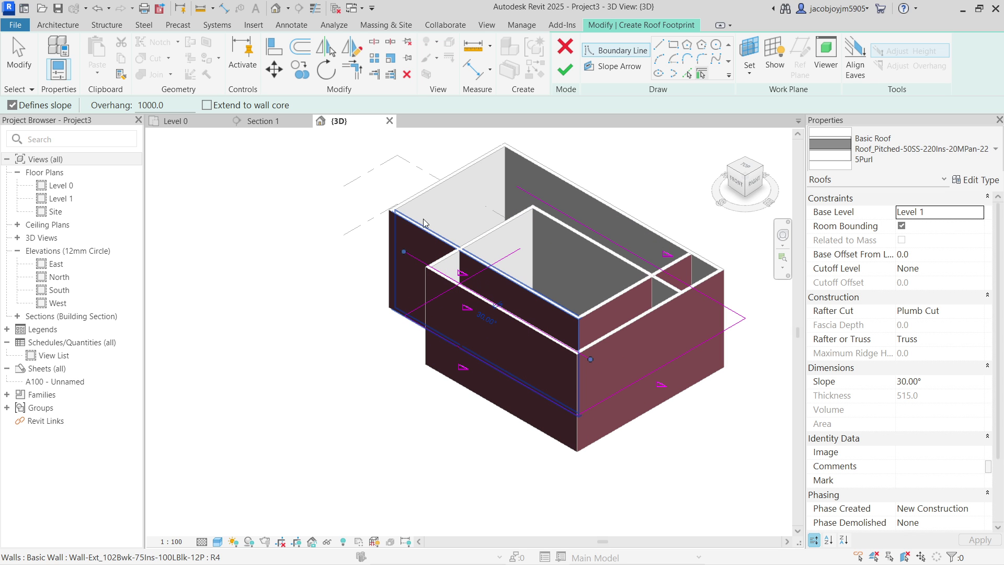
click(424, 197)
scroll(424, 196, down, 2)
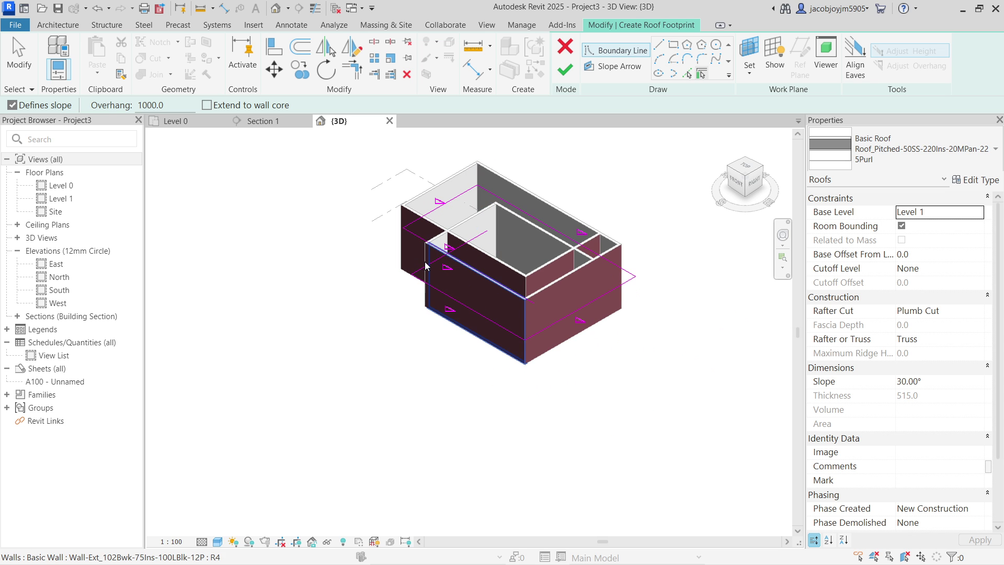
- Trim the two roof boundary lines at the building's recessed corner so they meet in a corner
key(Escape)
key(t)
key(r)
click(429, 249)
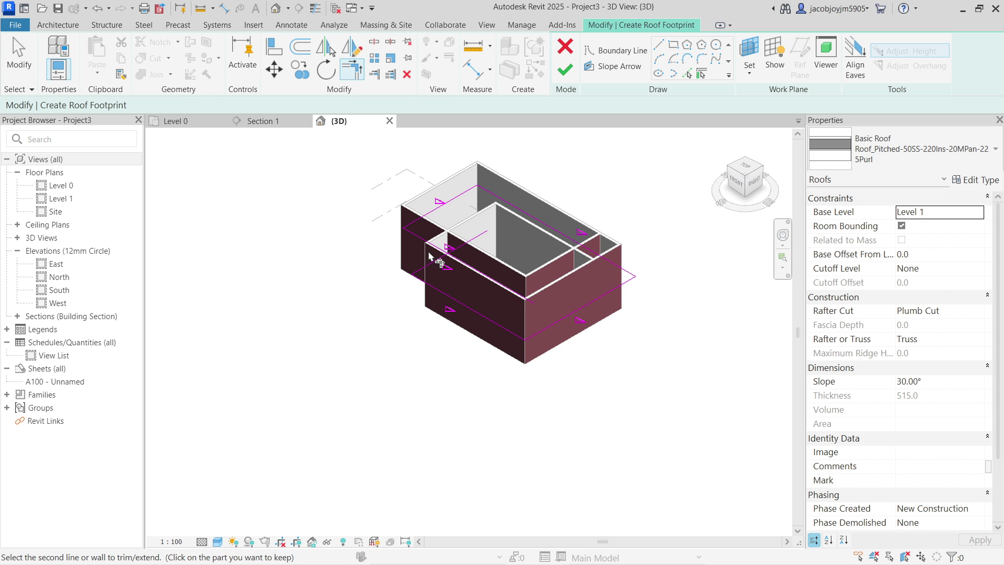
click(429, 264)
key(Escape)
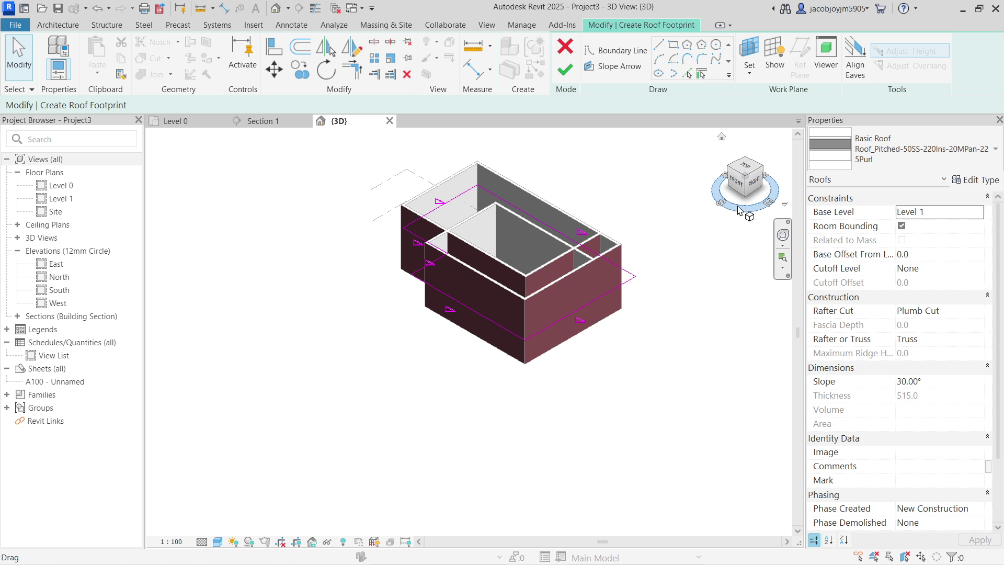
- Set the overhang of the horizontal boundary line at the recessed corner to 1000 and finish the roof footprint
click(745, 167)
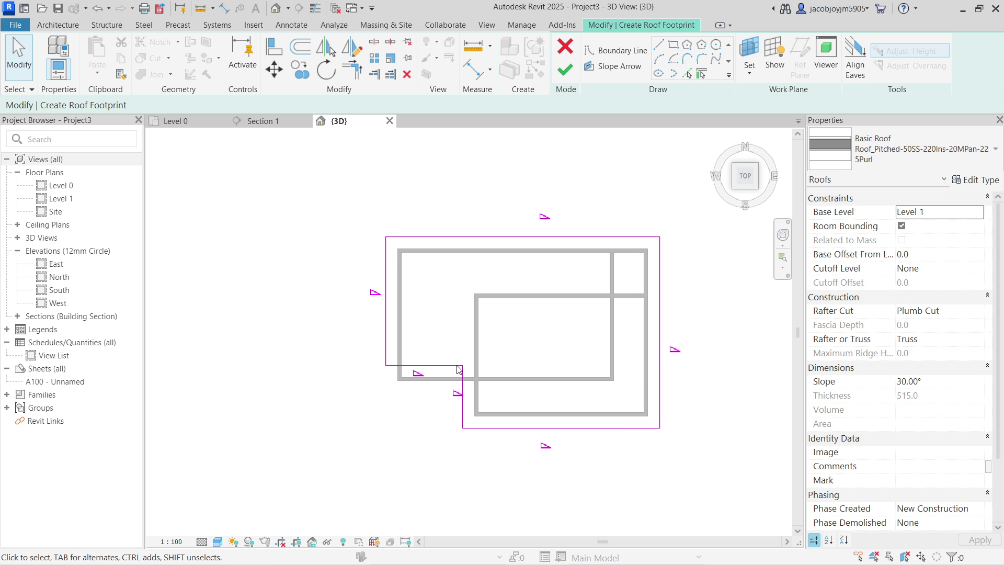
click(455, 366)
mouse_move(429, 365)
mouse_down()
mouse_move(409, 404)
mouse_move(413, 387)
mouse_up()
scroll(443, 378, up, 3)
click(442, 378)
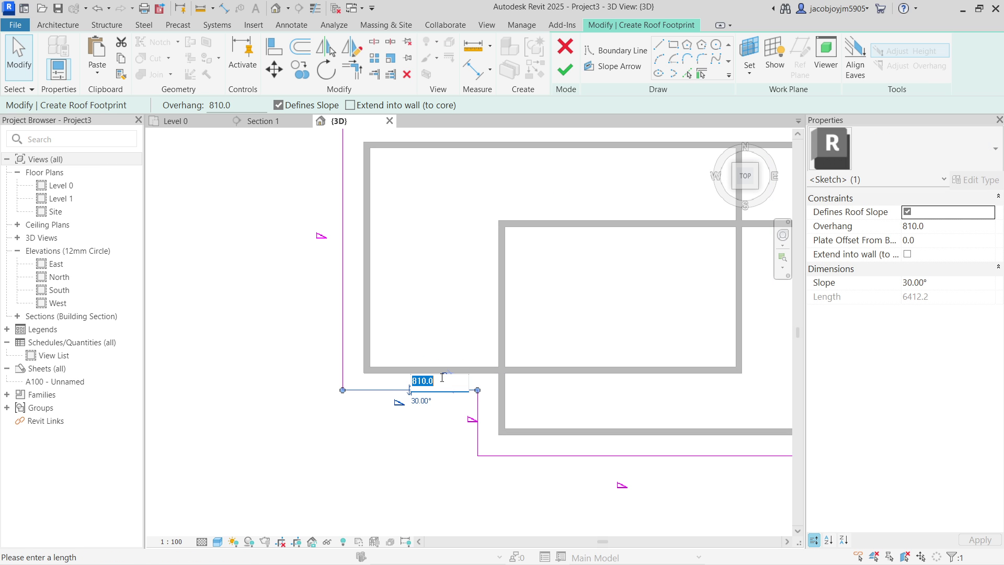
text(1000)
key(Return)
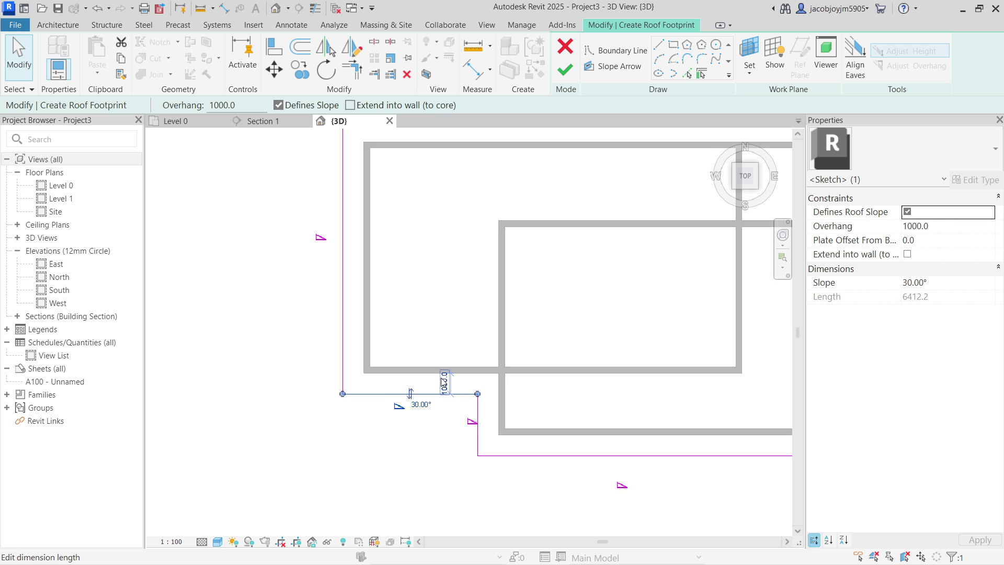
scroll(443, 383, down, 3)
click(567, 72)
key(Return)
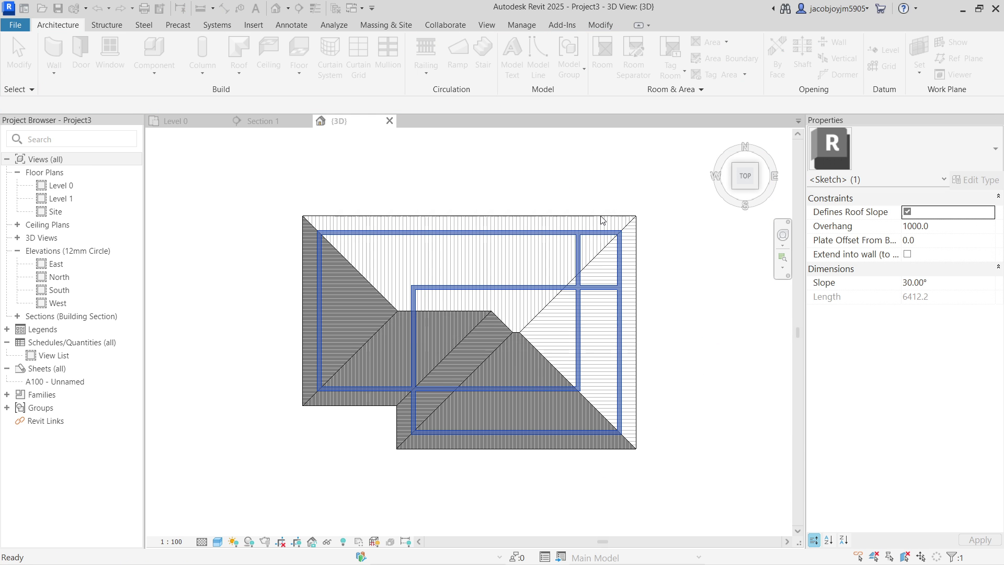
- Attach the tops of all the building's walls to the underside of the new roof
mouse_move(602, 220)
shift+middle_down()
mouse_move(625, 207)
mouse_move(562, 267)
mouse_move(580, 333)
mouse_move(627, 314)
shift+middle_up()
click(743, 176)
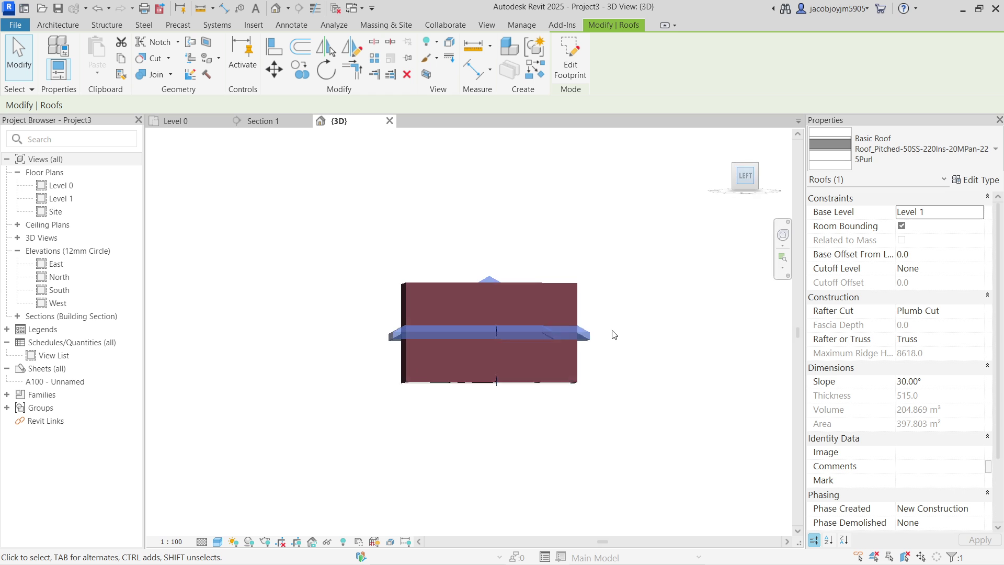
drag(605, 393, 314, 393)
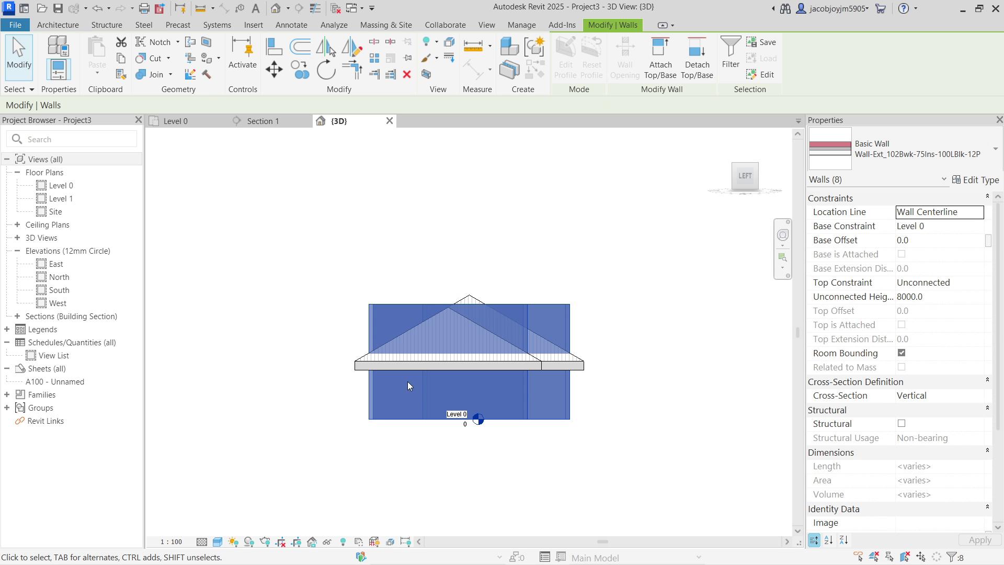
click(674, 73)
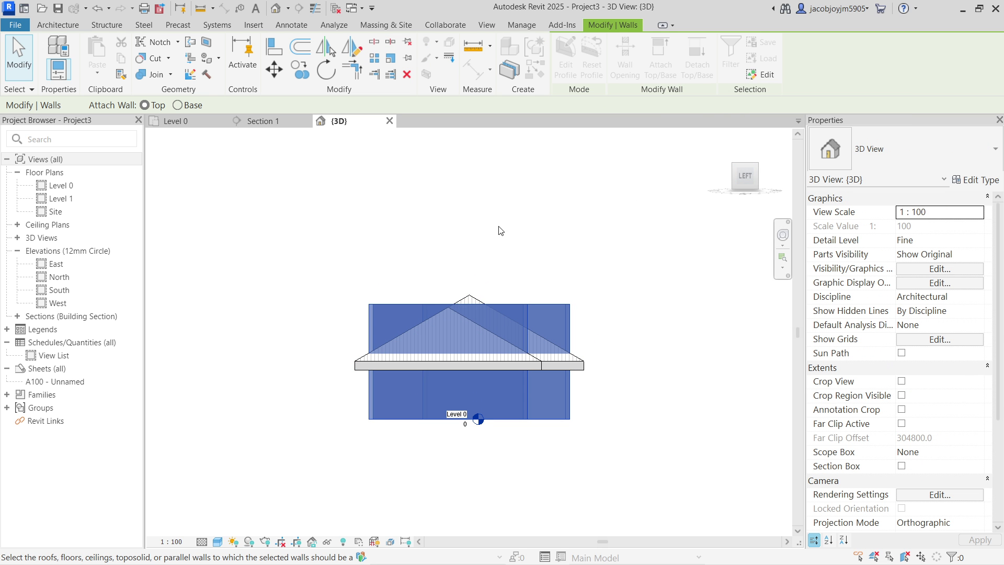
click(466, 291)
click(611, 228)
shift+middle_drag(611, 228, 465, 394)
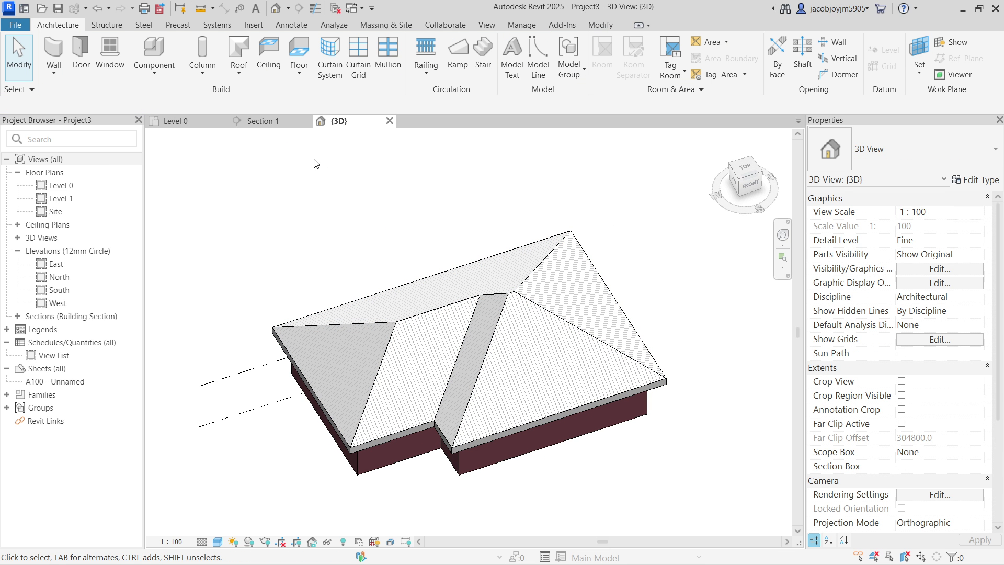
scroll(451, 210, down, 2)
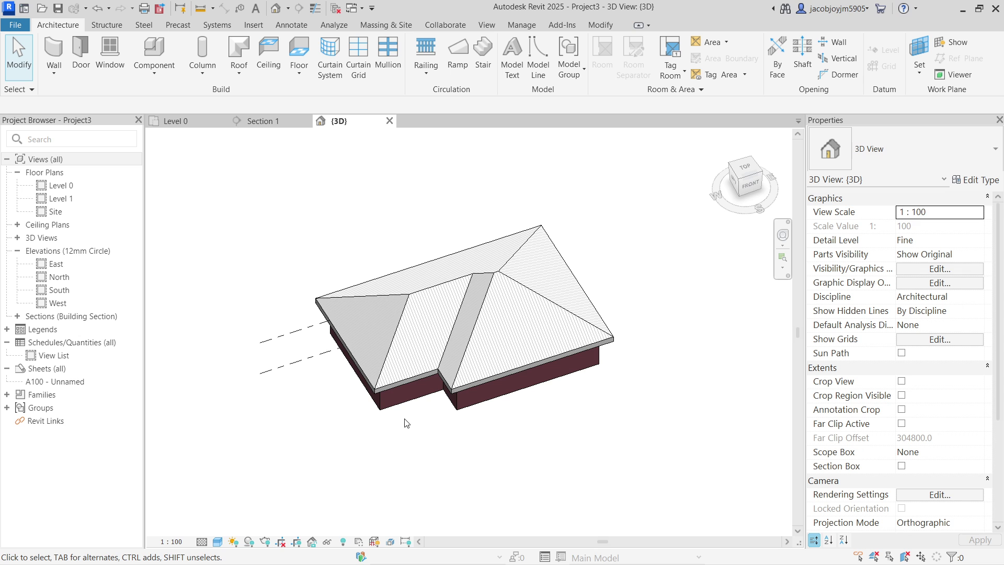
shift+middle_drag(406, 423, 510, 336)
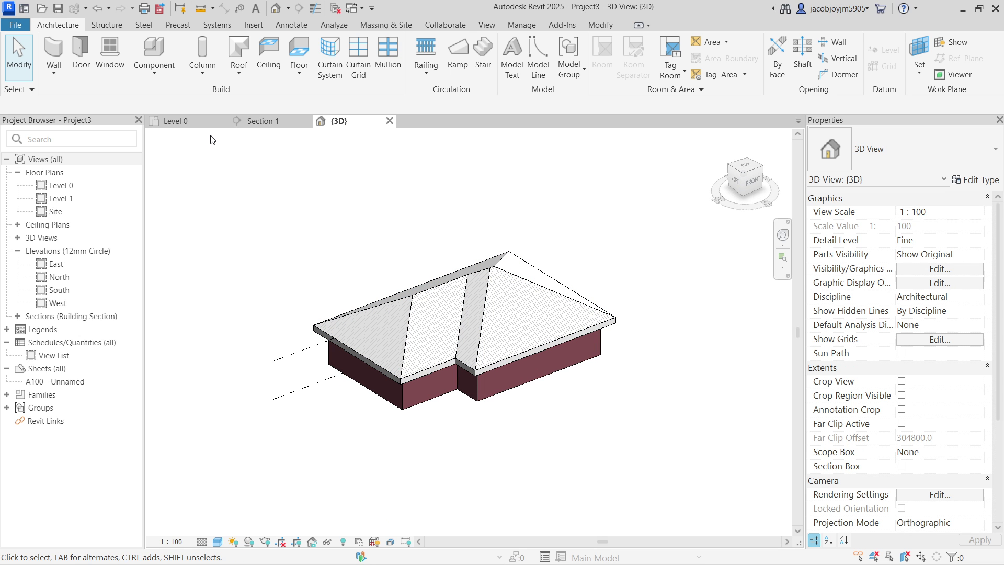
- Start an architectural floor in the Level 0 plan and pick the outer walls as boundary lines with a 1000 offset
double_click(60, 185)
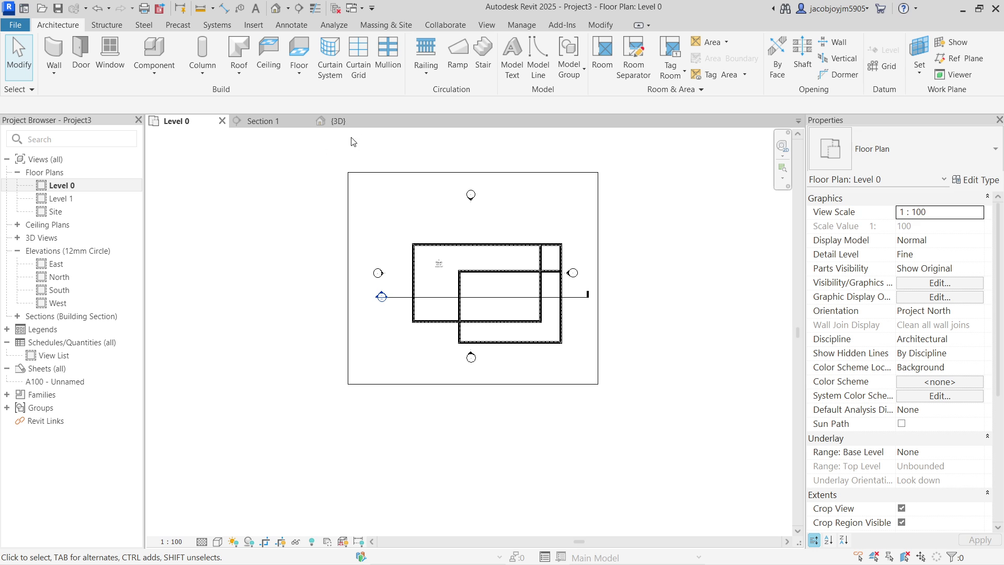
click(299, 73)
click(330, 95)
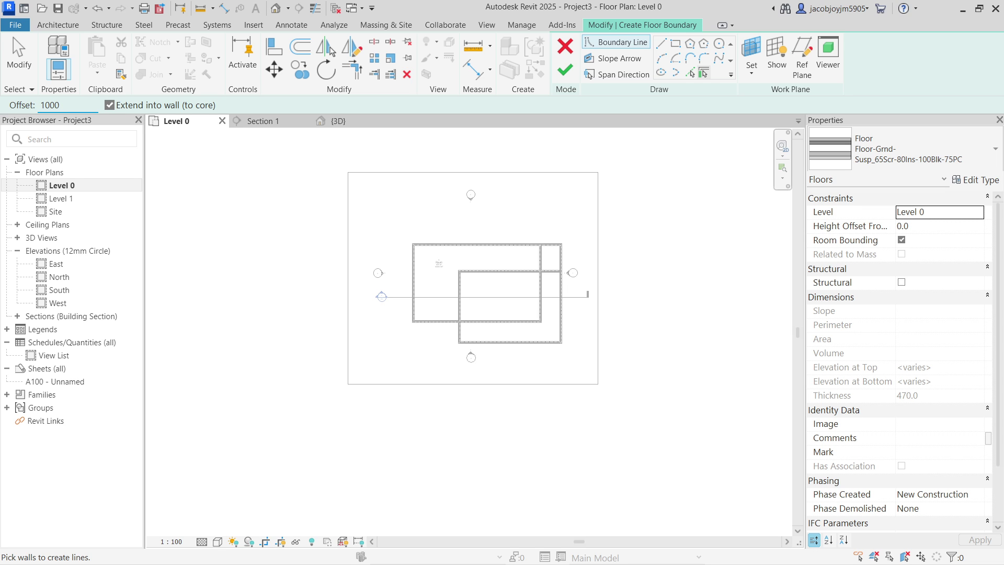
scroll(480, 244, up, 1)
click(484, 244)
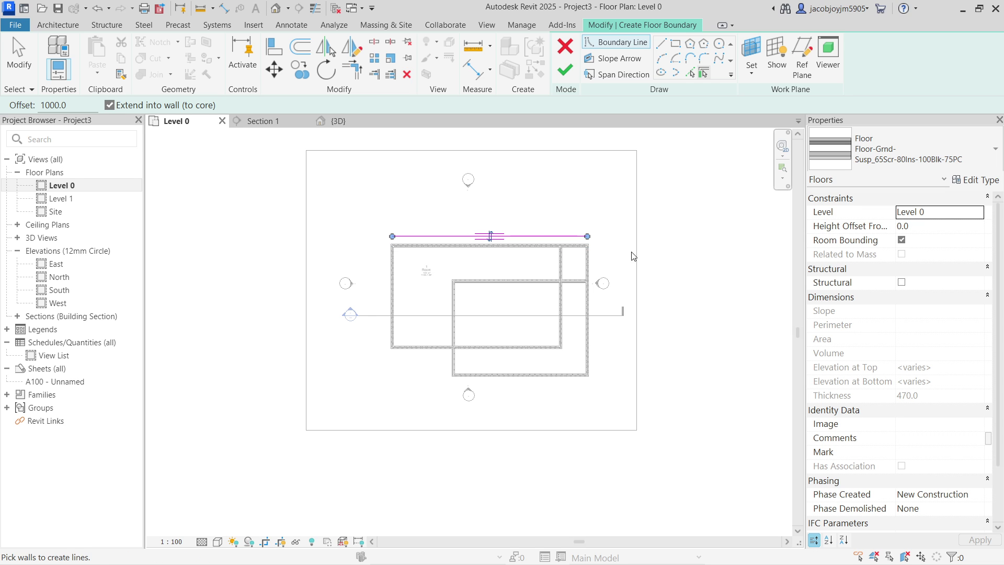
click(588, 269)
click(522, 375)
click(453, 329)
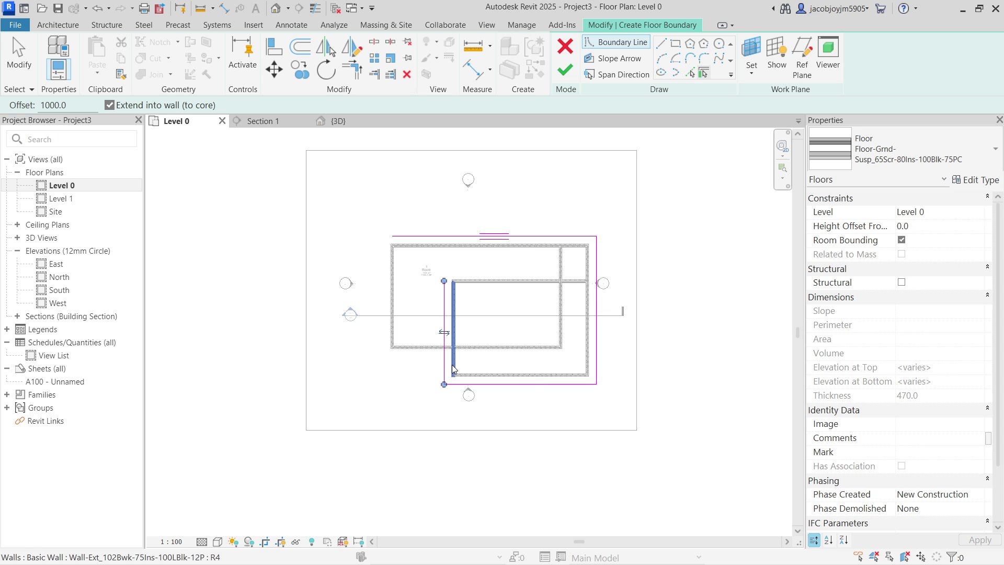
click(422, 358)
click(392, 330)
key(Escape)
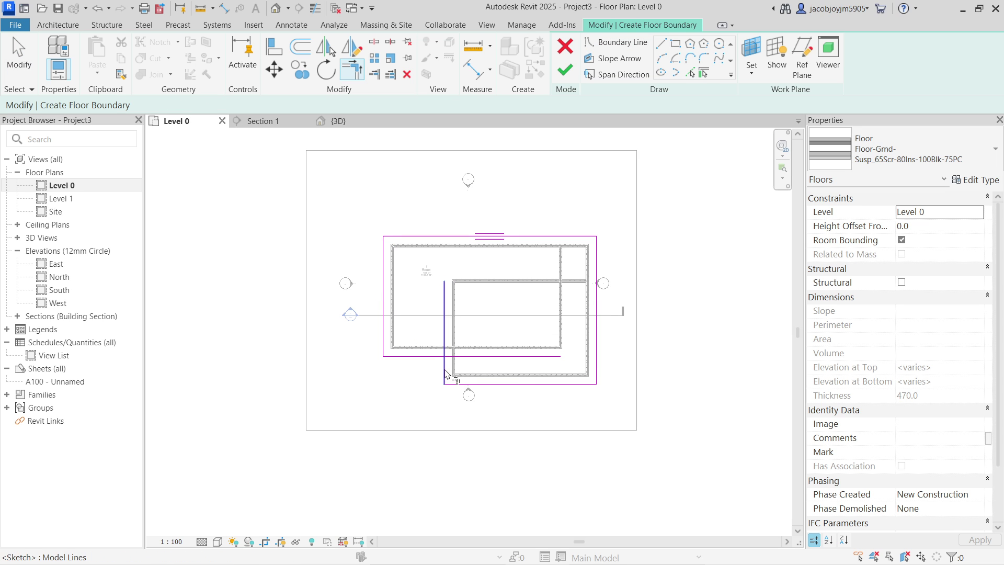
- Trim the two floor boundary lines at the building's recessed corner so they meet, and finish the floor sketch
click(445, 372)
click(433, 358)
click(568, 74)
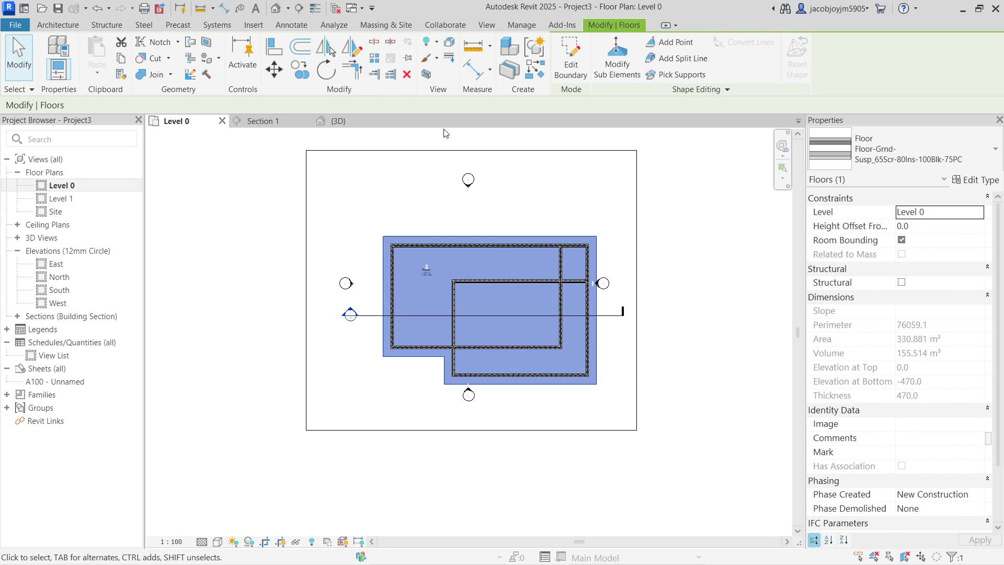
key(Escape)
- Inspect the building with its roof and floor in 3D, and open the section view from its section line in the Level 0 plan
click(337, 120)
shift+middle_drag(546, 444, 564, 319)
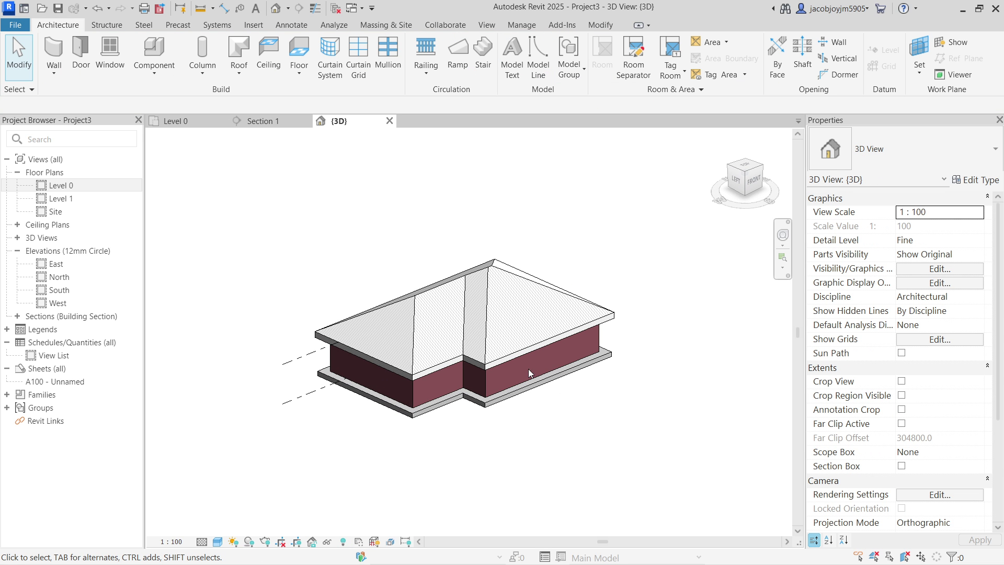
click(196, 124)
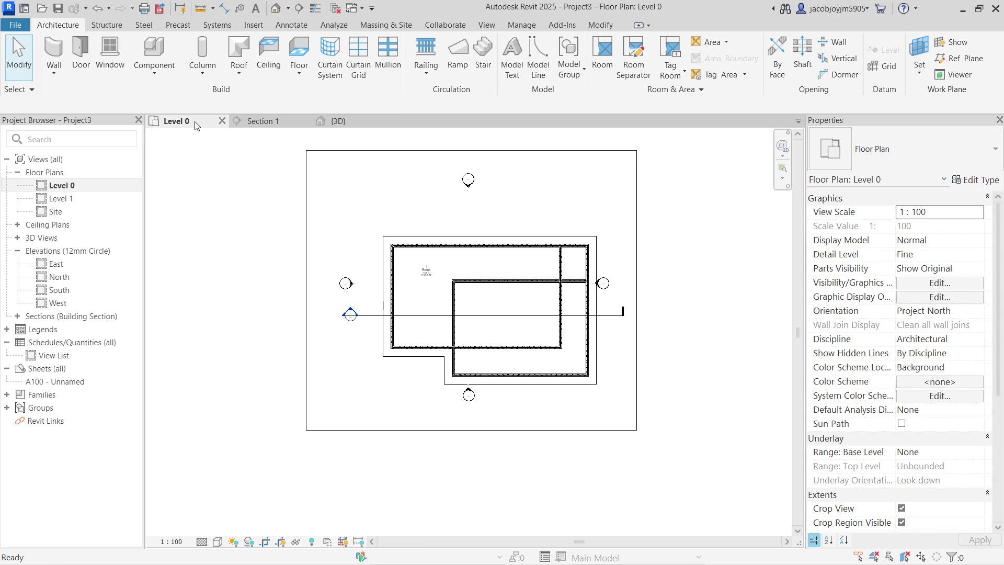
click(433, 316)
right_click(433, 320)
click(474, 256)
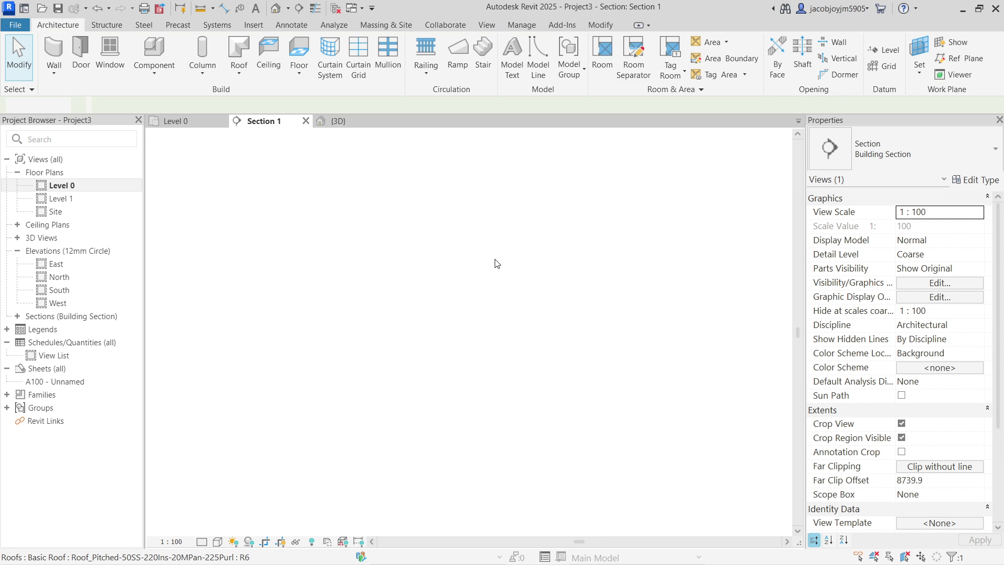
- Raise the upper boundary of room 1 in the section above the roof, to a limit offset of about 8305
scroll(453, 269, up, 1)
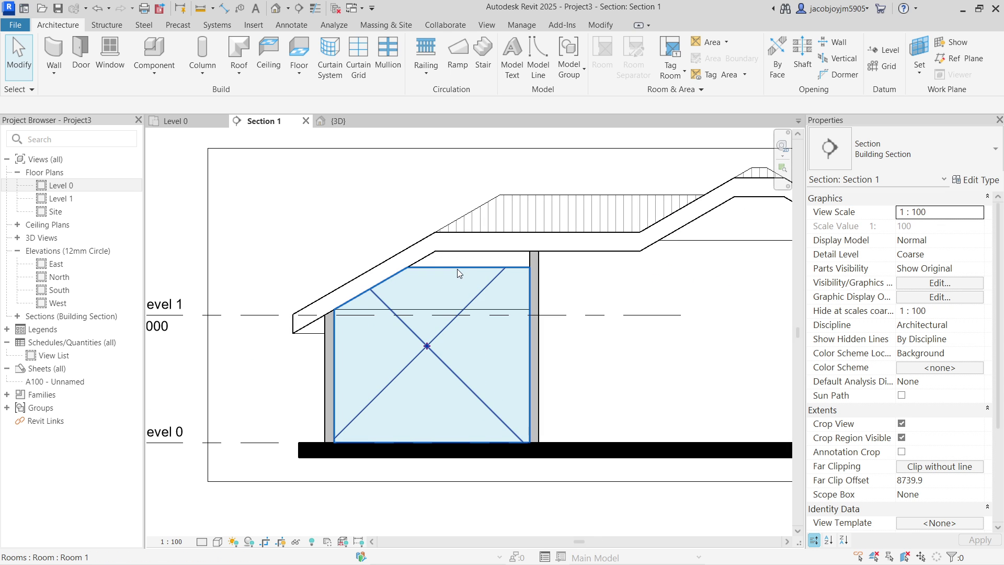
click(457, 270)
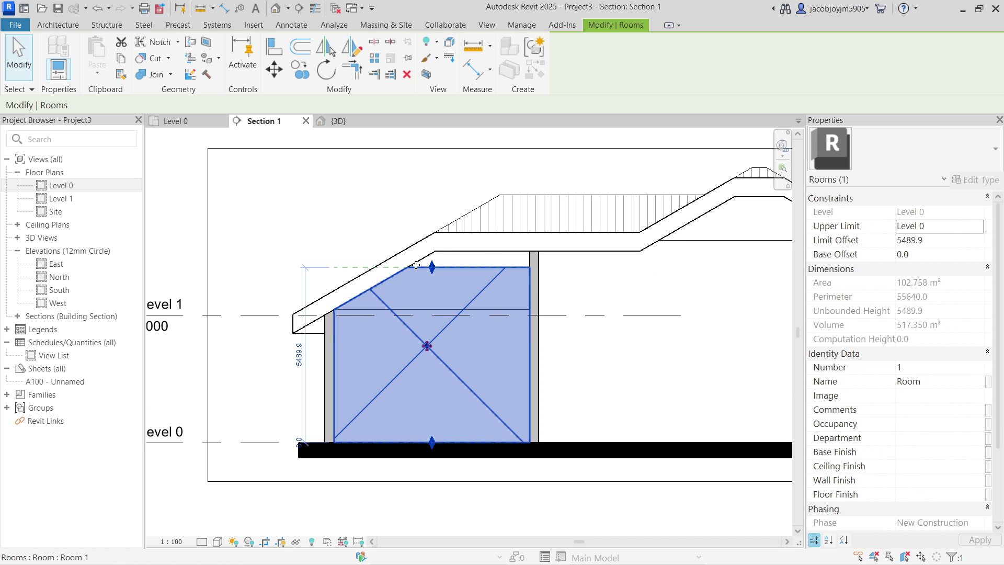
scroll(443, 282, down, 1)
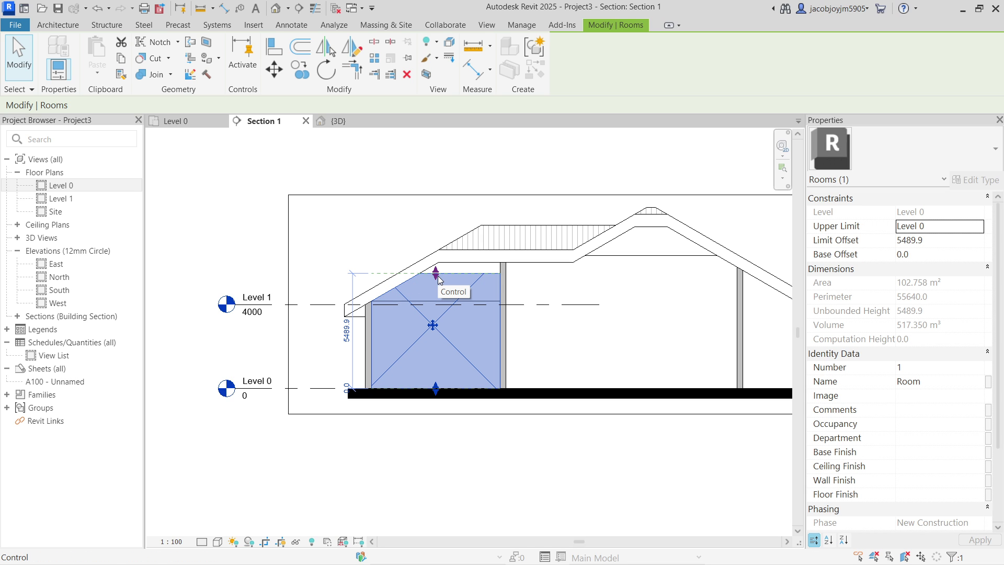
drag(436, 273, 437, 218)
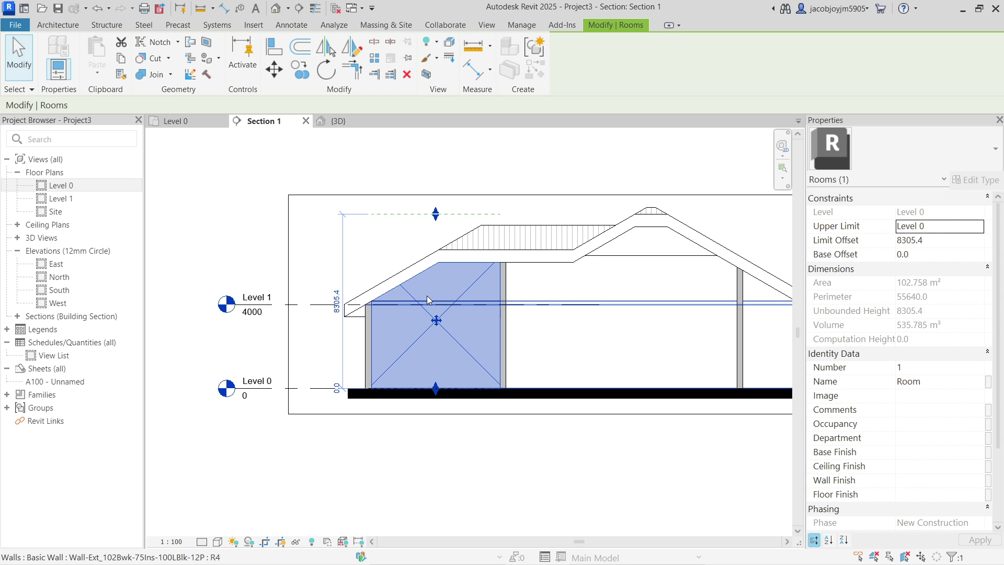
scroll(429, 287, down, 3)
click(484, 202)
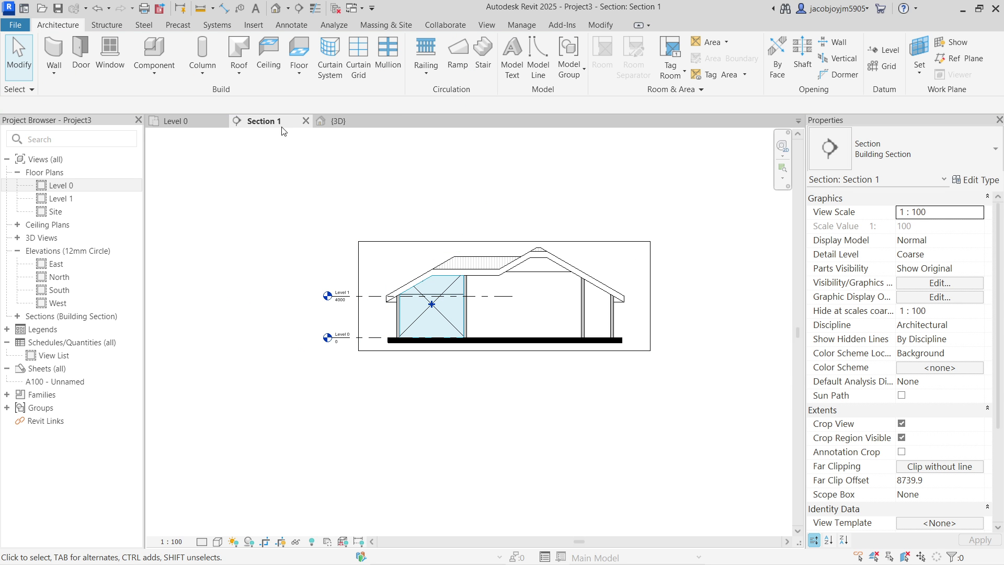
- Place tagged rooms in the three remaining enclosed spaces of the Level 0 plan: the central, the lower L-shaped and the small corner space
click(183, 121)
scroll(468, 276, up, 2)
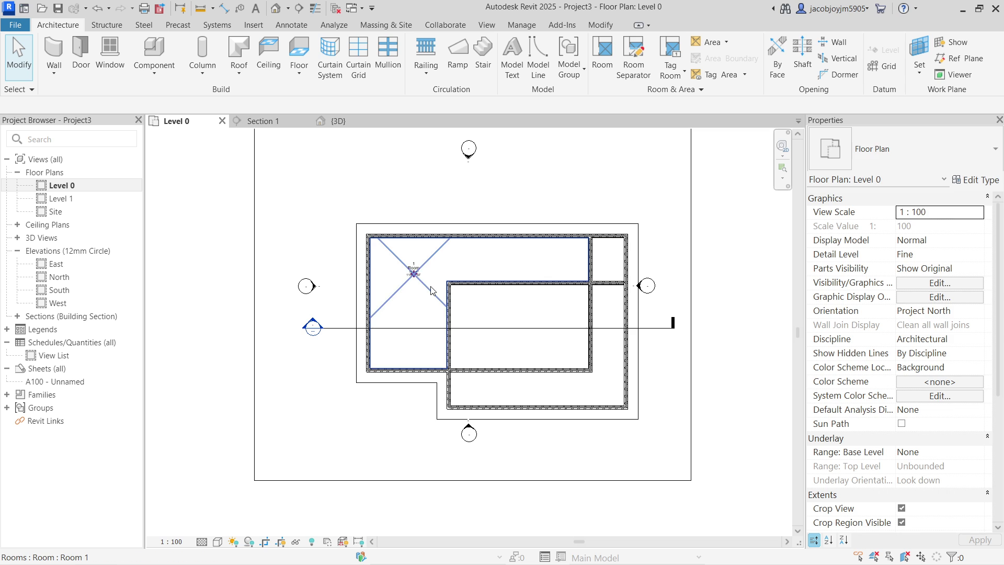
click(431, 287)
key(r)
key(m)
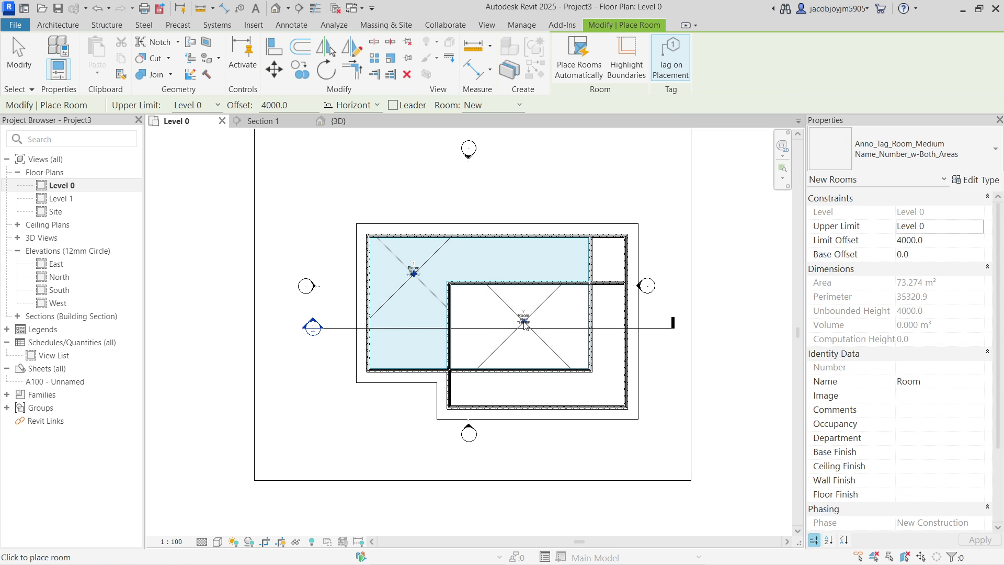
click(515, 319)
click(565, 393)
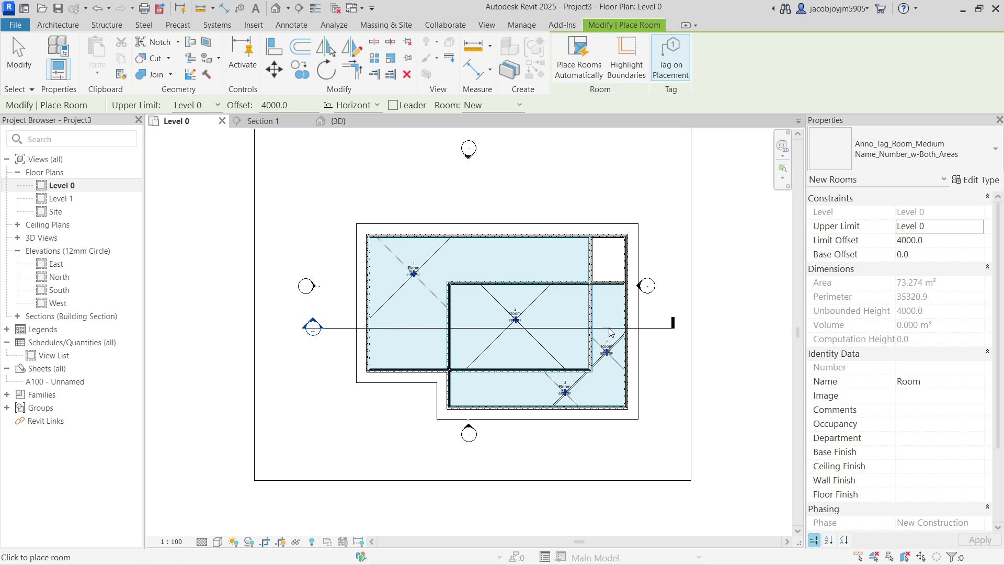
click(608, 264)
key(Escape)
key(Escape)
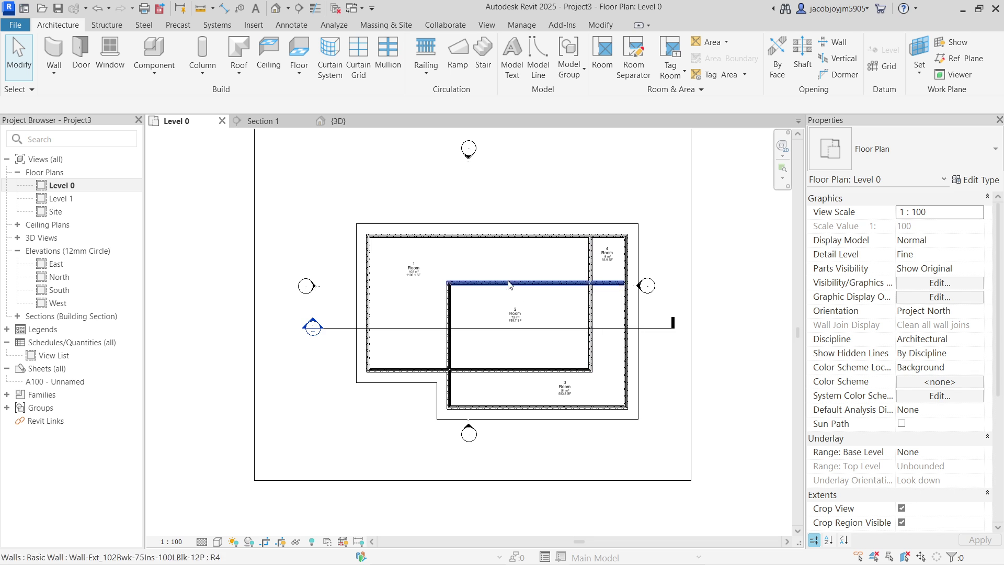
- Examine the number and area tags of the rooms in the Level 0 plan
scroll(416, 282, up, 4)
middle_drag(616, 371, 444, 245)
scroll(451, 258, down, 1)
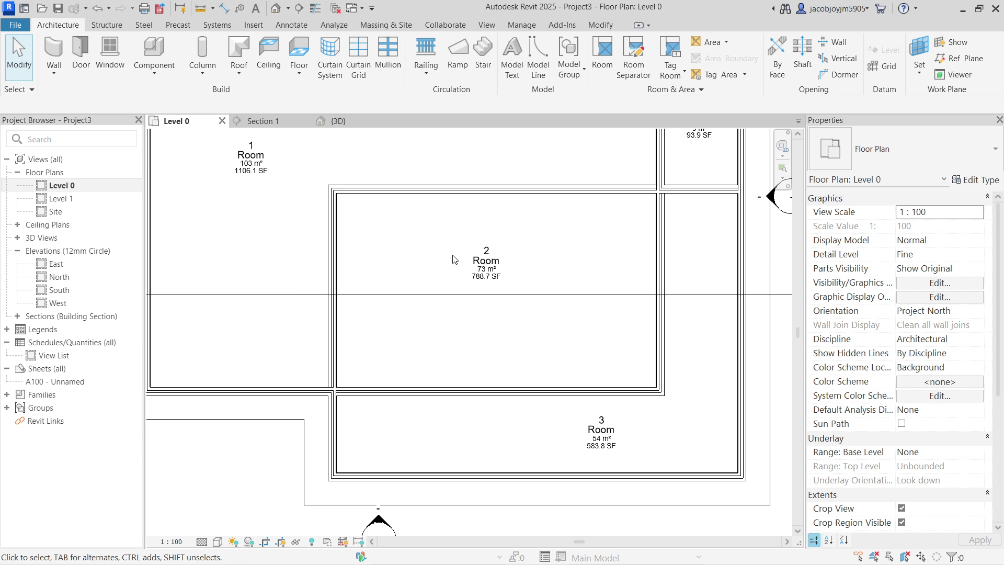
middle_drag(682, 199, 587, 338)
scroll(606, 282, up, 4)
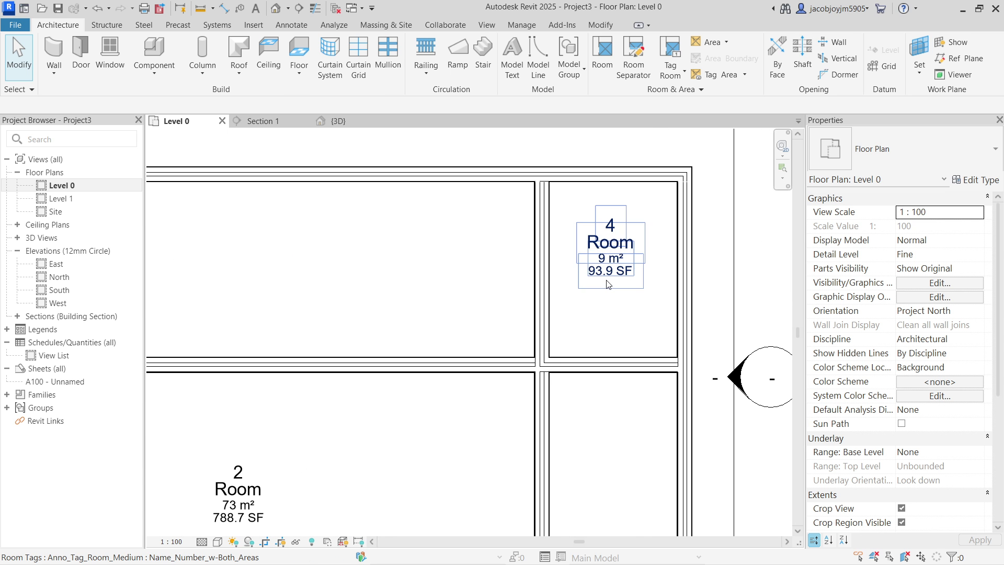
scroll(619, 296, down, 3)
scroll(523, 271, down, 7)
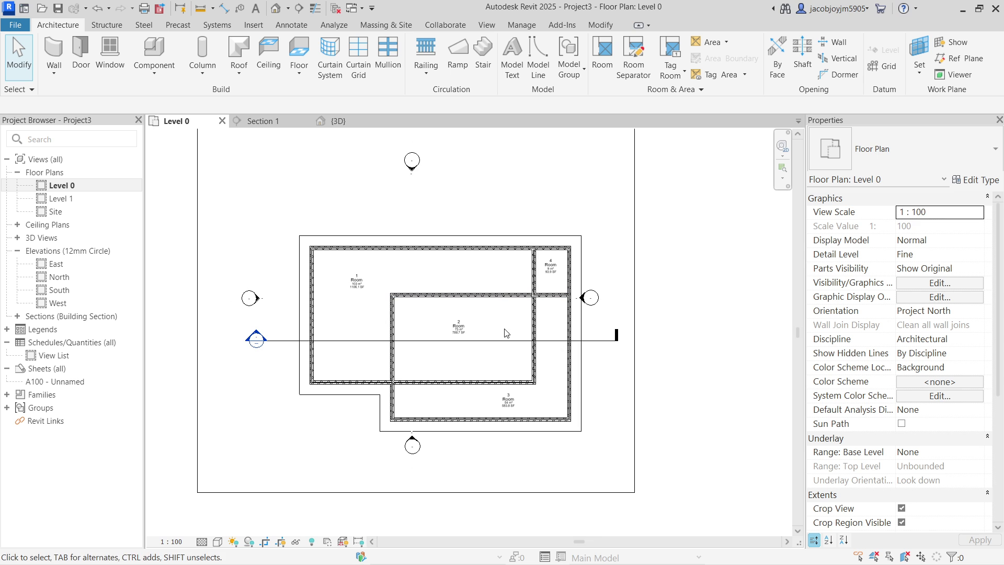
scroll(452, 338, up, 2)
click(453, 340)
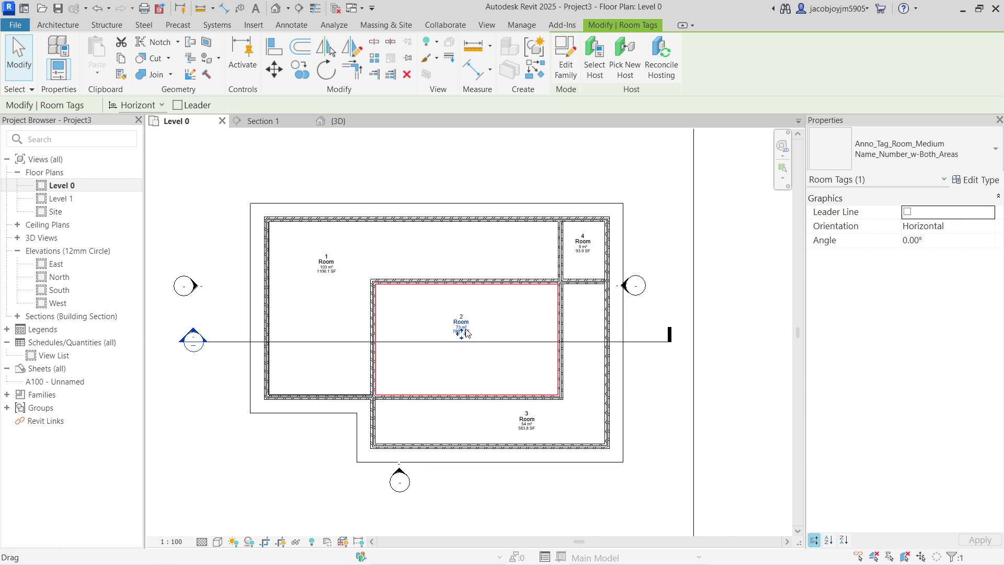
scroll(463, 335, up, 3)
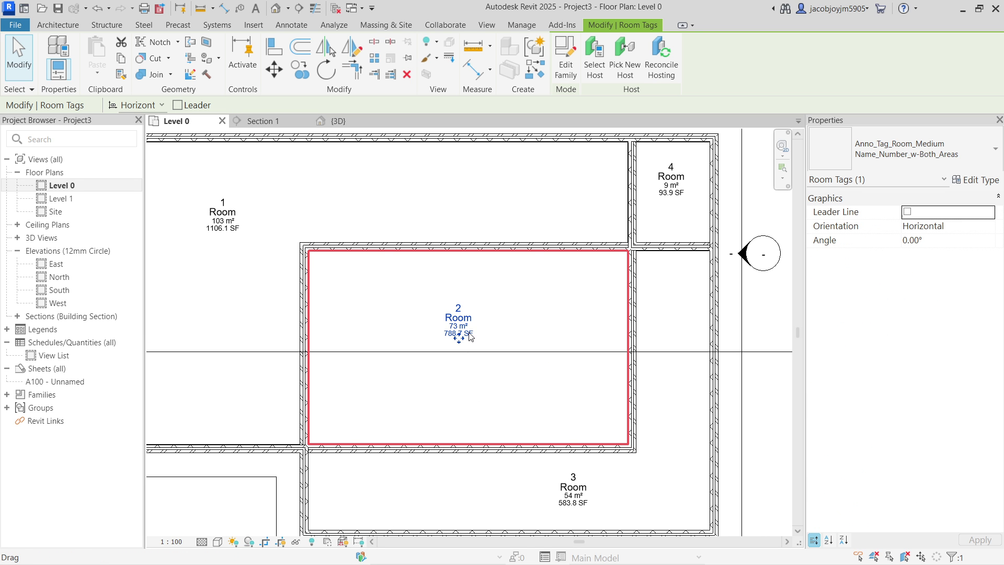
- Delete central room 2 from the Level 0 plan and place a new room in the same space
click(496, 367)
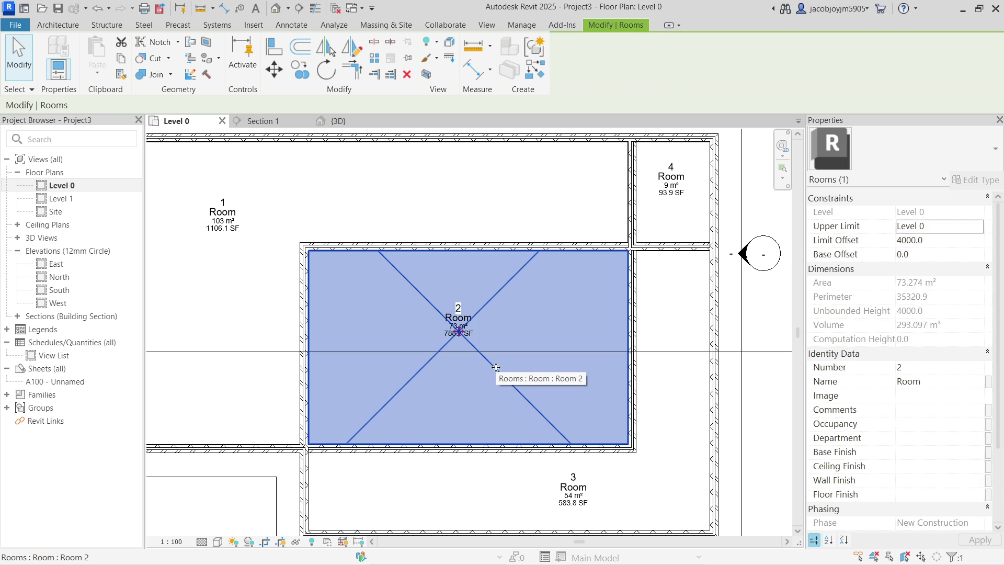
key(Delete)
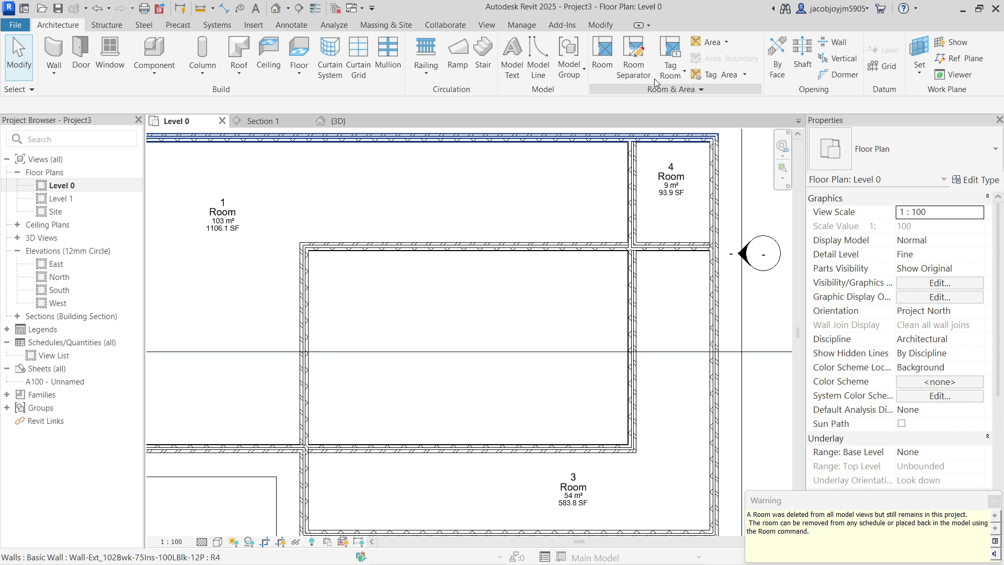
click(604, 52)
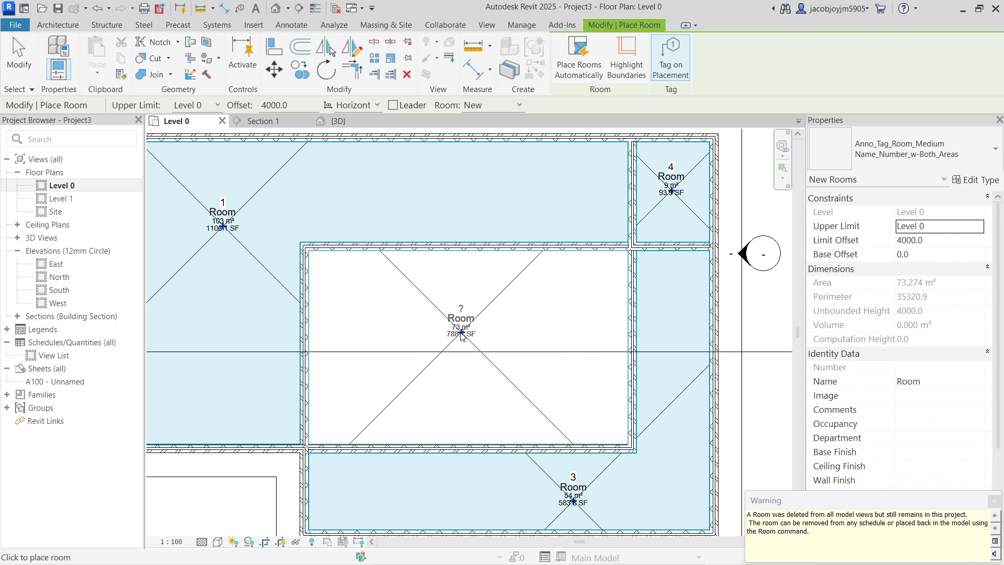
click(461, 333)
scroll(481, 355, down, 2)
key(Escape)
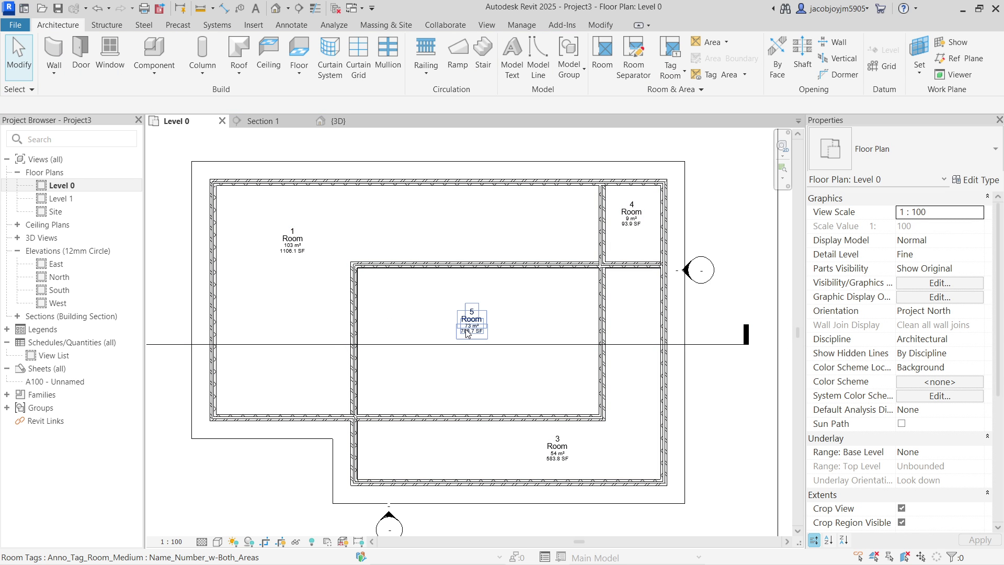
scroll(472, 330, up, 4)
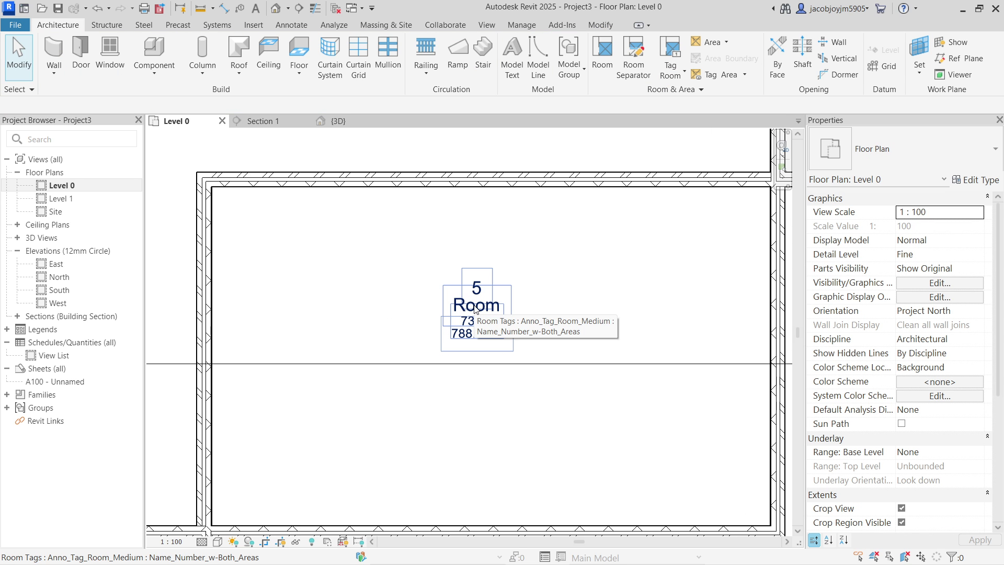
scroll(476, 308, down, 4)
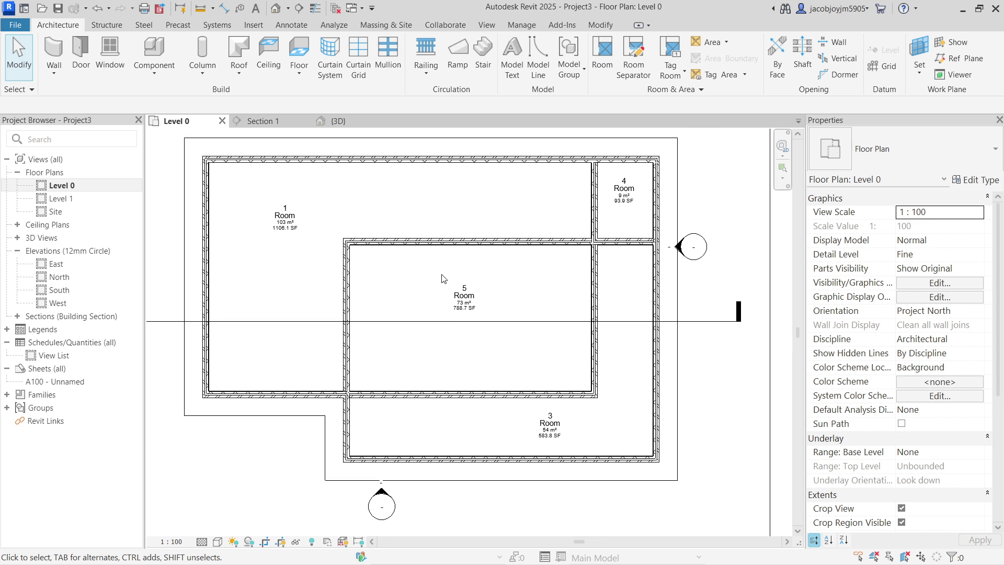
- Create a new schedule of building components for the Rooms category, named Room Schedule, in the New Construction phase
click(489, 26)
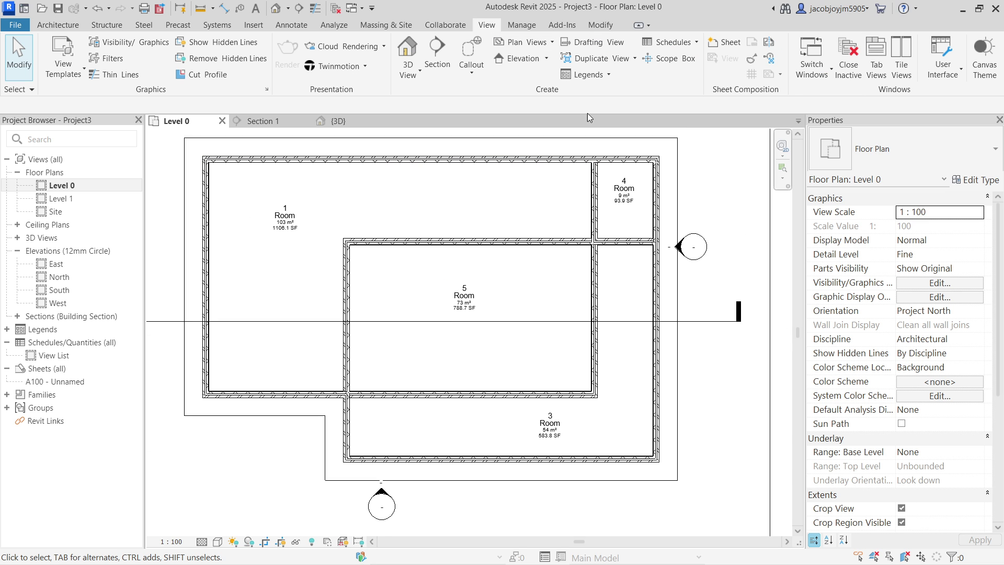
click(663, 45)
click(690, 64)
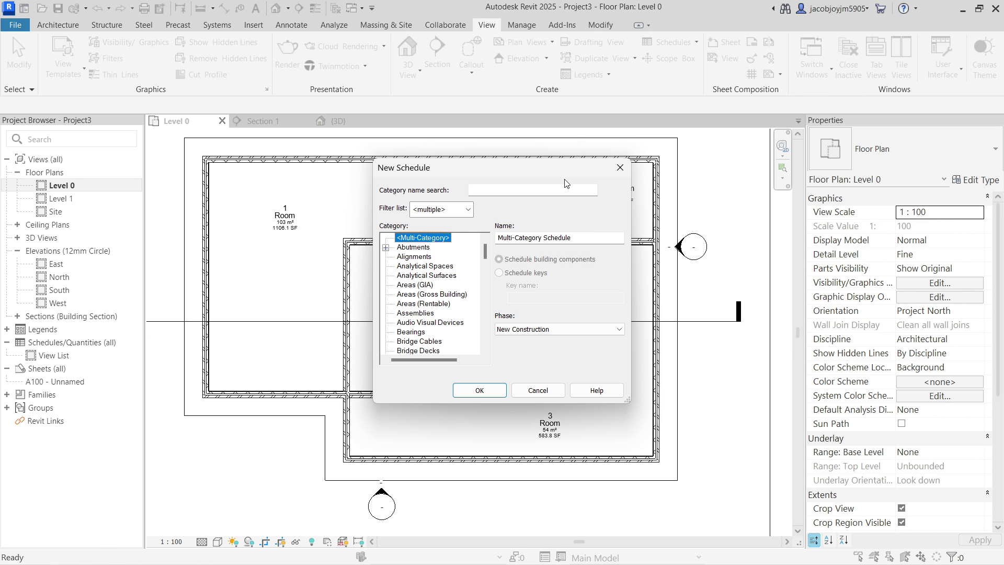
click(421, 286)
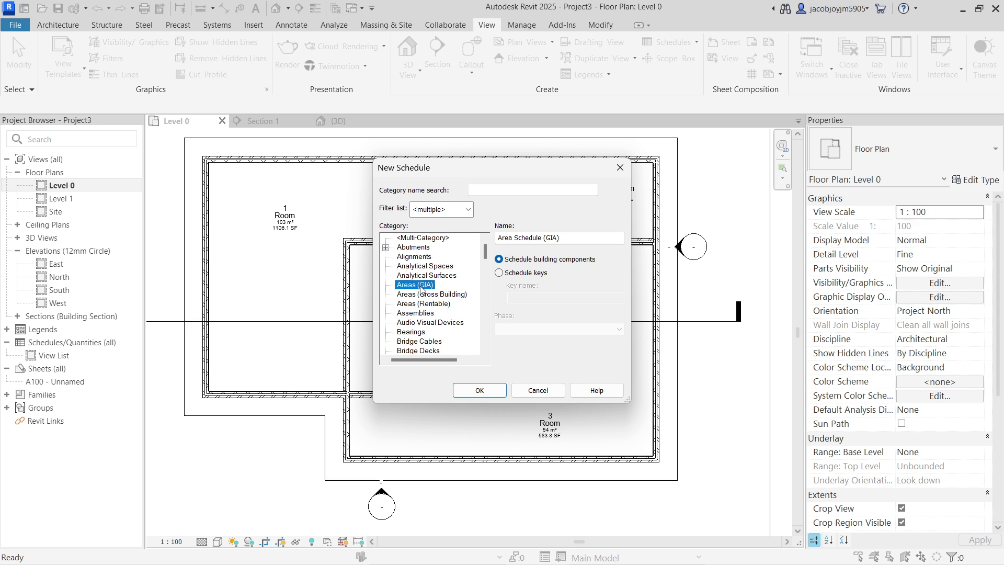
key(r)
scroll(420, 288, down, 2)
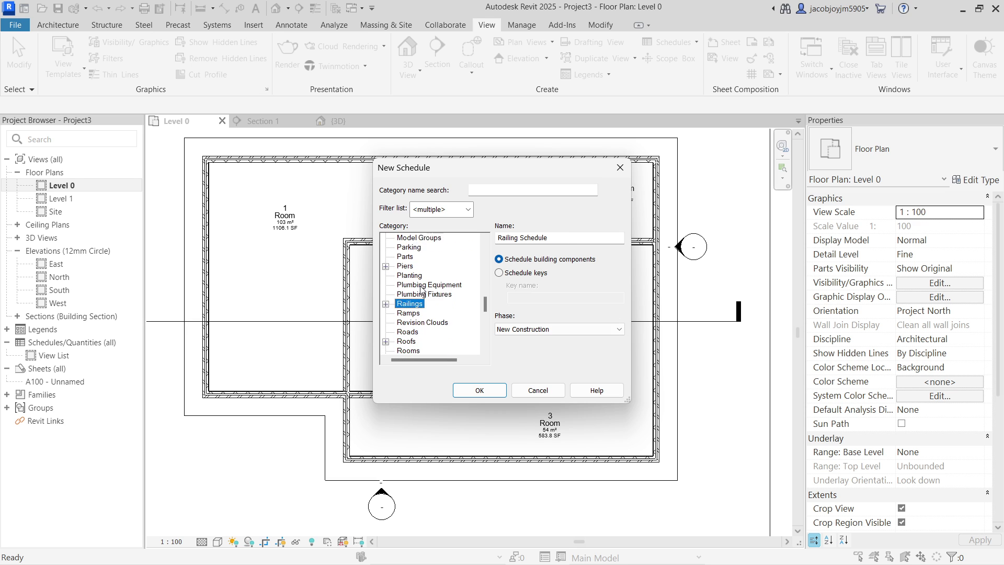
scroll(418, 343, down, 1)
click(414, 324)
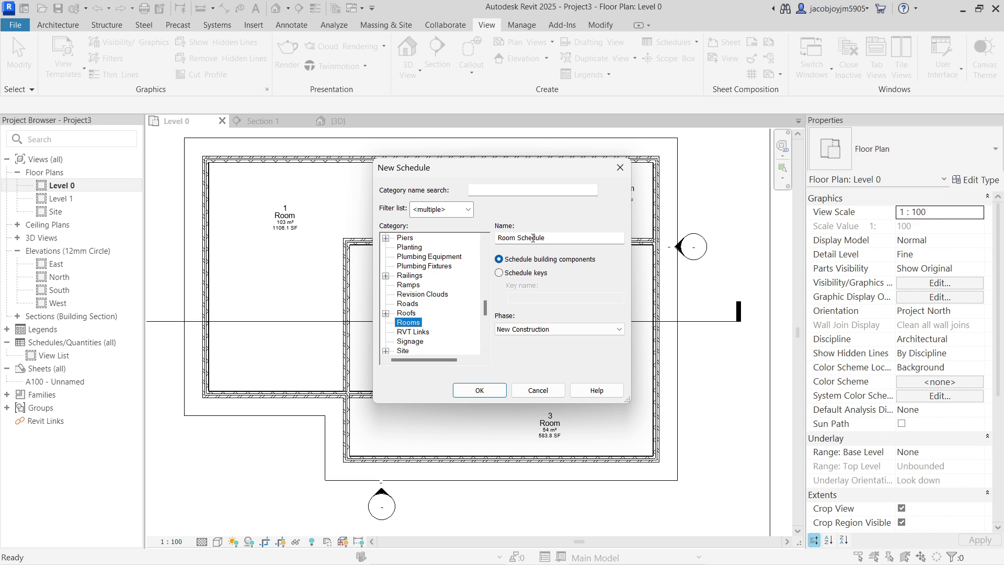
click(479, 391)
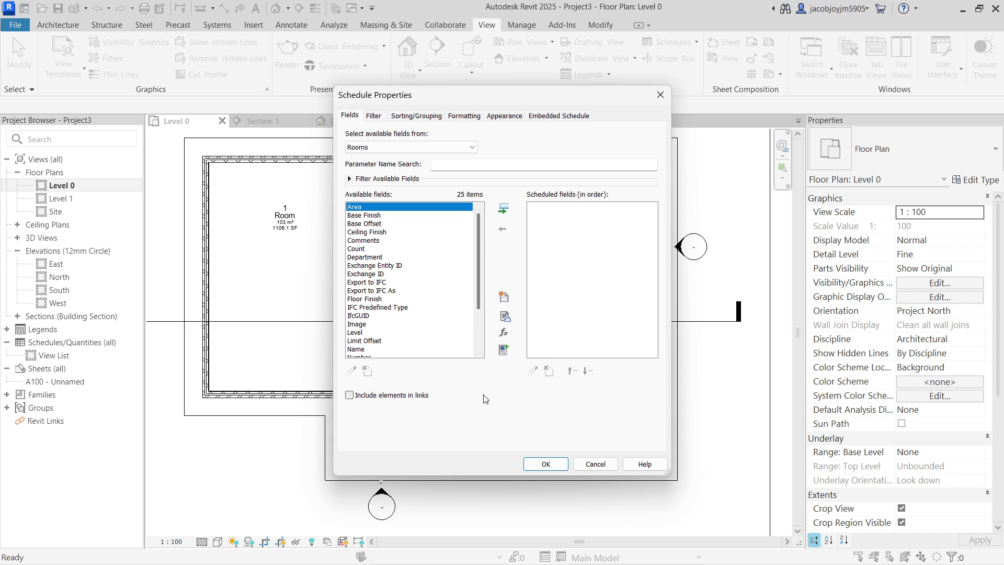
- Add all available room fields, from Area to the end of the list, to the schedule and generate it
scroll(429, 329, down, 3)
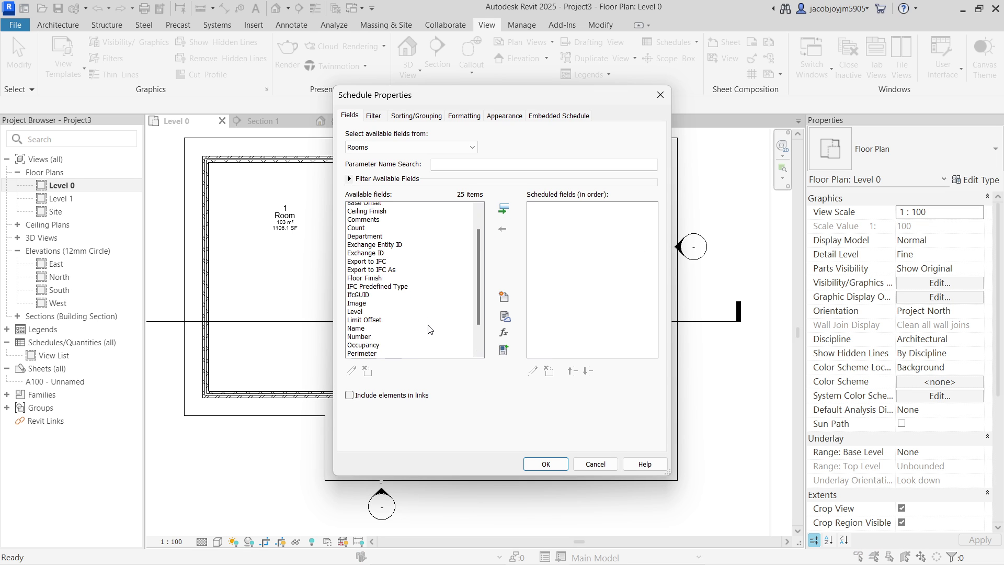
shift+click(377, 352)
click(504, 210)
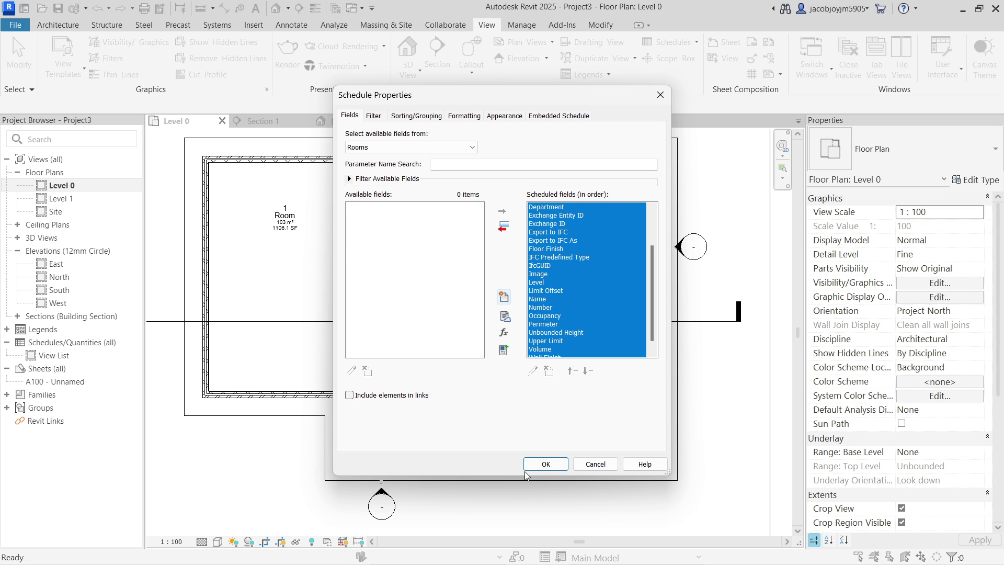
click(551, 468)
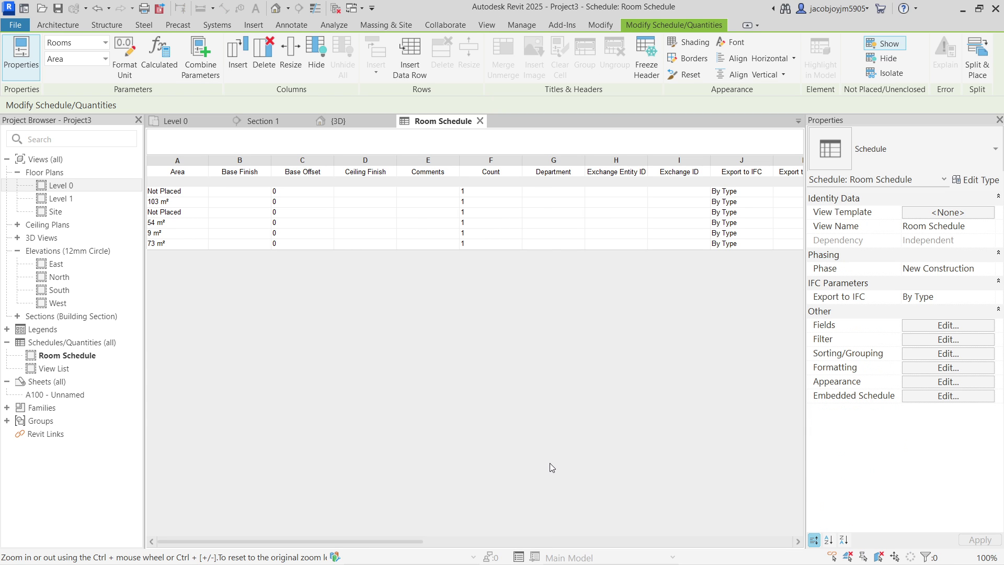
- Move the Name field to the start of the room schedule's field order and apply the change
click(944, 326)
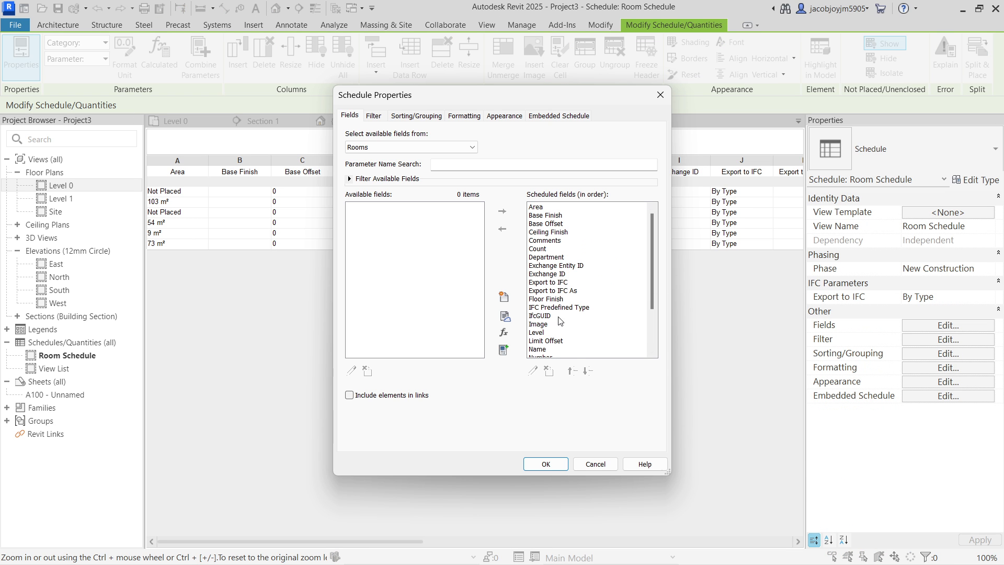
scroll(561, 320, down, 3)
click(542, 291)
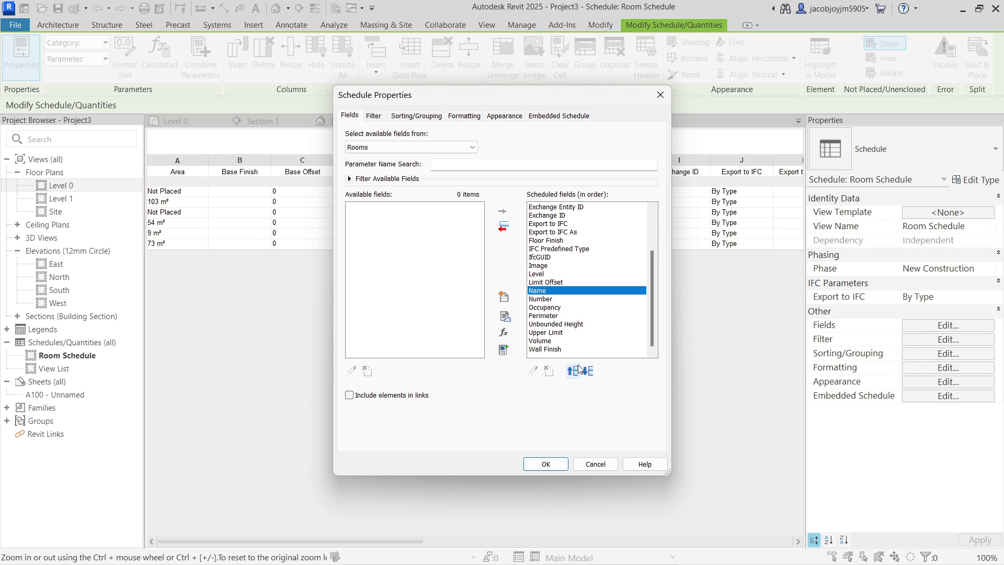
click(575, 371)
click(573, 371)
click(573, 371)
click(574, 371)
click(573, 370)
click(574, 371)
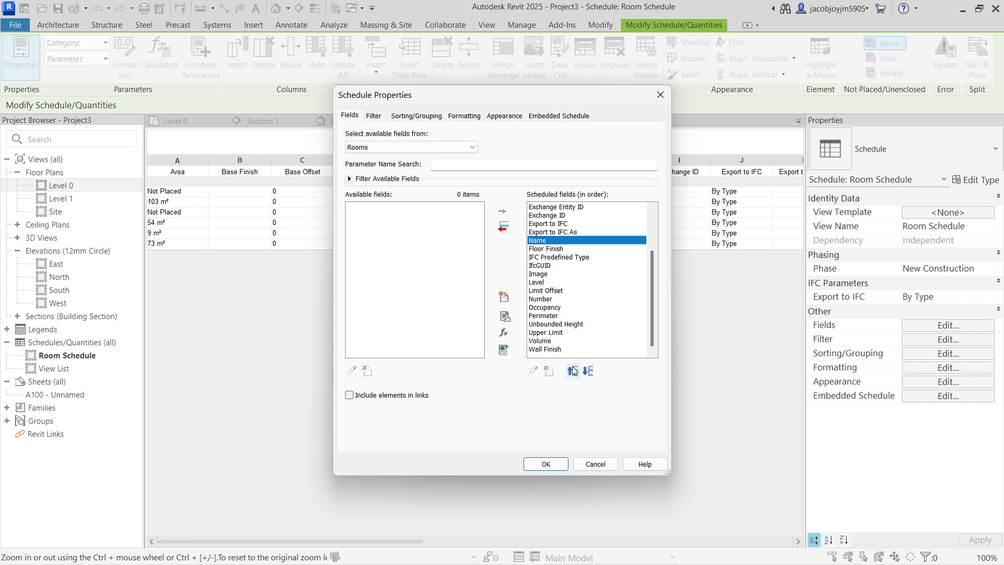
click(574, 371)
click(574, 371)
click(574, 371)
click(574, 371)
click(573, 371)
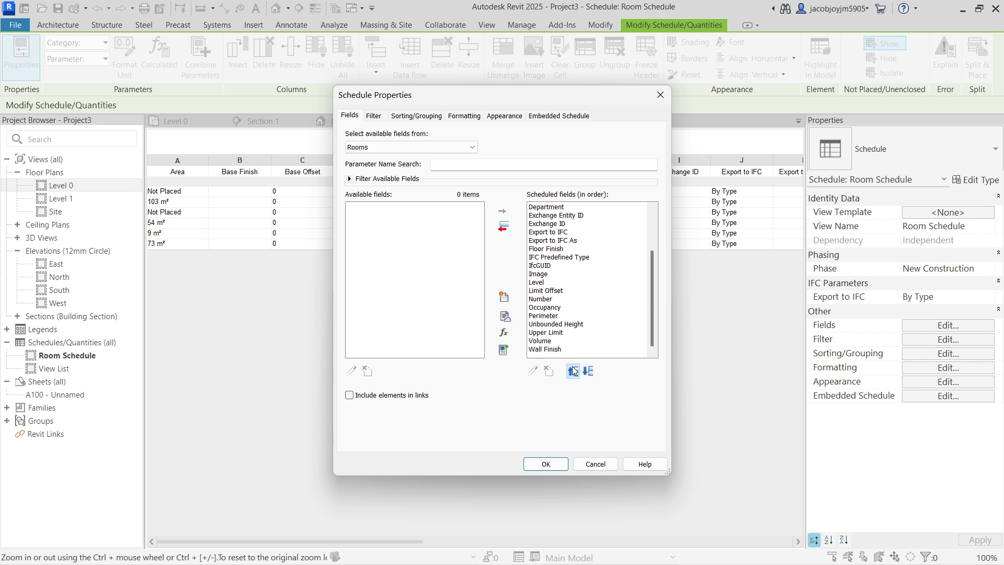
scroll(576, 319, up, 3)
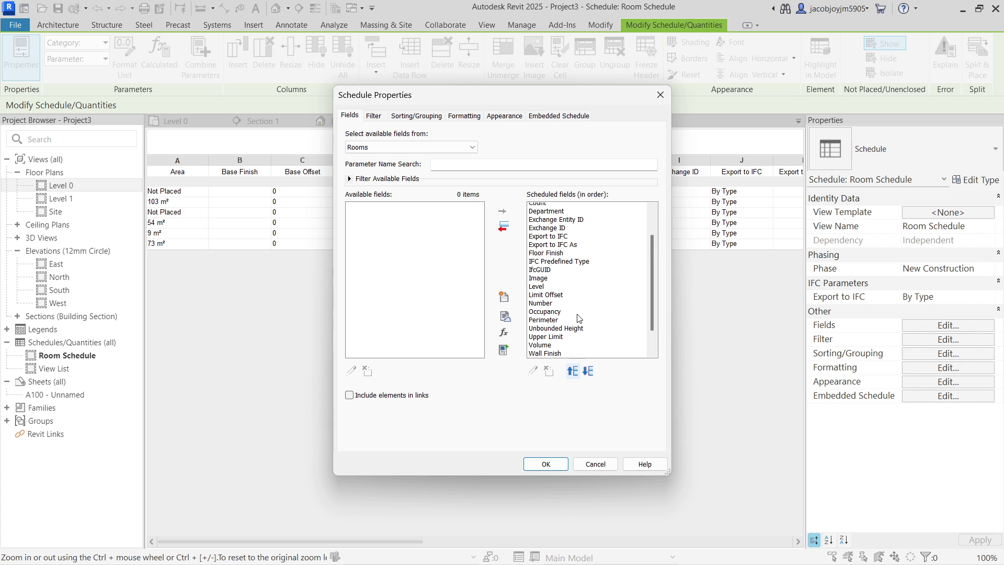
click(574, 371)
click(574, 371)
click(573, 370)
click(574, 371)
click(573, 371)
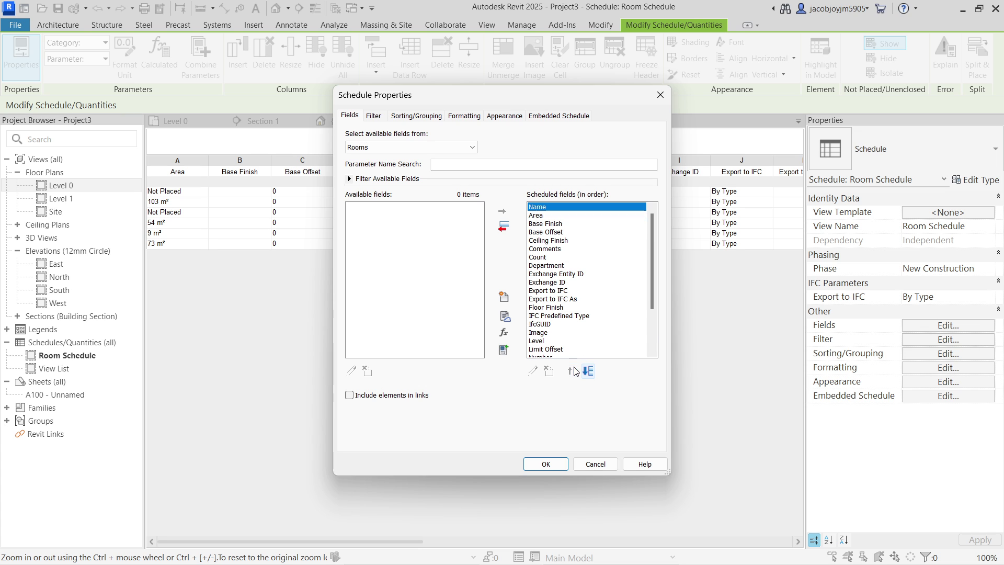
click(556, 464)
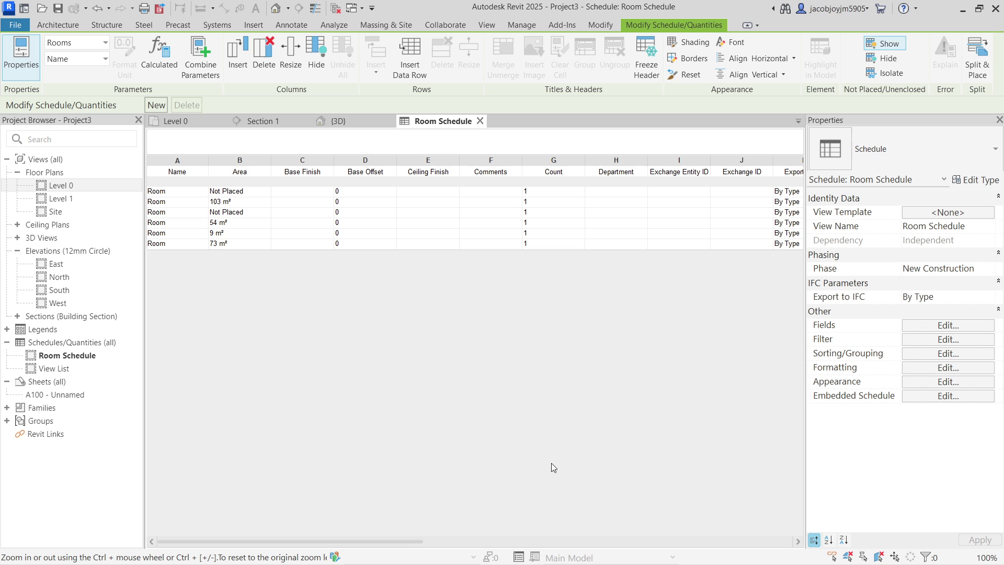
- Move the Number field up to directly after Name in the room schedule's field order and apply the change
click(930, 329)
scroll(567, 324, down, 4)
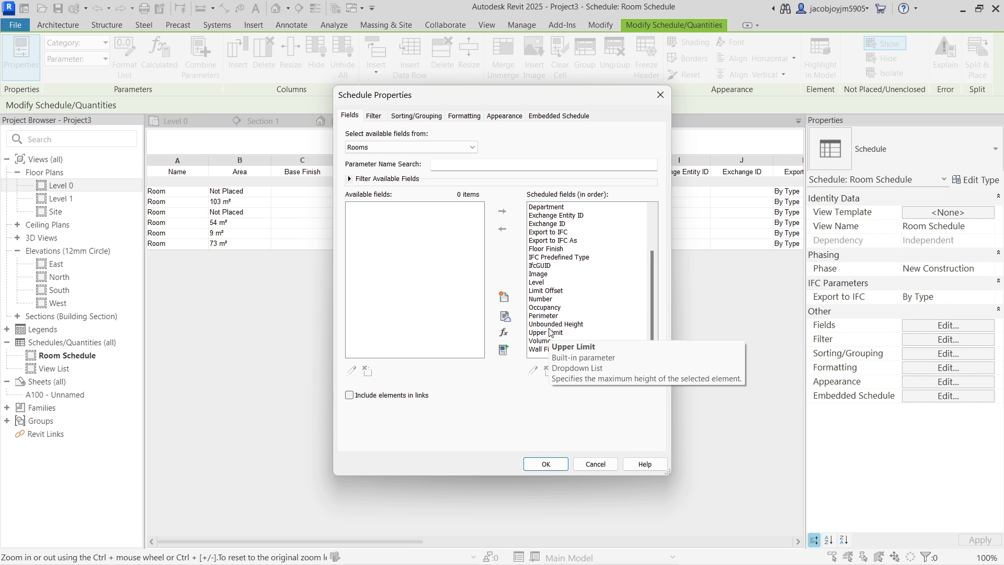
scroll(550, 318, up, 1)
scroll(550, 317, up, 2)
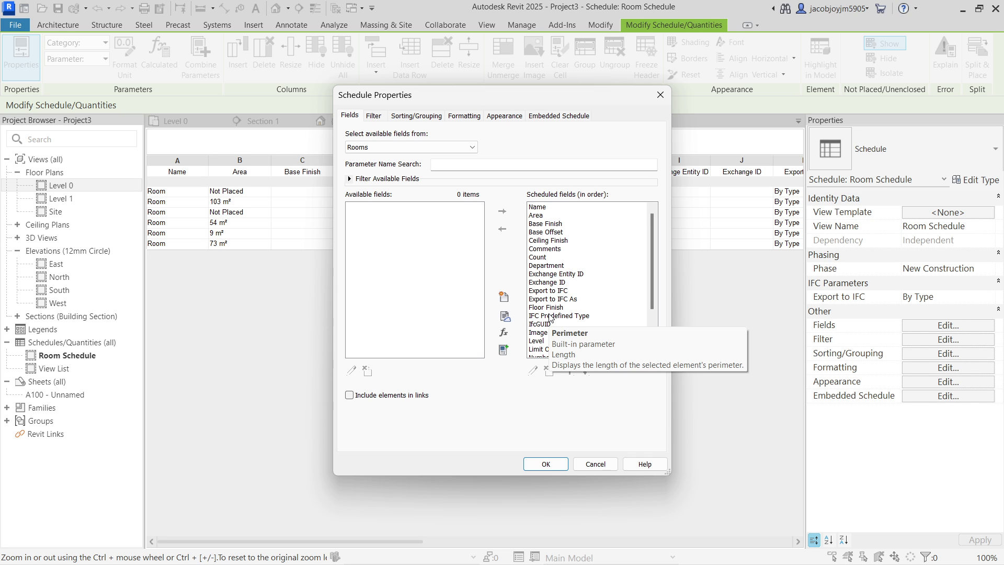
scroll(554, 320, down, 2)
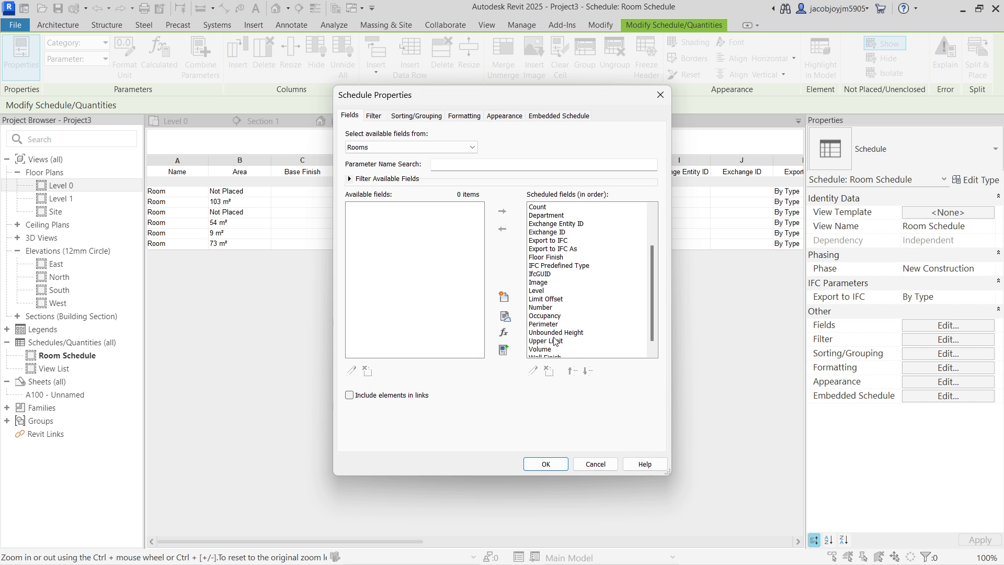
scroll(555, 341, down, 1)
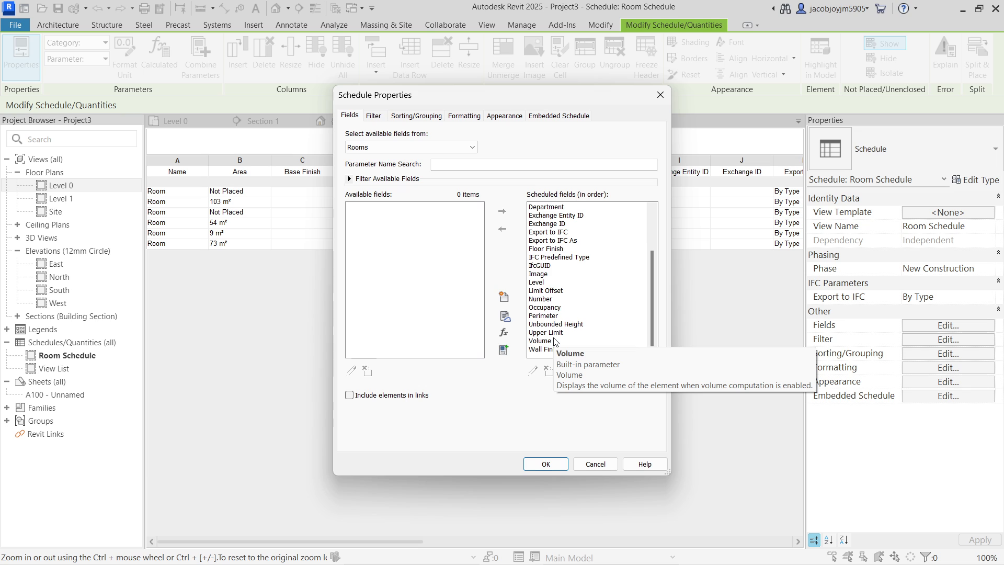
scroll(555, 341, up, 3)
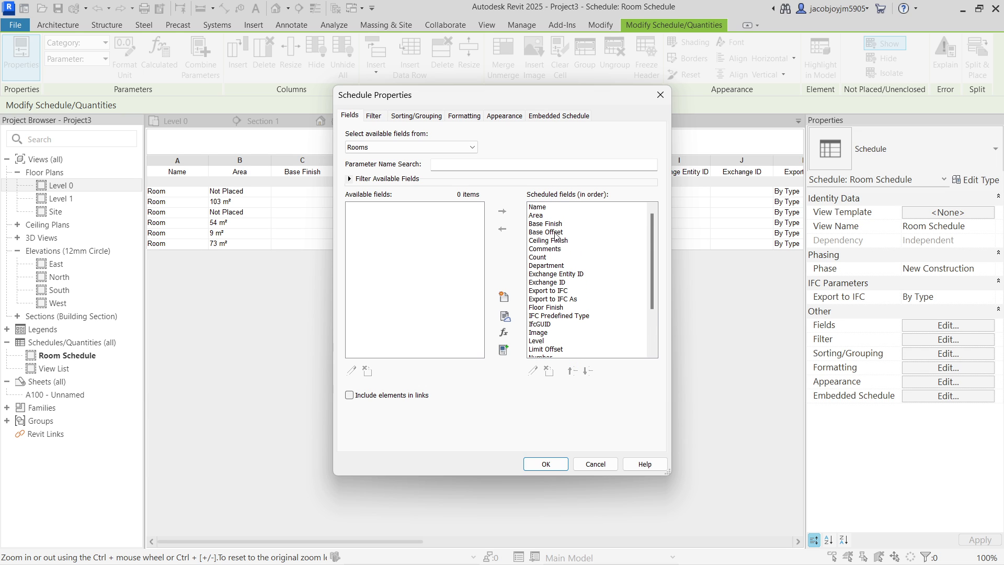
scroll(557, 262, down, 1)
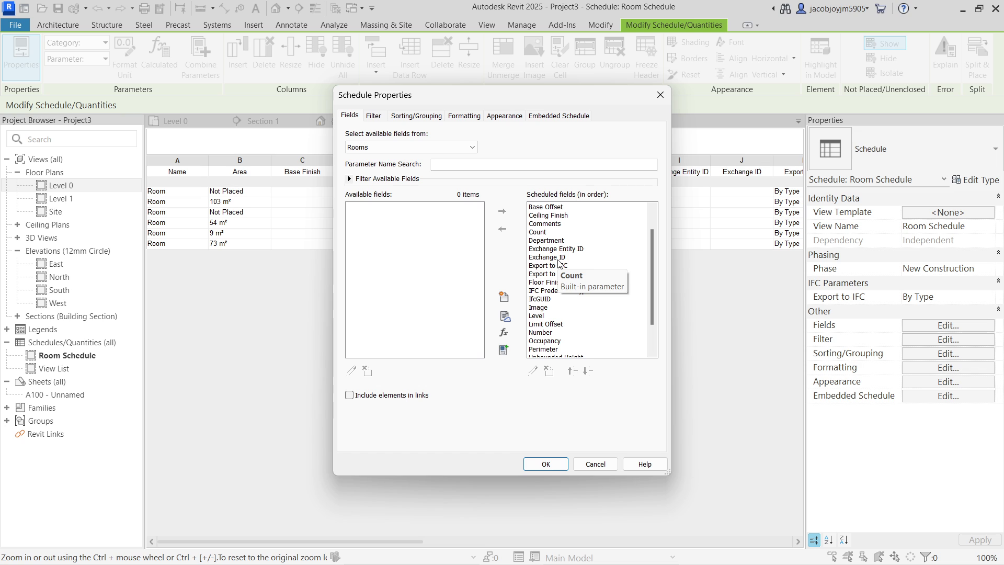
click(544, 332)
click(573, 371)
click(573, 370)
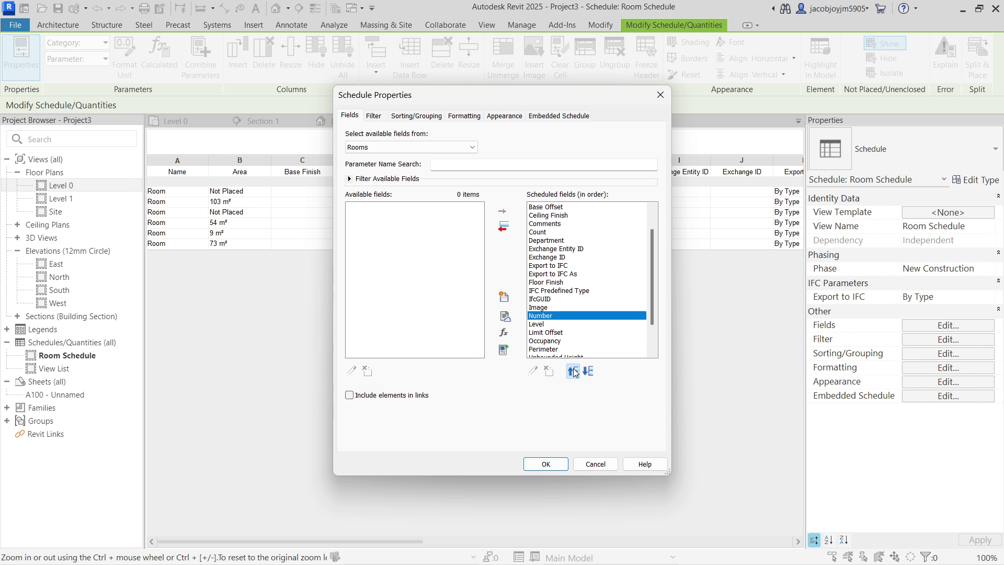
click(573, 370)
click(573, 371)
click(573, 371)
click(573, 370)
click(573, 370)
click(573, 370)
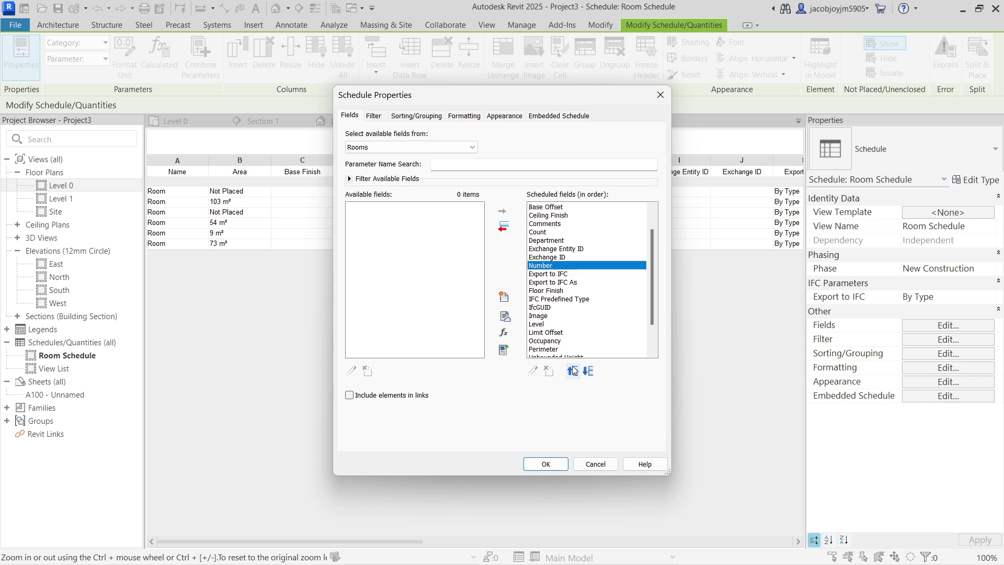
click(573, 371)
click(573, 371)
click(573, 371)
click(573, 371)
click(573, 371)
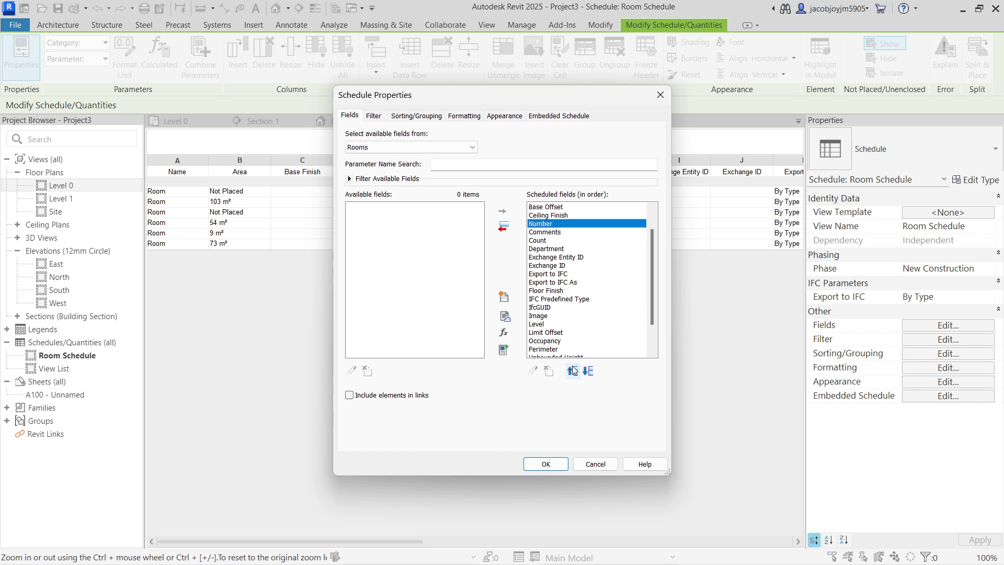
click(573, 370)
click(573, 370)
click(573, 371)
scroll(575, 281, up, 1)
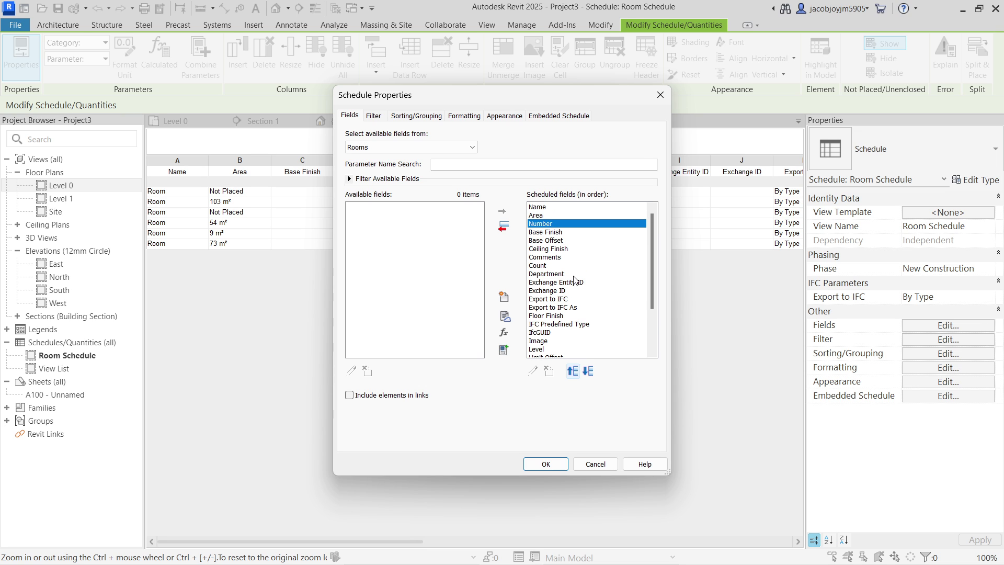
click(574, 371)
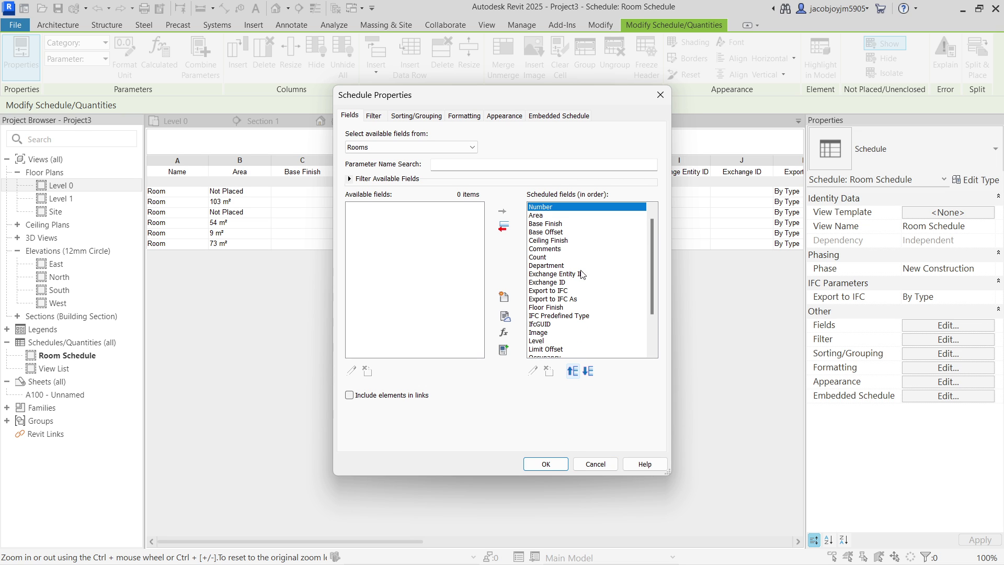
scroll(581, 269, up, 1)
click(547, 464)
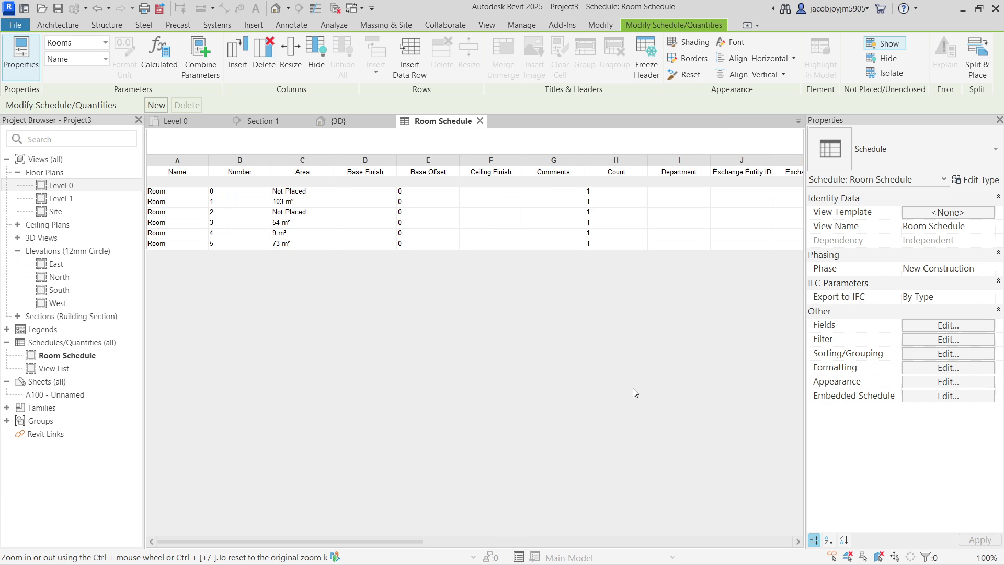
- Go through the schedule rows and check each room's name and number
click(180, 192)
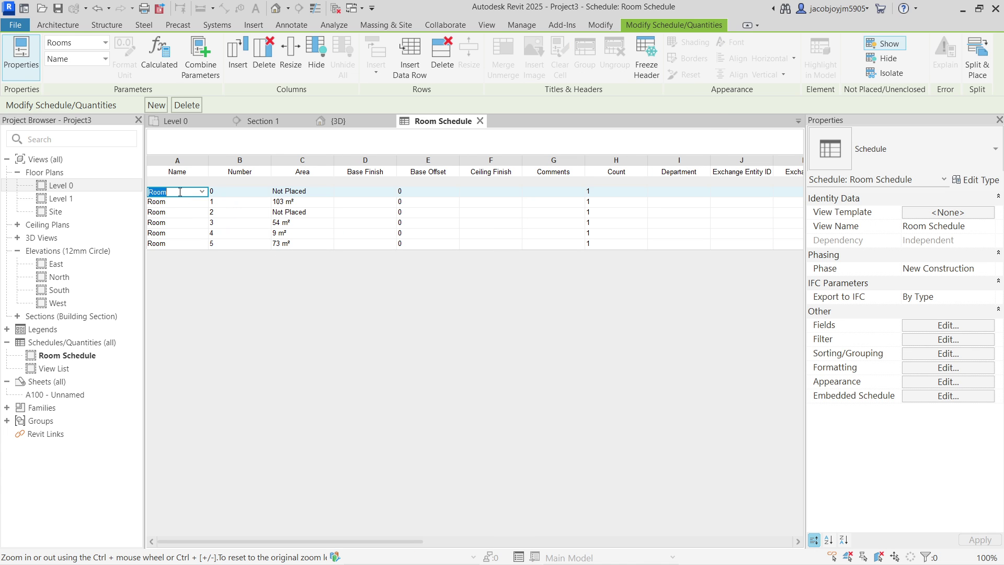
click(234, 203)
click(238, 213)
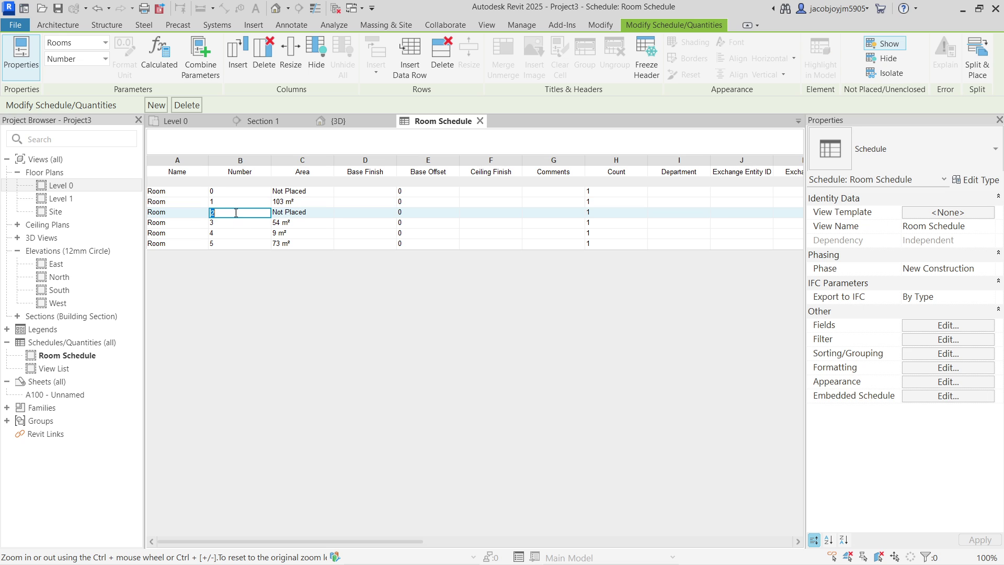
click(242, 224)
click(243, 234)
click(244, 244)
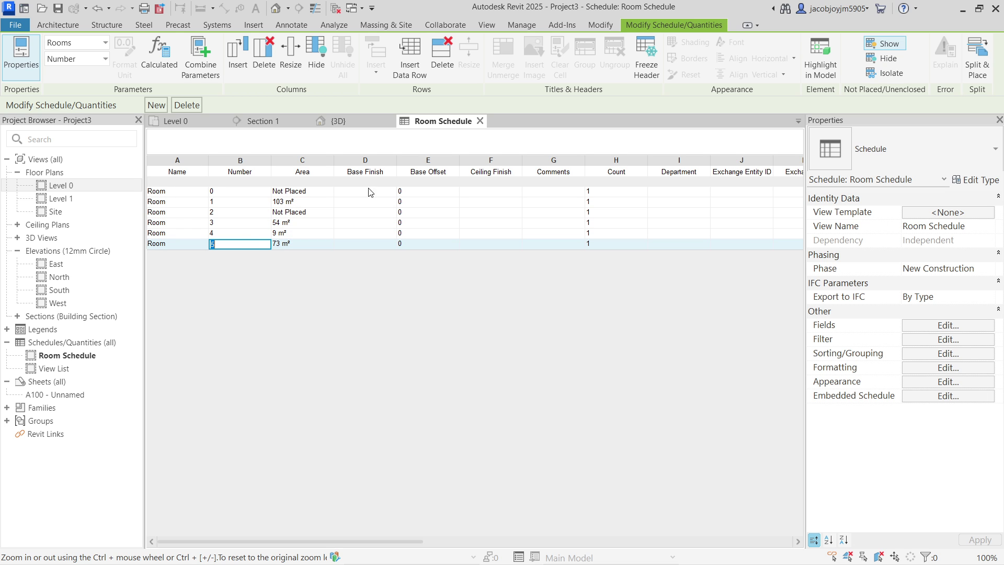
- Put the Room Schedule first among the open views and tile all of them
drag(450, 122, 705, 125)
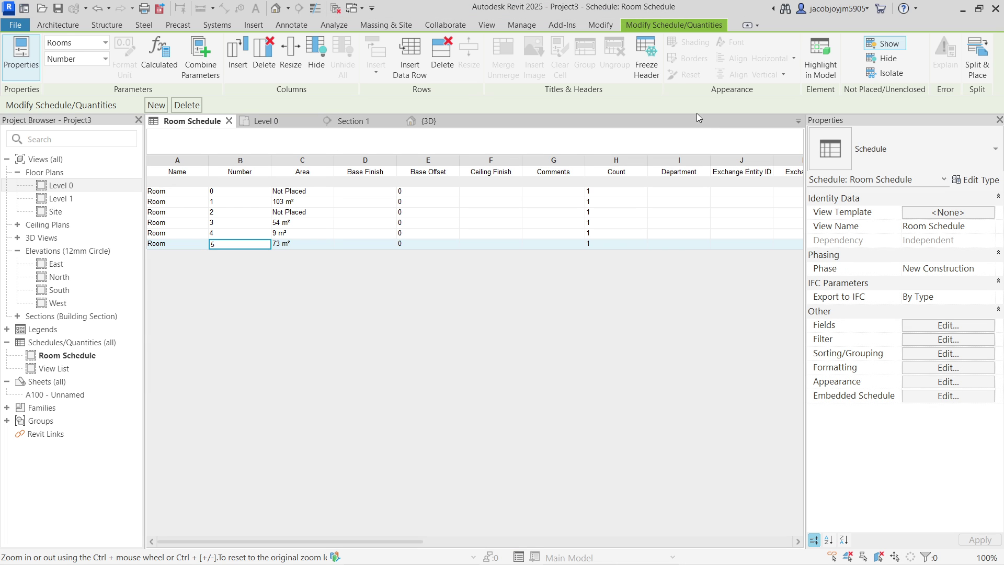
click(487, 26)
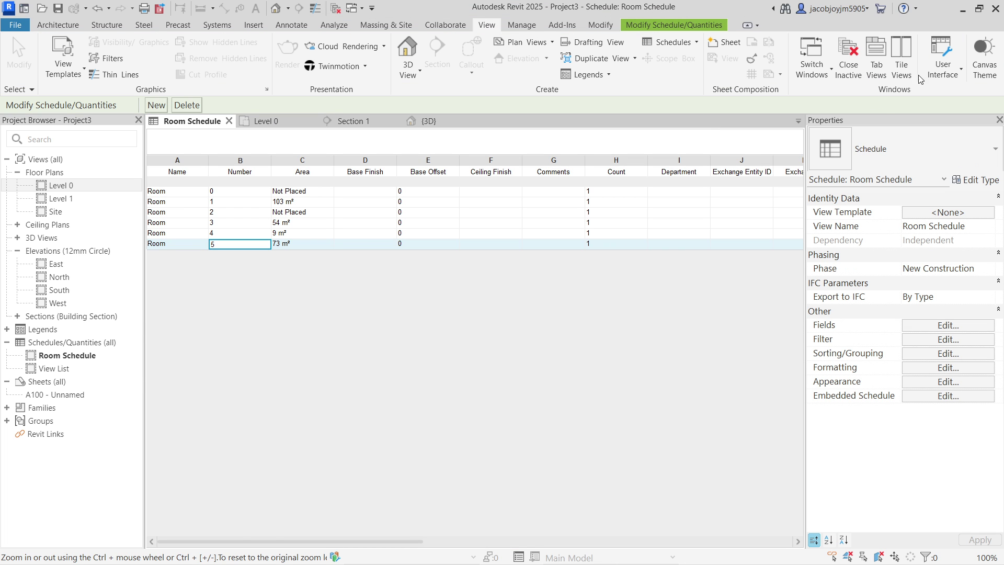
click(900, 58)
- Fit the building in the tiled Section 1, 3D and Level 0 views
click(590, 218)
middle_click(586, 167)
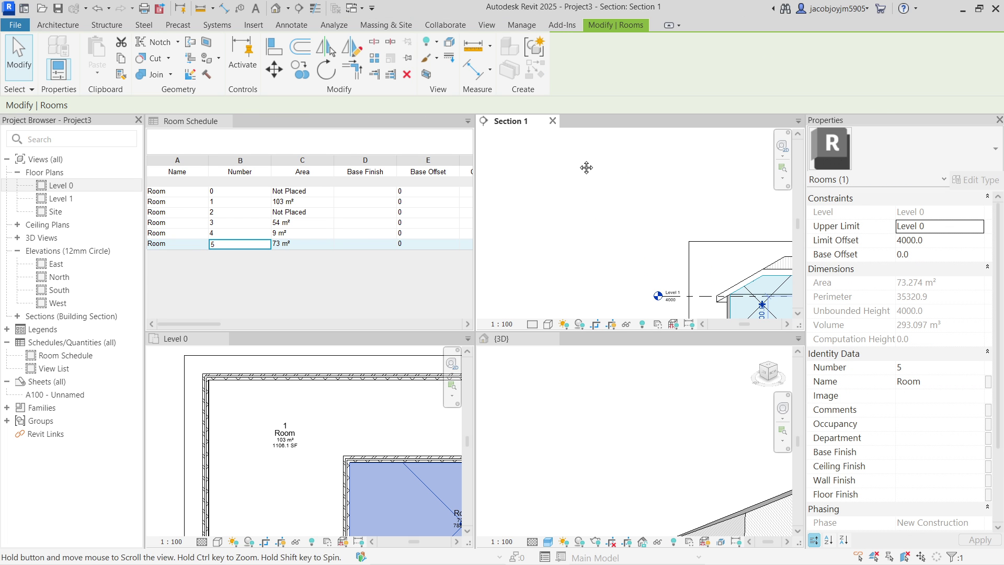
middle_click(587, 167)
scroll(648, 267, up, 1)
middle_click(549, 449)
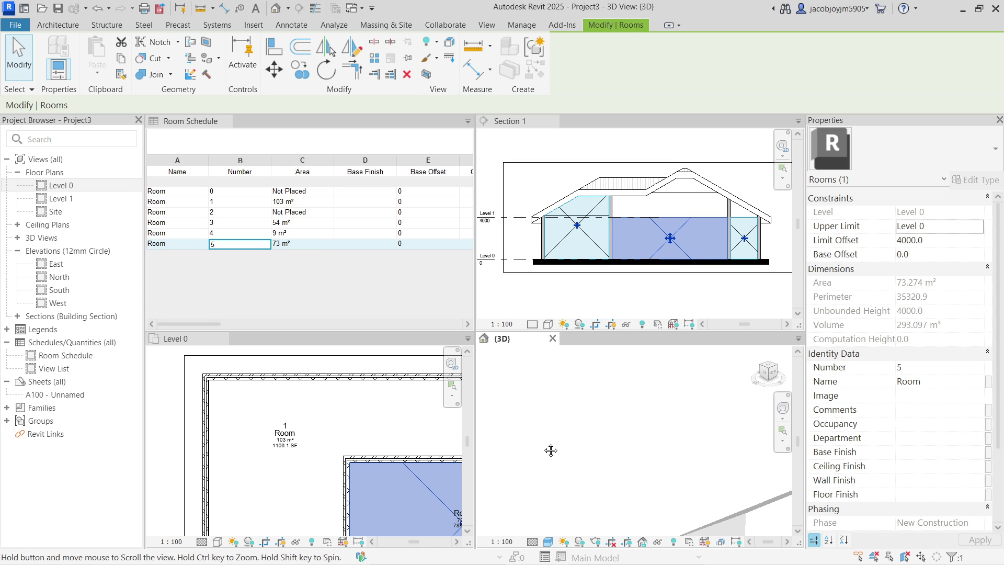
middle_click(544, 440)
middle_click(544, 441)
middle_click(314, 451)
middle_click(314, 451)
scroll(310, 450, up, 2)
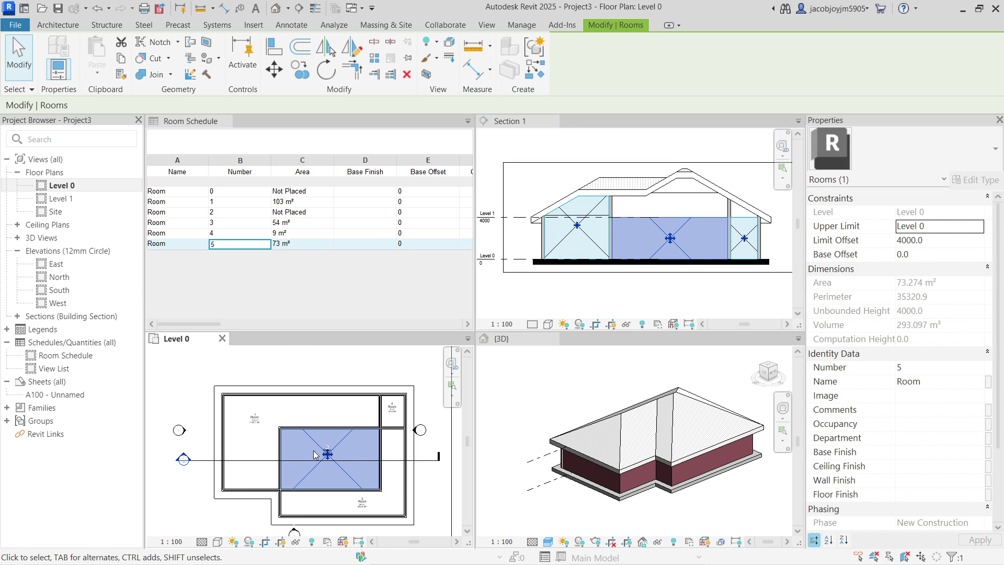
middle_drag(311, 451, 307, 443)
middle_click(518, 404)
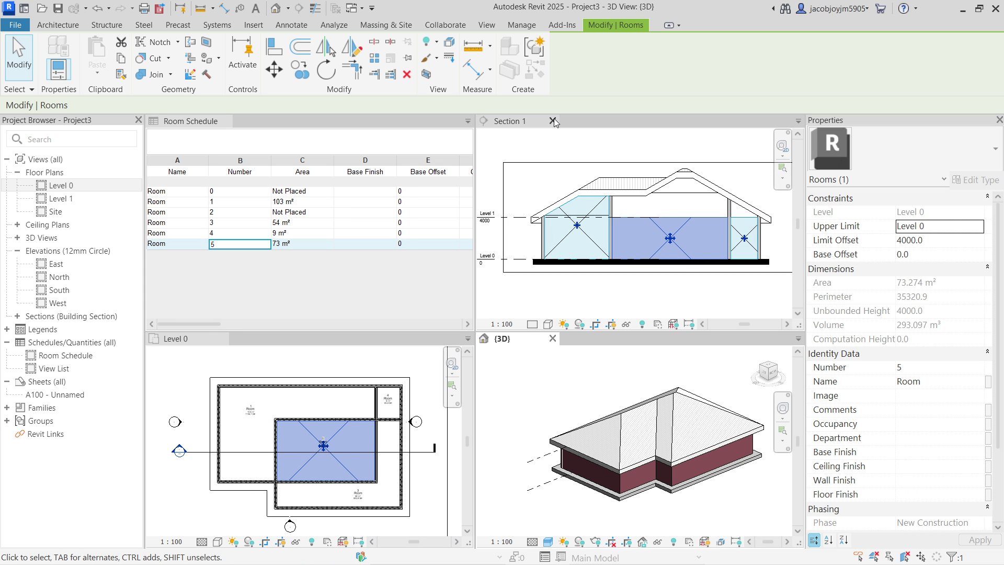
- Close the Section 1 and 3D views and tile the Level 0 plan side by side with the Room Schedule
click(553, 121)
click(552, 121)
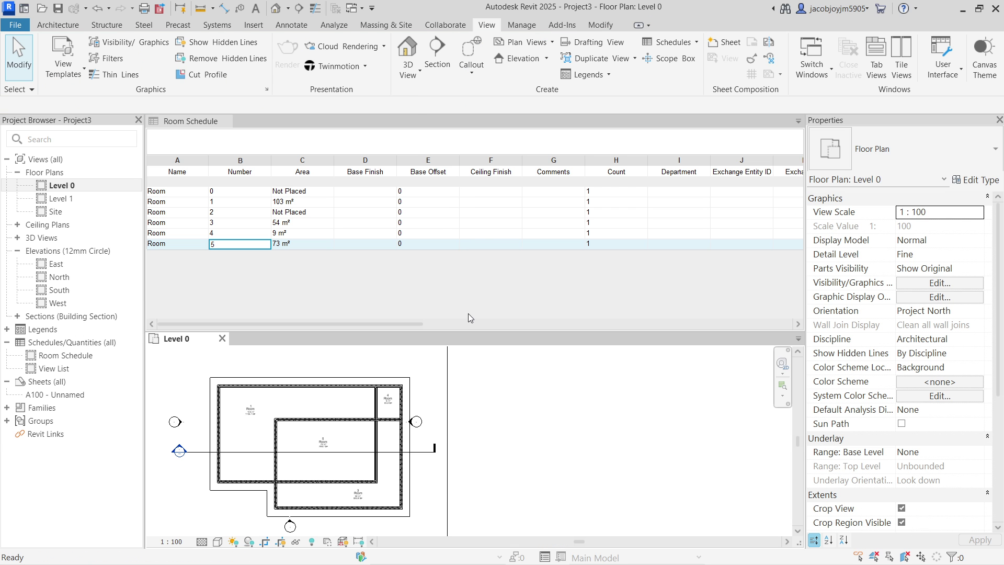
click(471, 291)
click(560, 442)
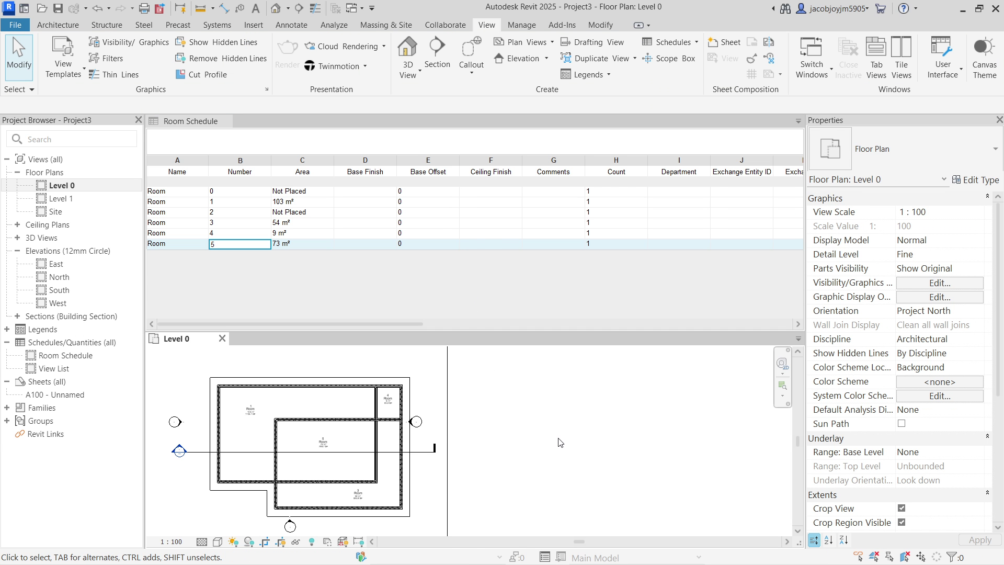
key(w)
key(t)
scroll(326, 349, up, 4)
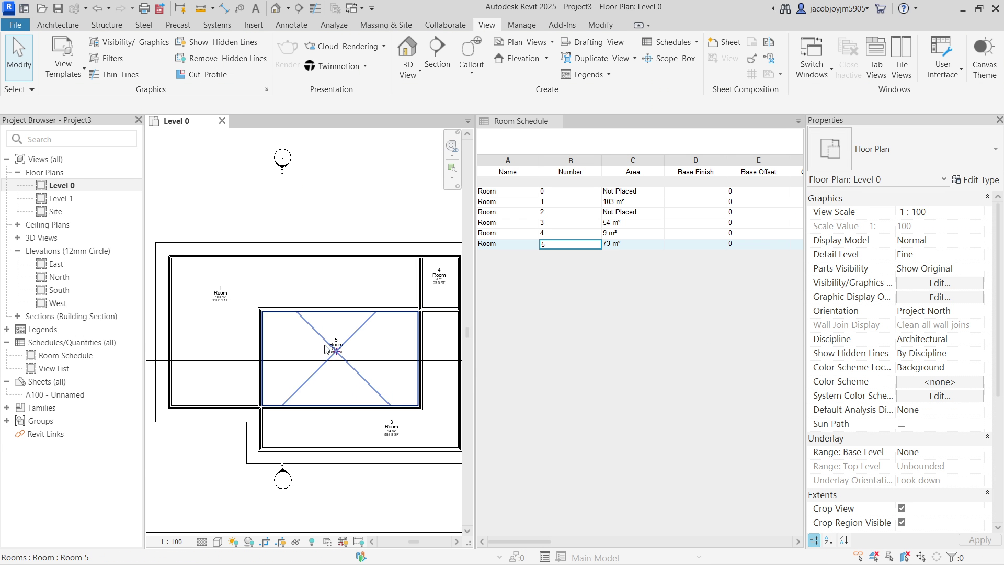
middle_drag(337, 366, 333, 332)
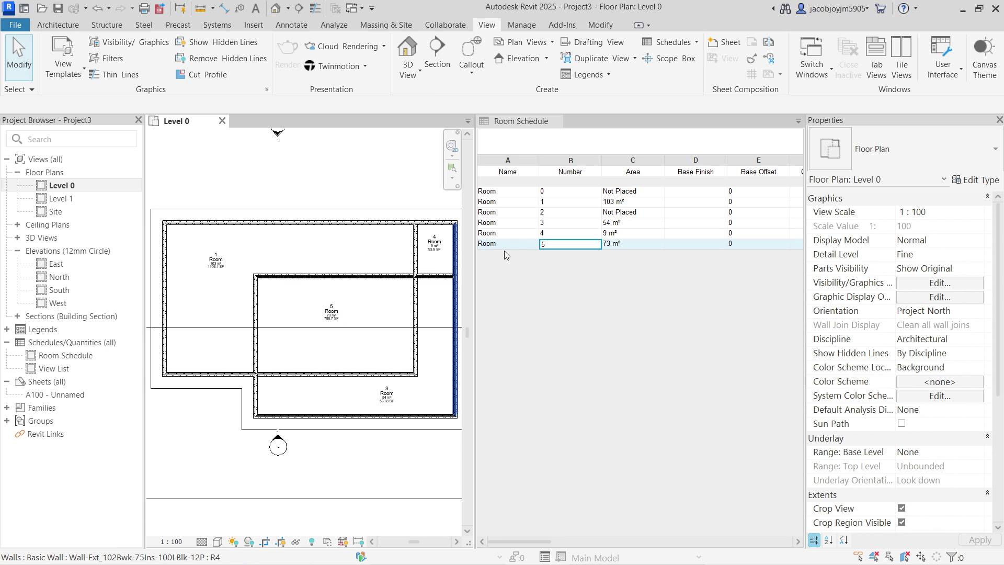
- Compare the room 2 row in the schedule with the central room in the Level 0 plan
click(557, 214)
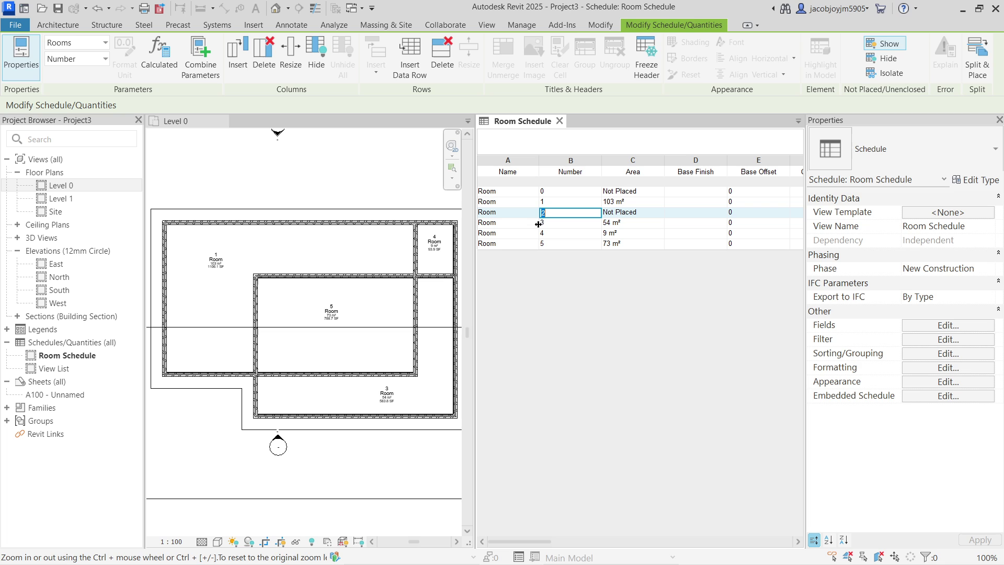
click(311, 242)
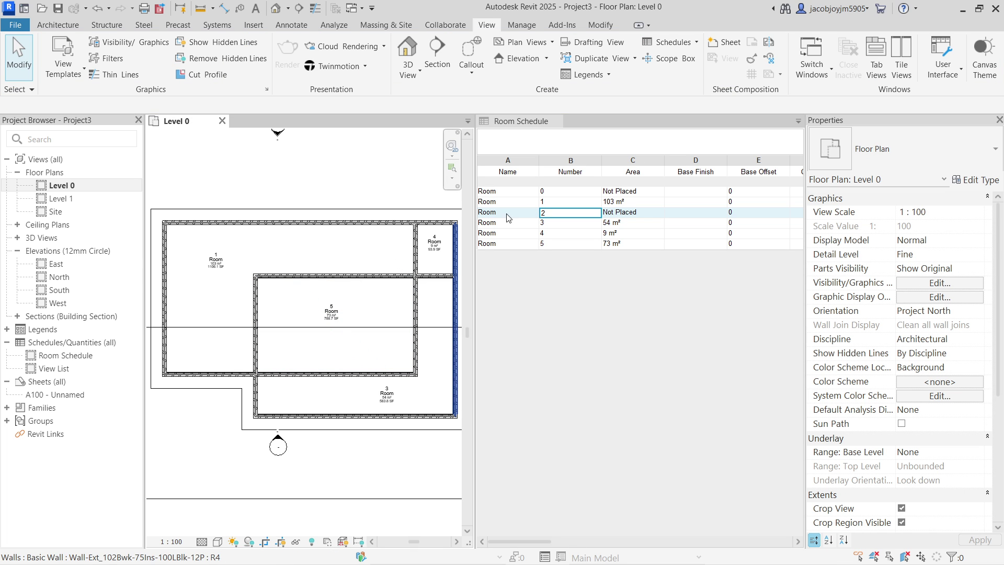
click(357, 338)
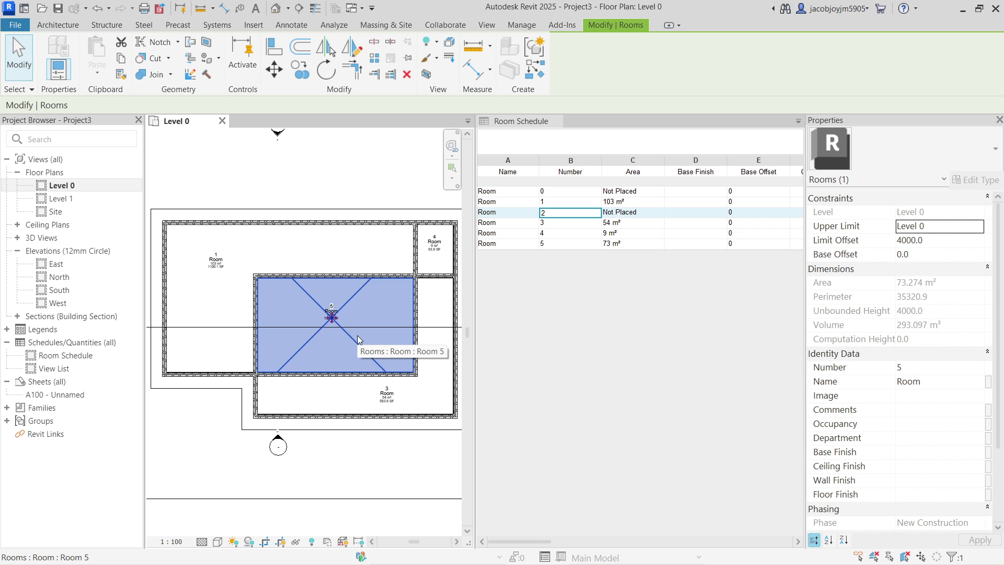
- Delete the unplaced room 0 from the Room Schedule, including any associated room tags
click(346, 187)
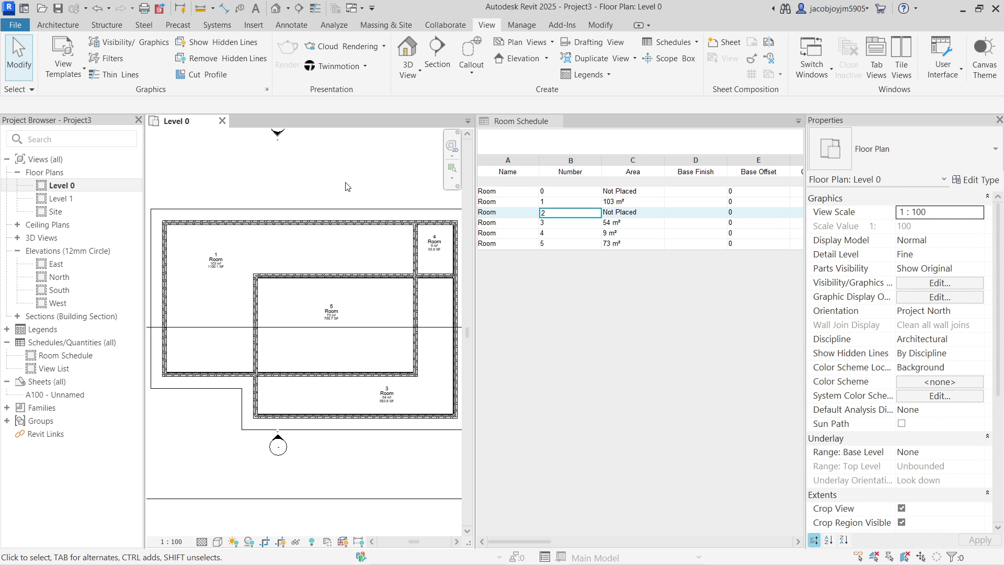
middle_drag(365, 283, 331, 268)
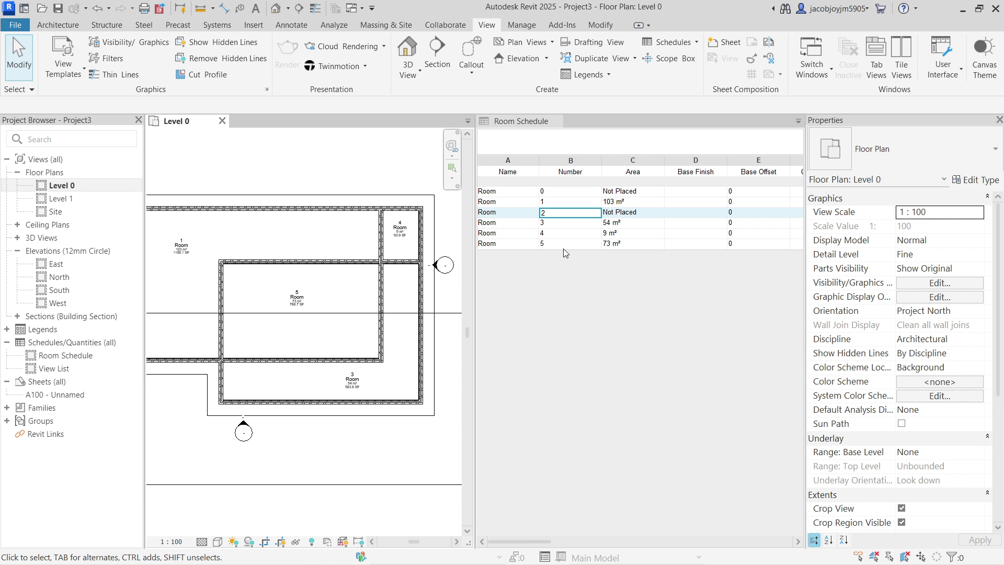
click(627, 215)
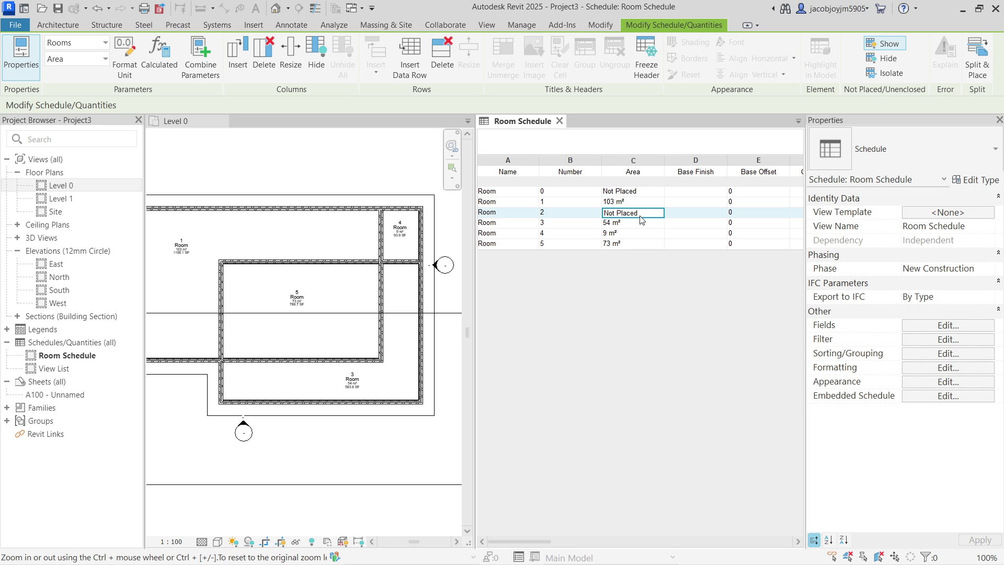
click(575, 193)
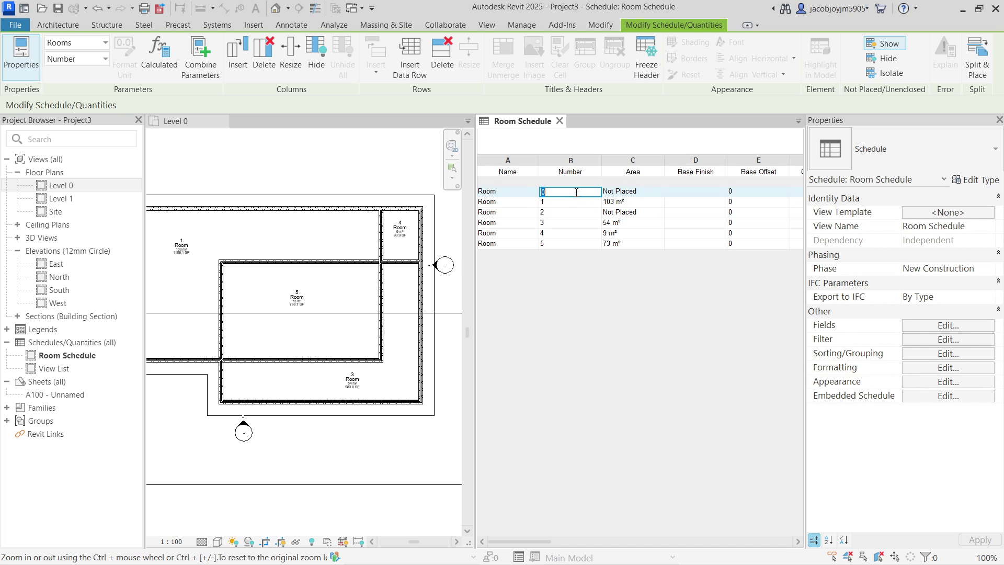
click(639, 193)
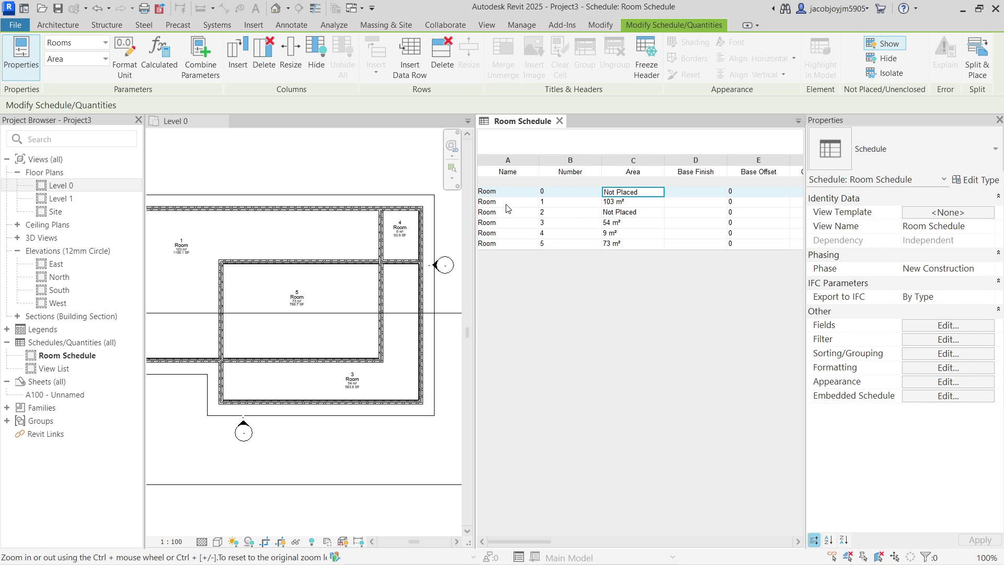
click(442, 55)
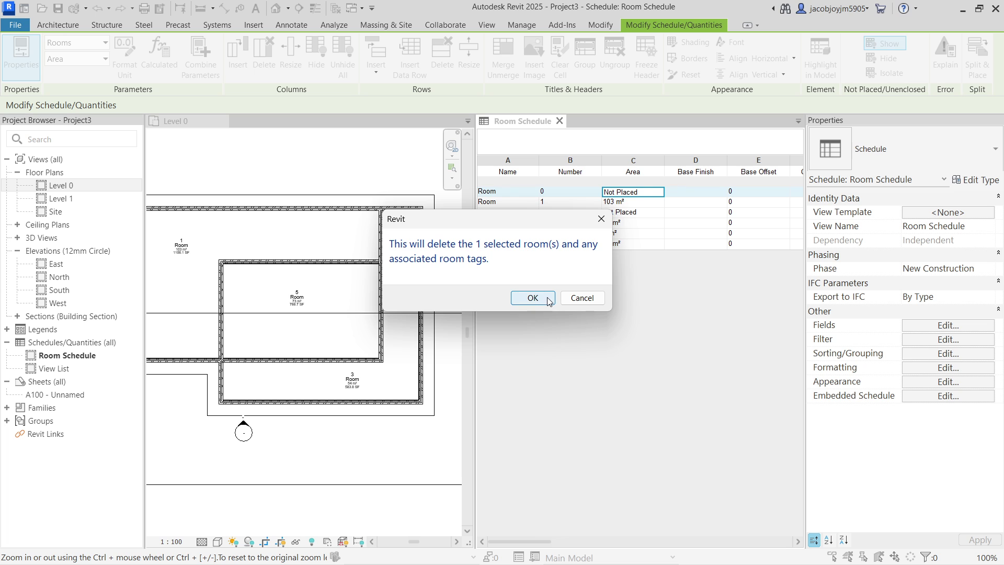
click(532, 298)
- Delete the unplaced room 2 from the Room Schedule, including any associated room tags
scroll(387, 273, down, 3)
scroll(236, 280, up, 2)
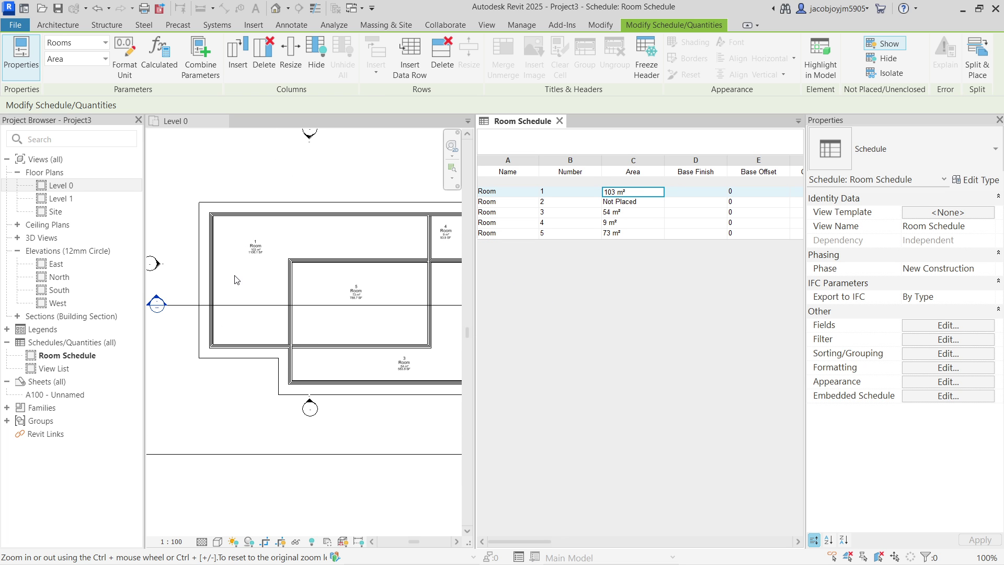
click(309, 280)
middle_drag(314, 300, 282, 293)
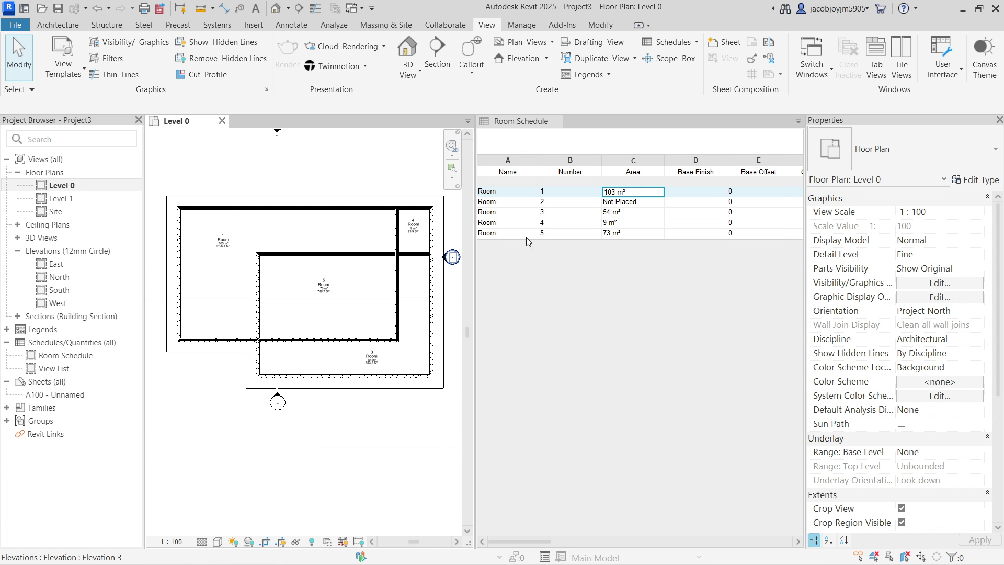
click(620, 203)
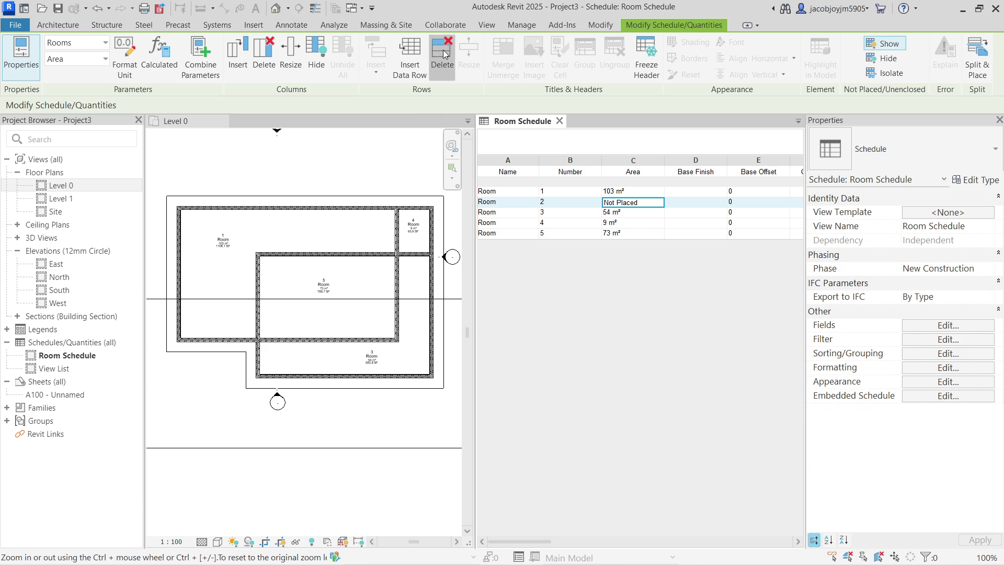
click(444, 55)
click(532, 297)
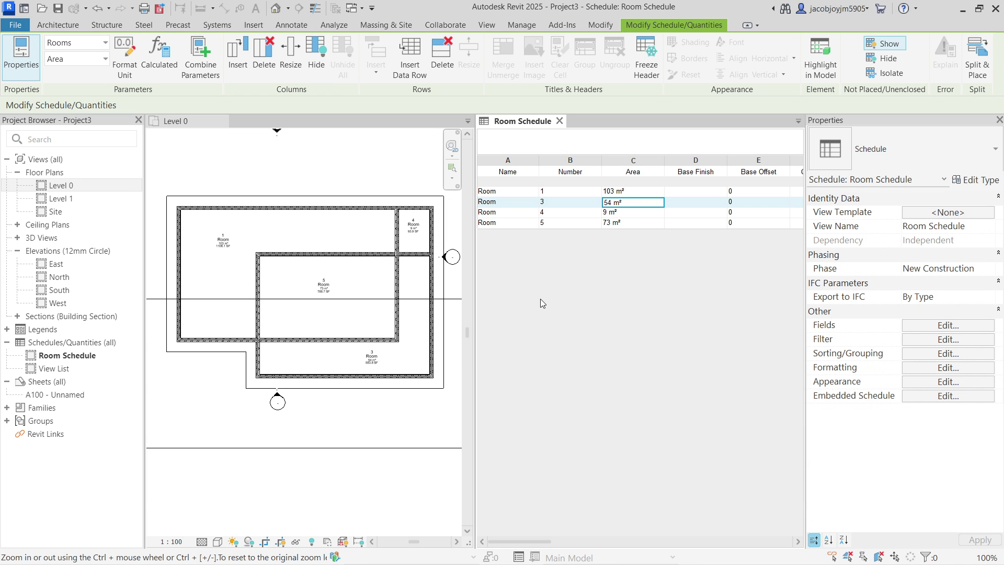
- Select the room 4 row in the schedule and examine the matching room in the Level 0 plan
click(270, 233)
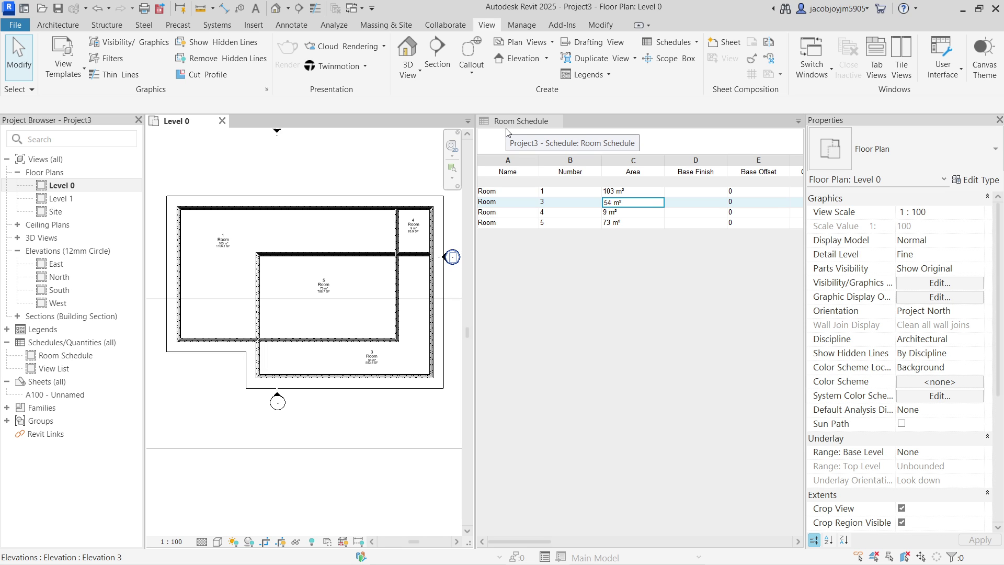
click(633, 212)
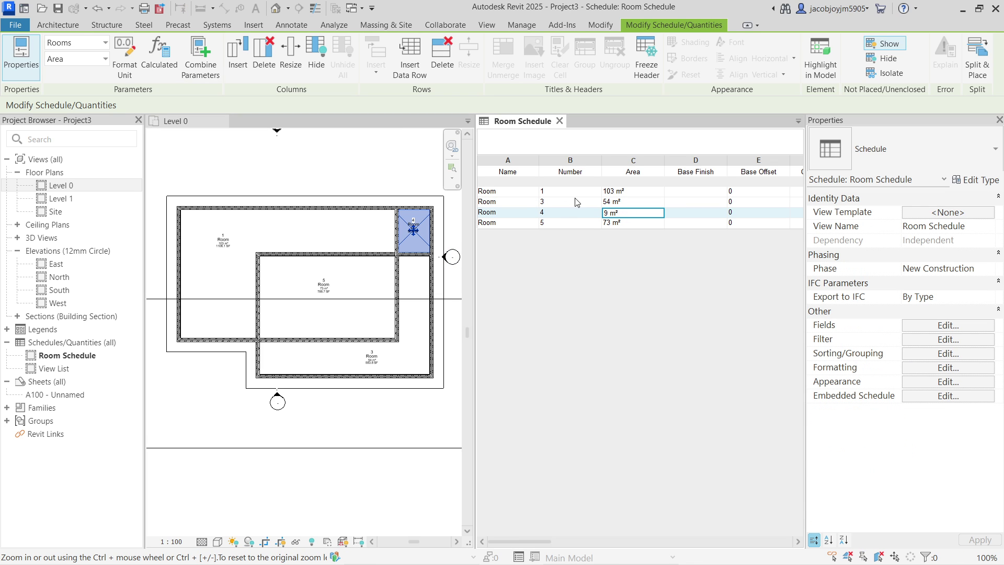
scroll(438, 231, up, 6)
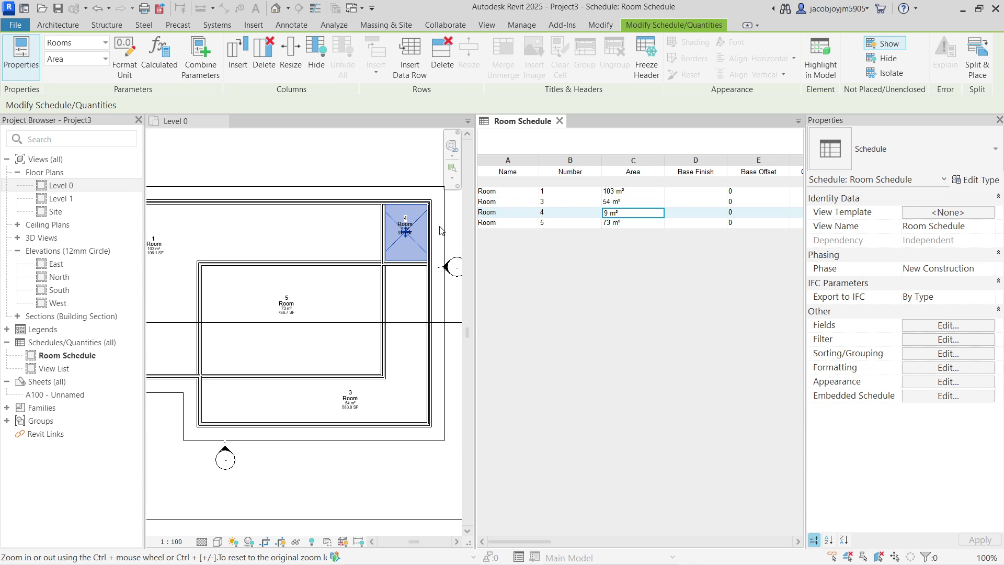
click(433, 230)
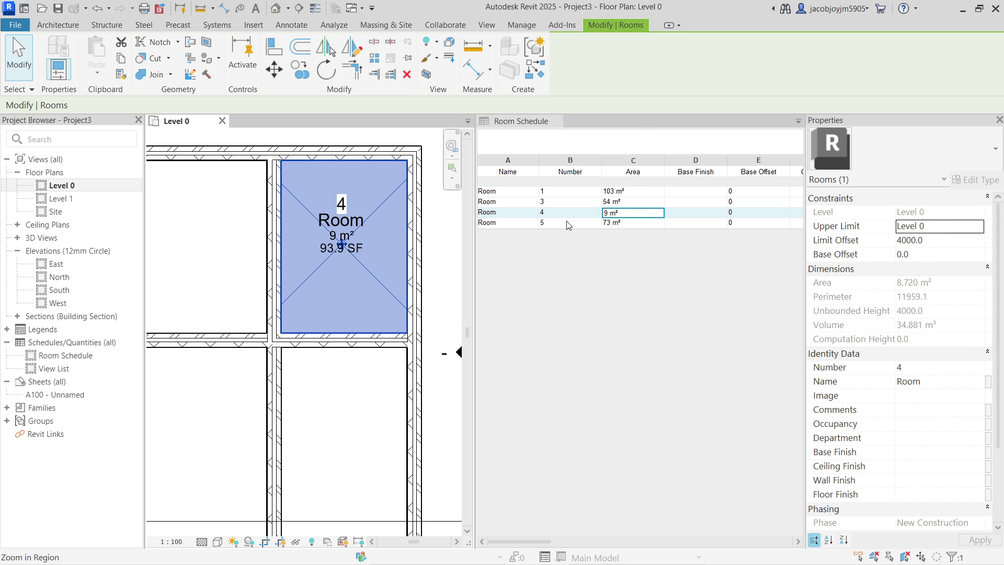
scroll(410, 220, down, 3)
scroll(410, 219, down, 3)
click(446, 230)
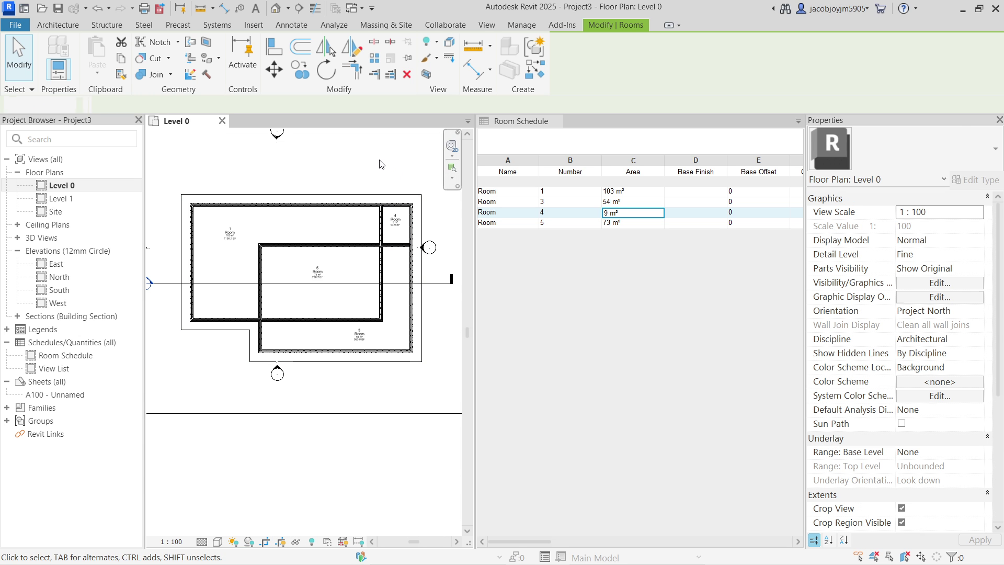
- Select the rows of rooms 5, 4, 3 and 1 in turn to locate each room in the plan
click(573, 223)
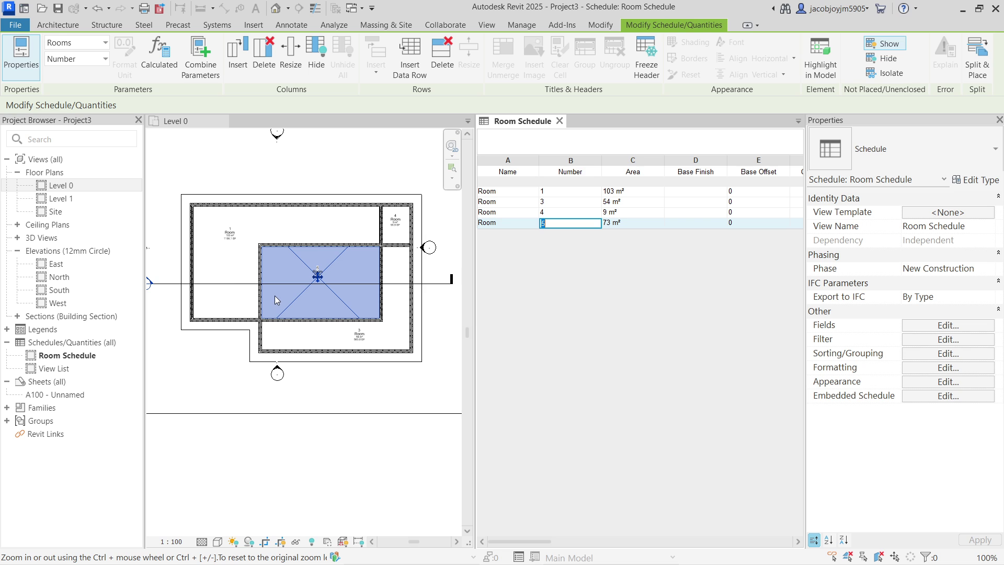
click(570, 211)
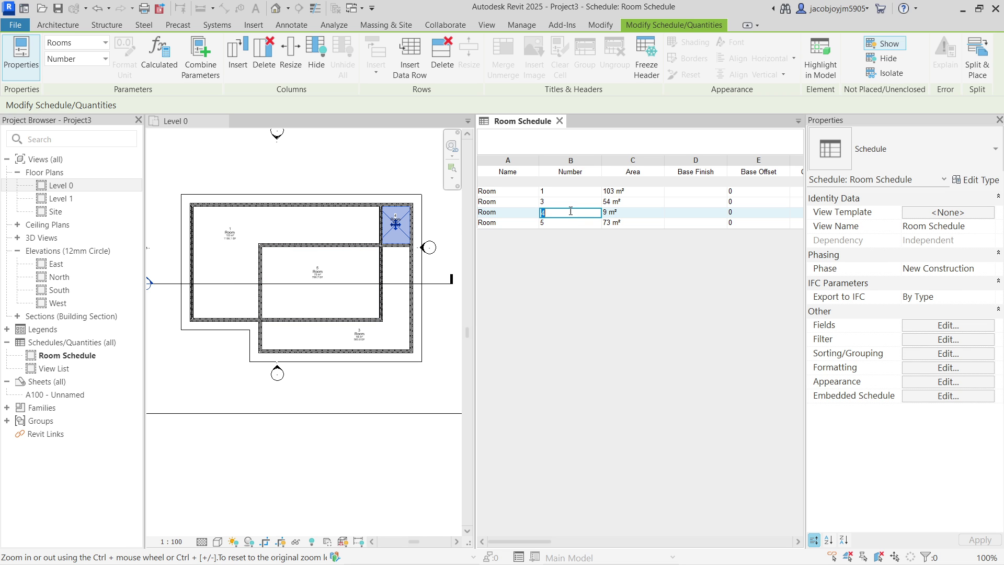
click(571, 202)
click(570, 191)
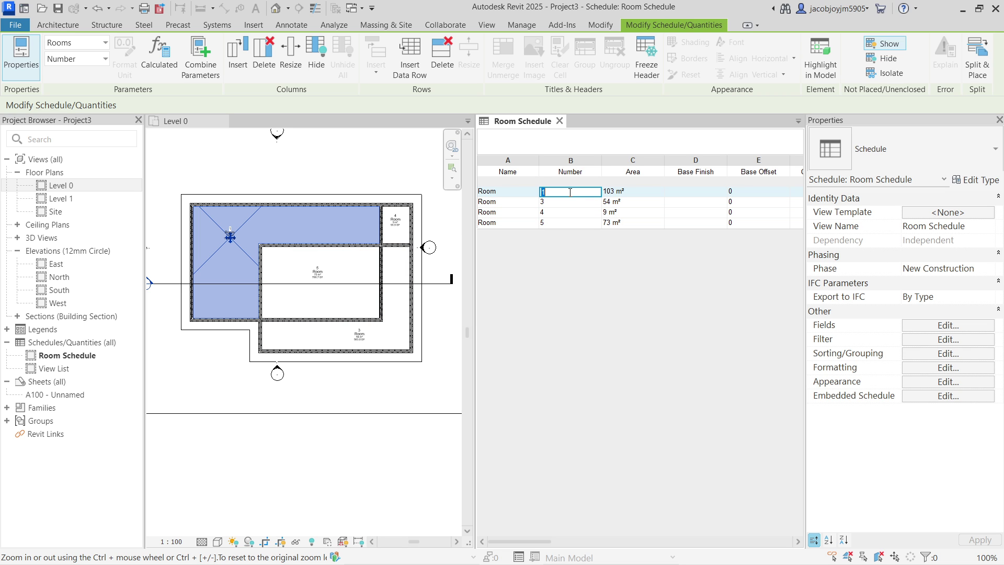
click(369, 173)
click(360, 171)
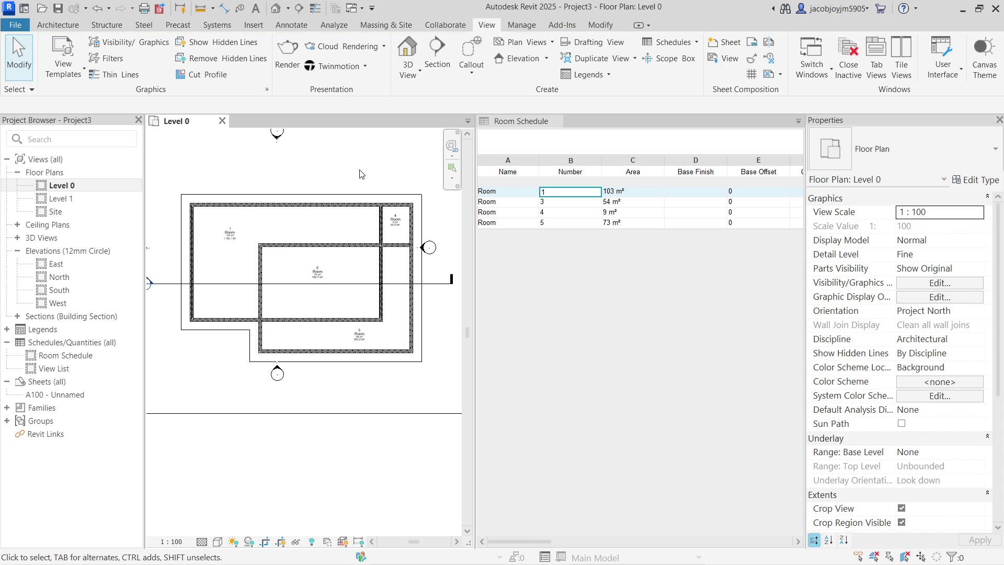
middle_drag(405, 225, 354, 219)
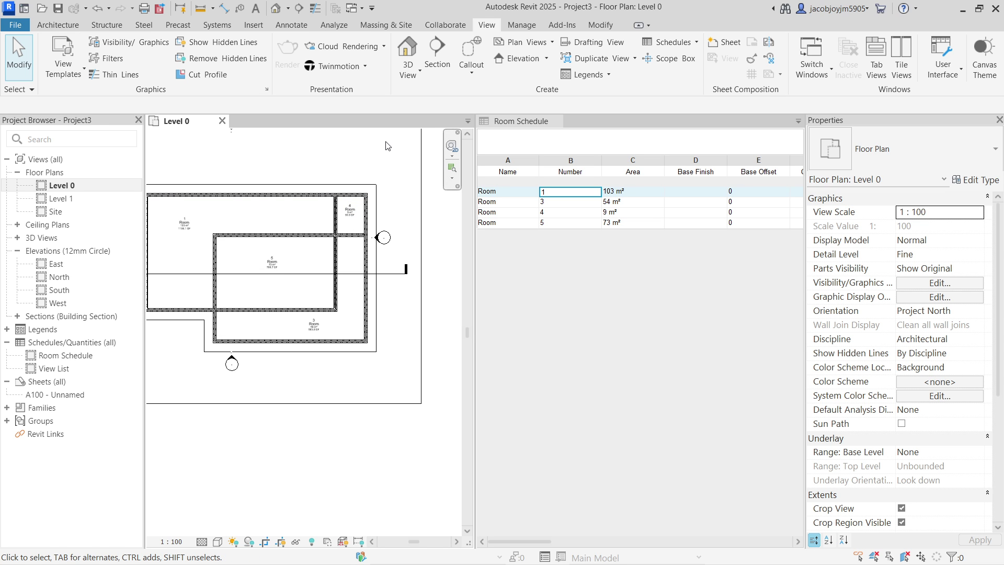
- Place a room in the open area outside the building, north of room 4 in the Level 0 plan
click(57, 24)
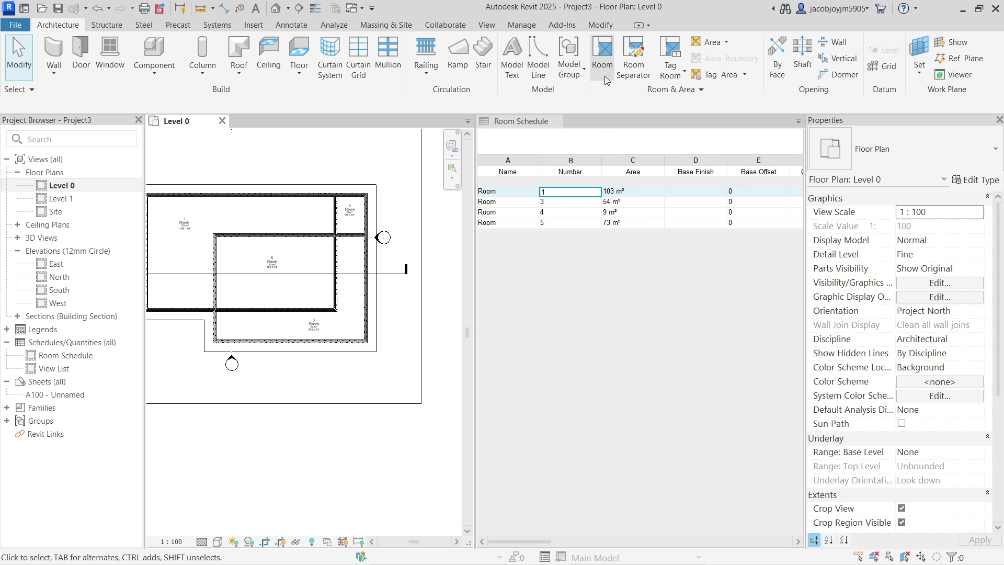
click(602, 57)
click(363, 158)
key(Escape)
key(Escape)
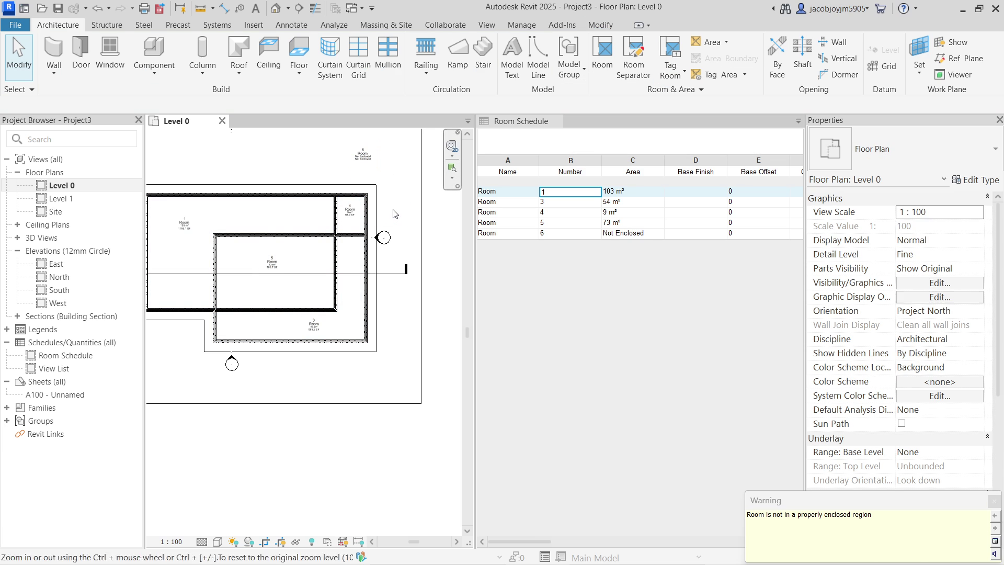
scroll(377, 173, up, 5)
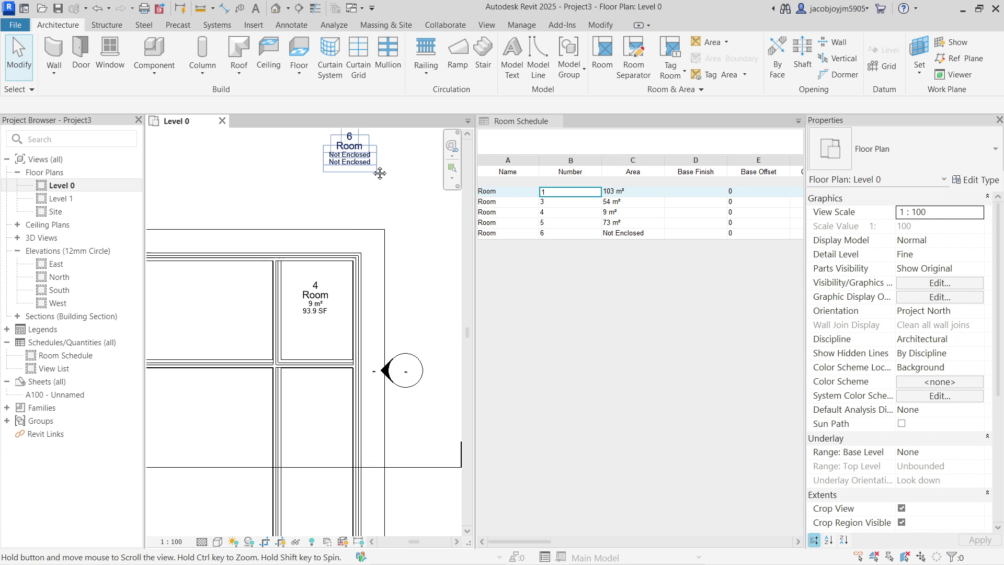
scroll(380, 232, up, 1)
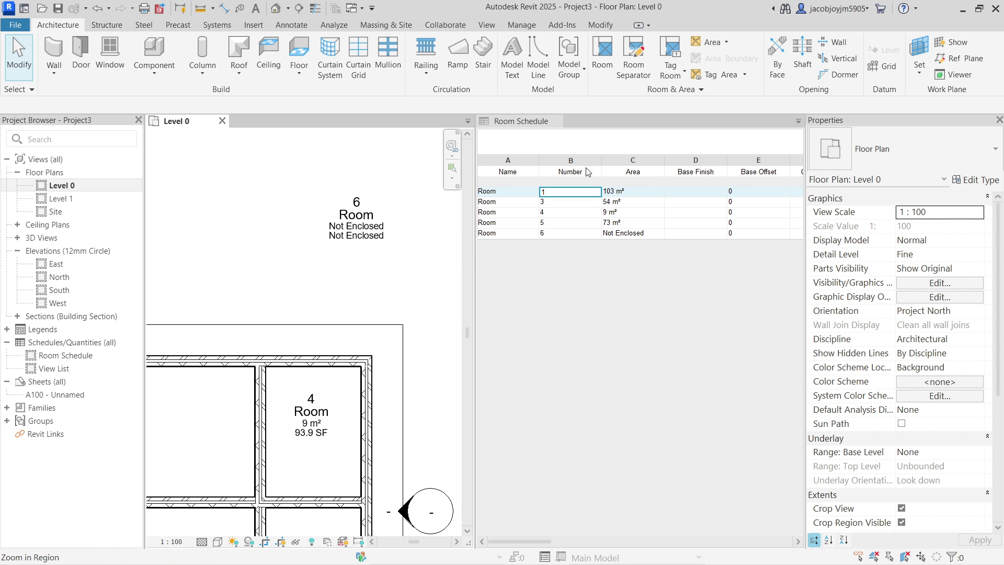
- Select the room 6 row in the schedule and compare its area entry with the room in the plan
click(628, 234)
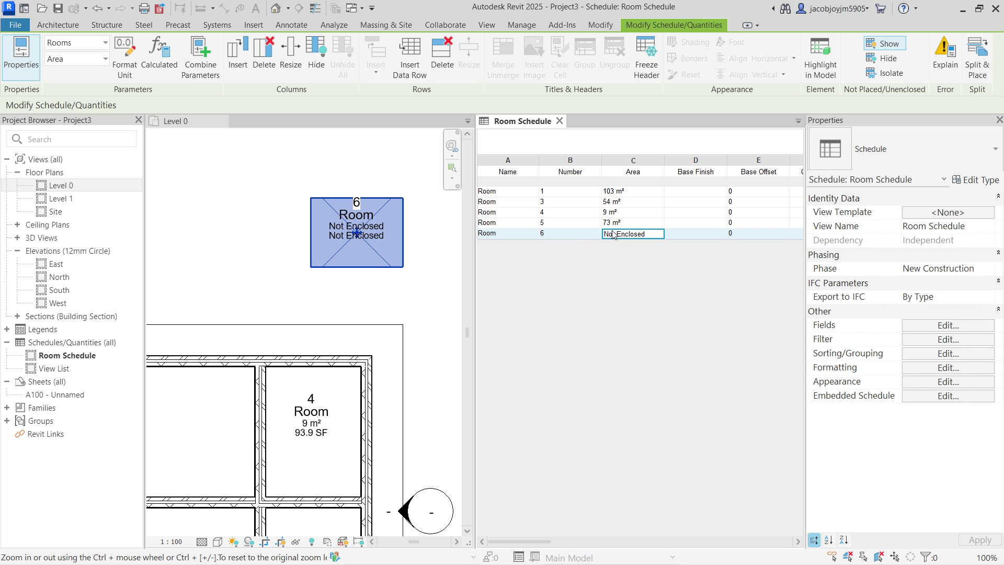
click(348, 166)
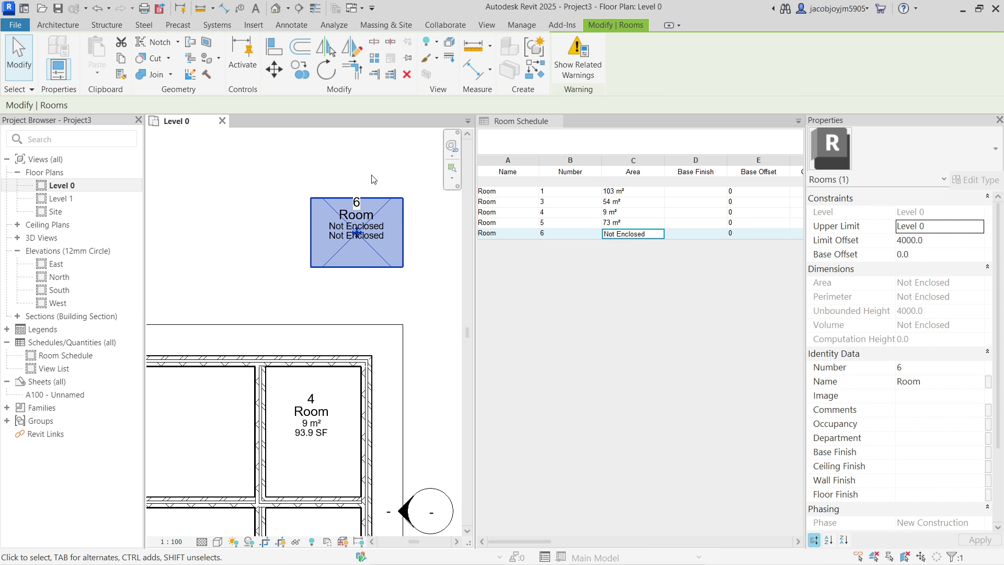
scroll(342, 152, down, 3)
click(390, 201)
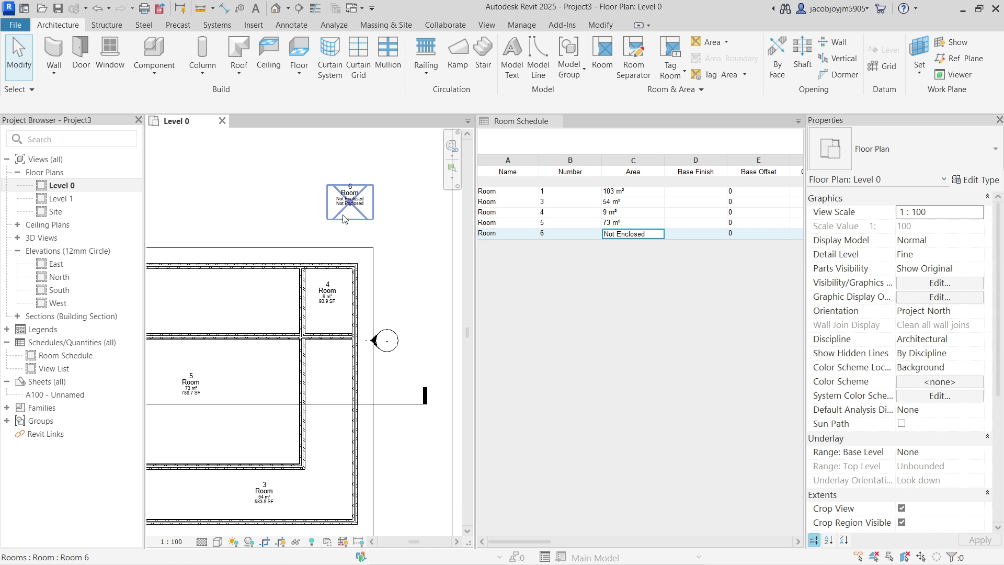
- Highlight room 6 in the model from its schedule row and look for further views that show it
click(679, 234)
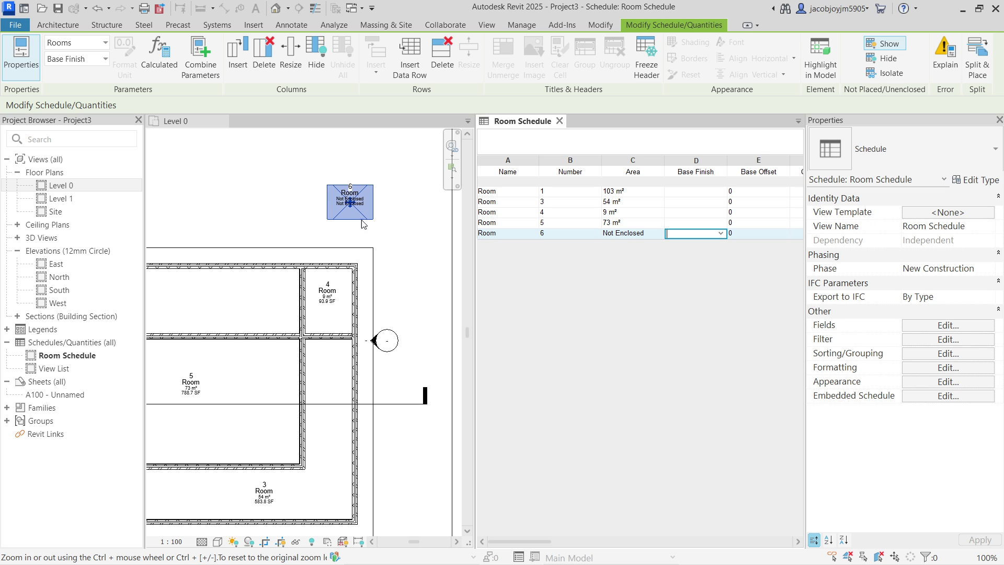
click(833, 54)
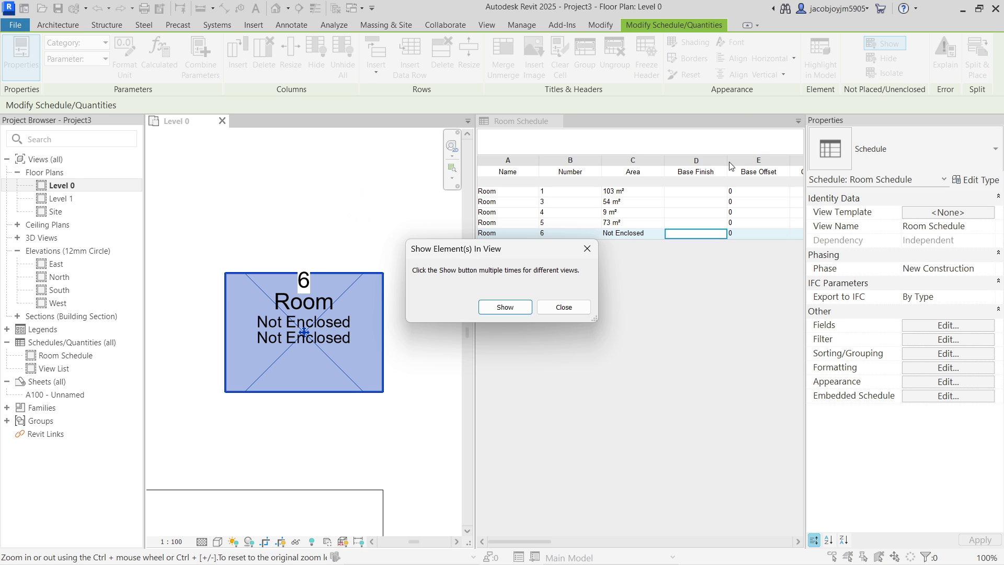
click(511, 310)
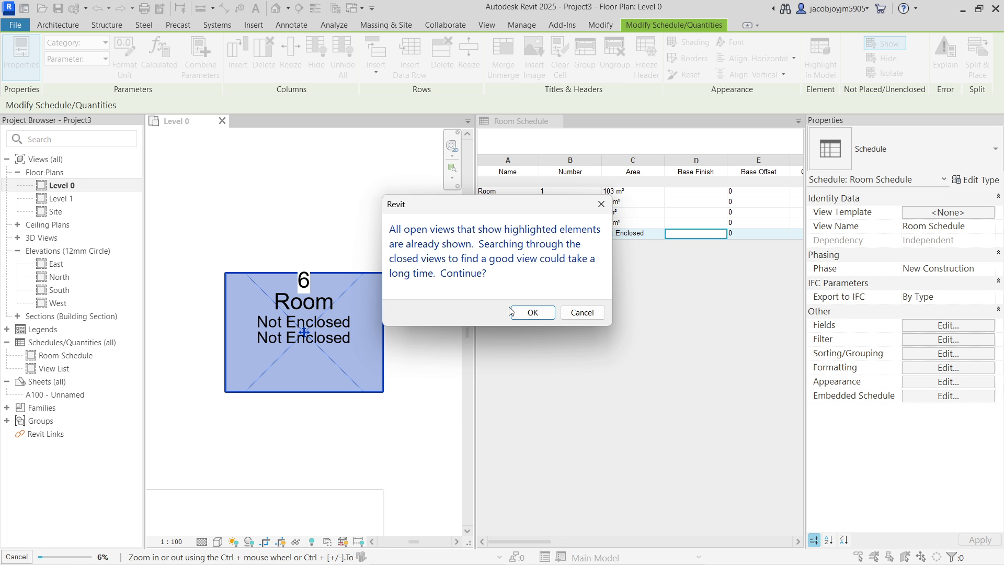
click(573, 312)
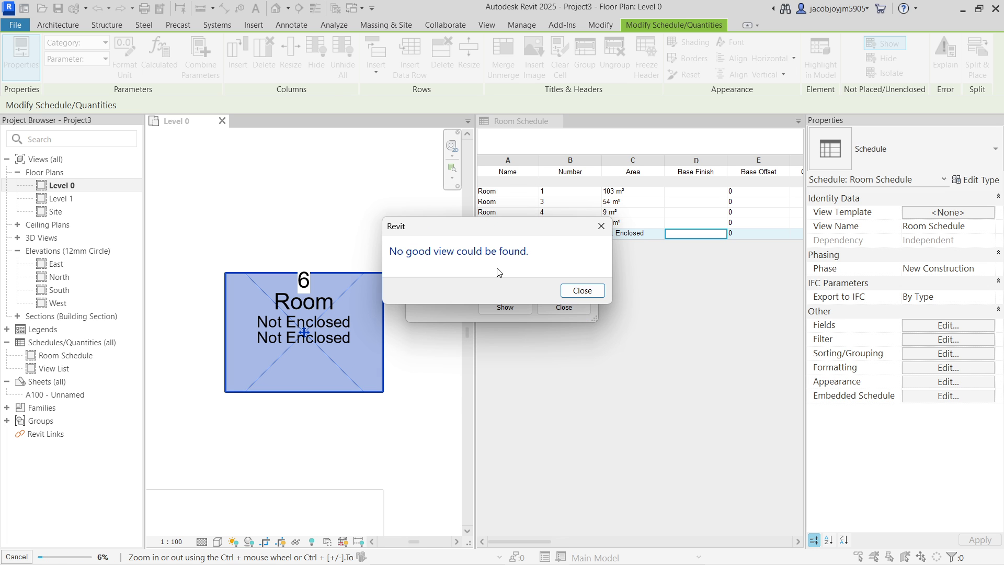
click(582, 290)
click(564, 307)
click(354, 242)
- Delete room 6 and its tag from the Level 0 plan, and select its area cell in the schedule
scroll(354, 241, down, 3)
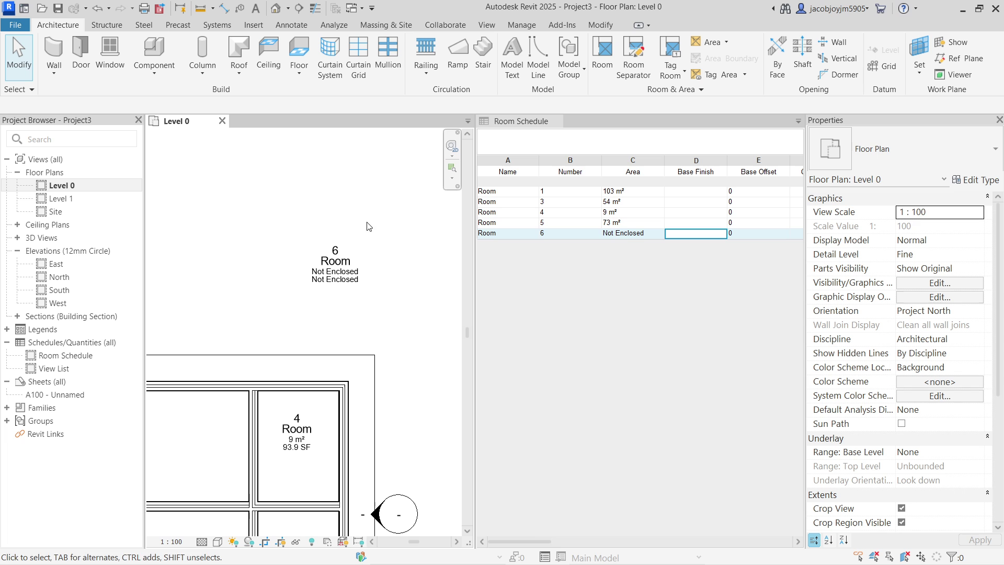
scroll(387, 245, down, 1)
drag(279, 201, 400, 303)
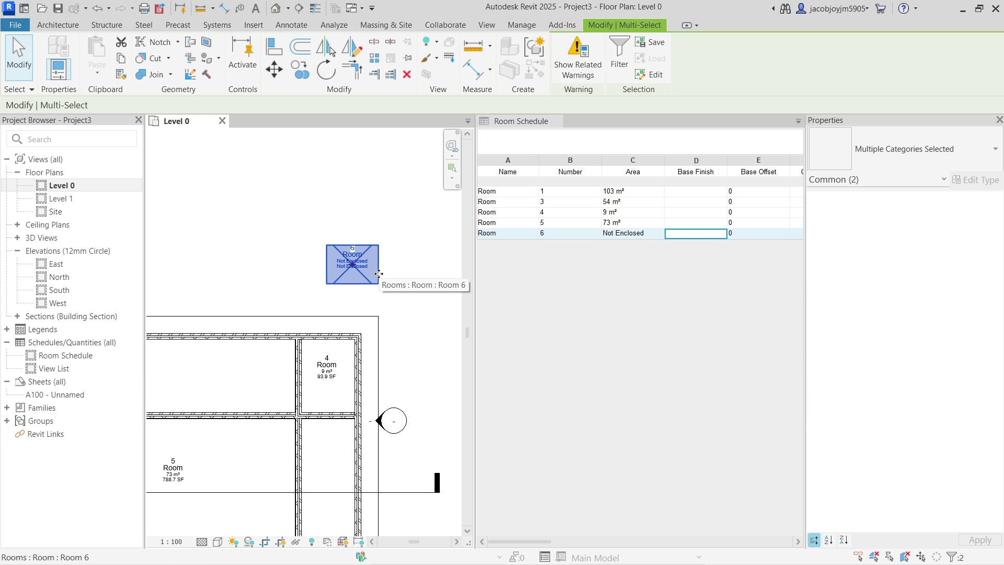
key(Delete)
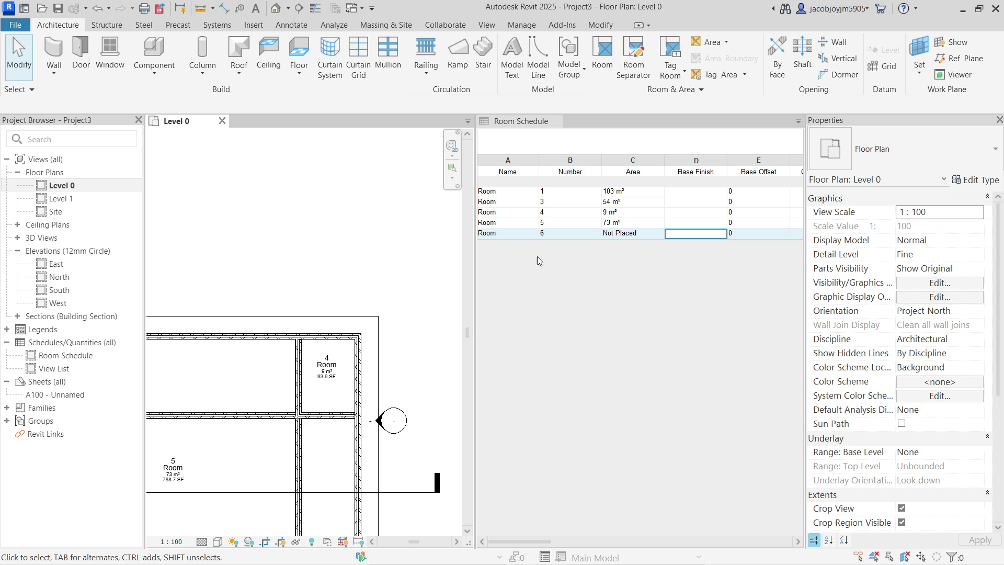
click(645, 232)
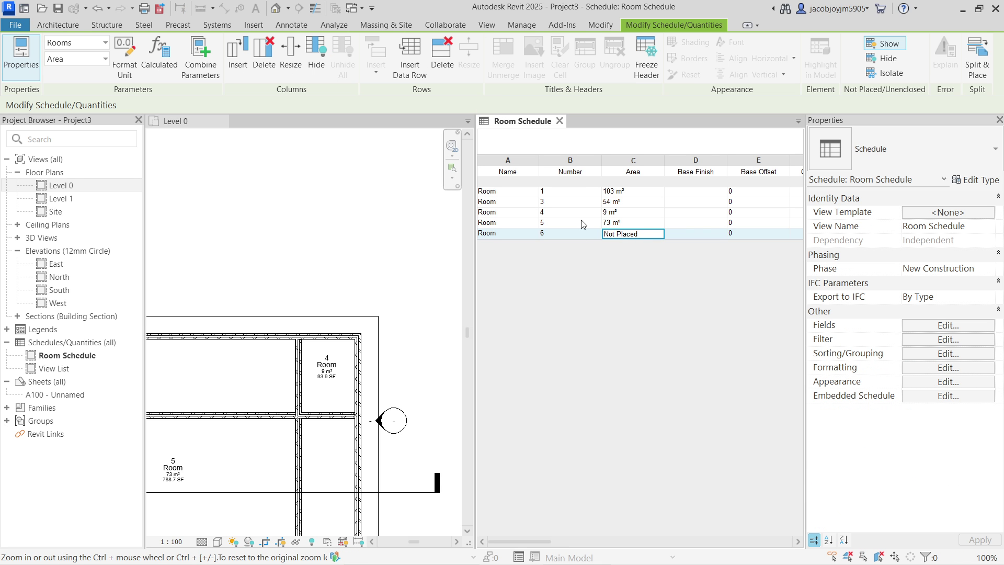
- Delete the unplaced room 6 row from the Room Schedule
click(438, 66)
click(547, 298)
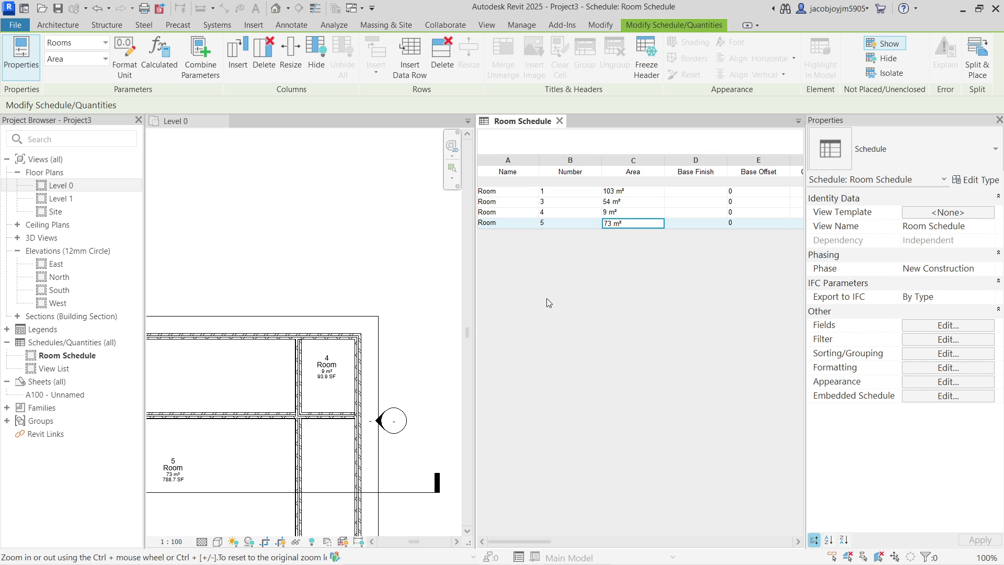
- Trim the north exterior wall back to the wall west of room 4, leaving room 4 open on its north side
scroll(374, 328, down, 5)
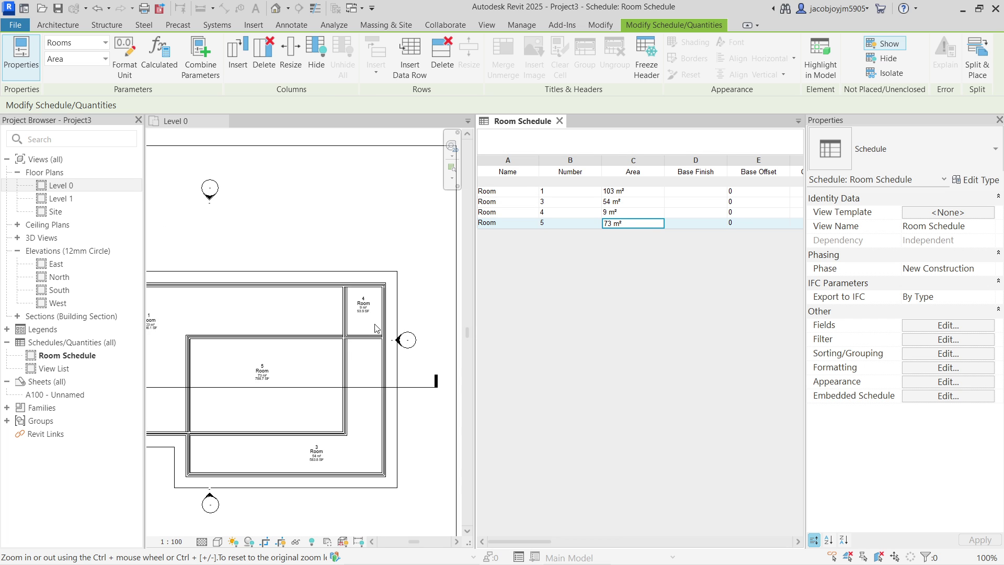
scroll(375, 328, up, 2)
click(372, 309)
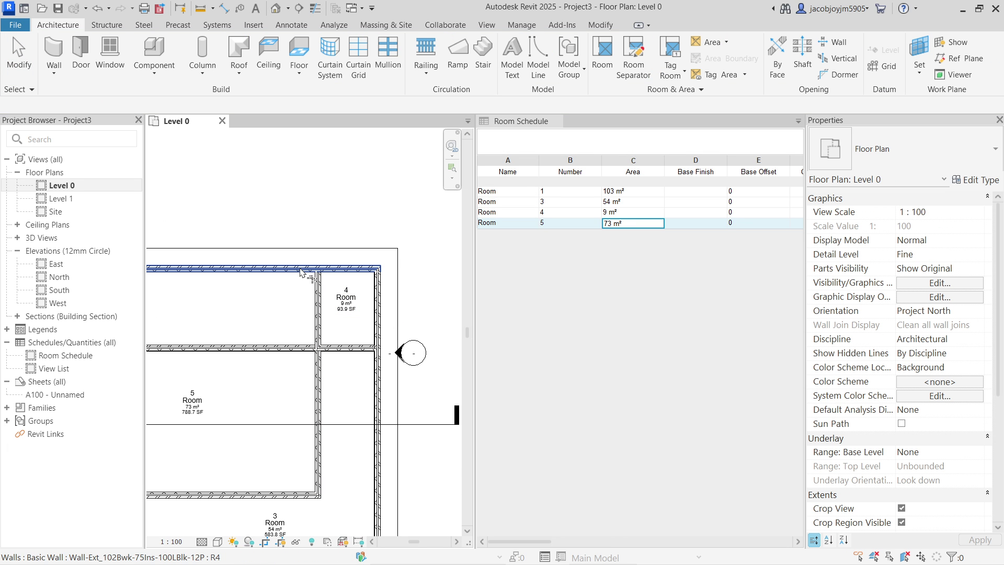
click(301, 272)
click(317, 287)
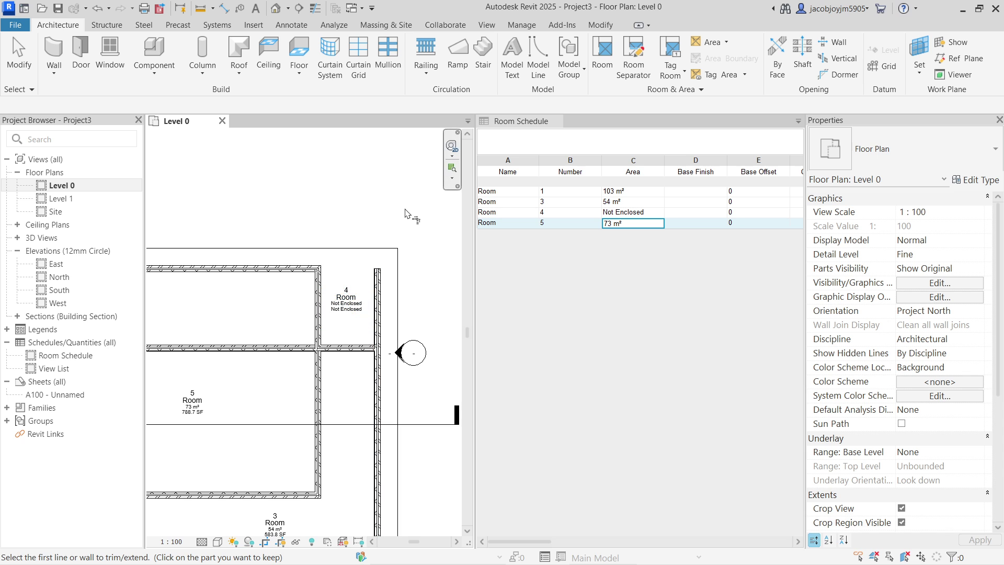
key(Escape)
- Select room 4 in the Level 0 plan and check its area in the properties and the schedule
scroll(356, 317, up, 2)
click(355, 321)
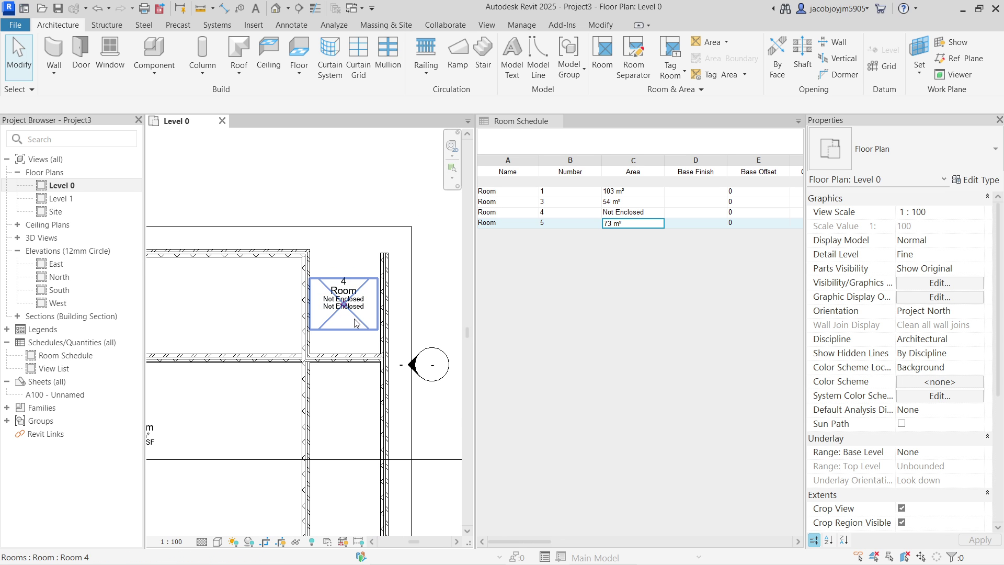
click(355, 322)
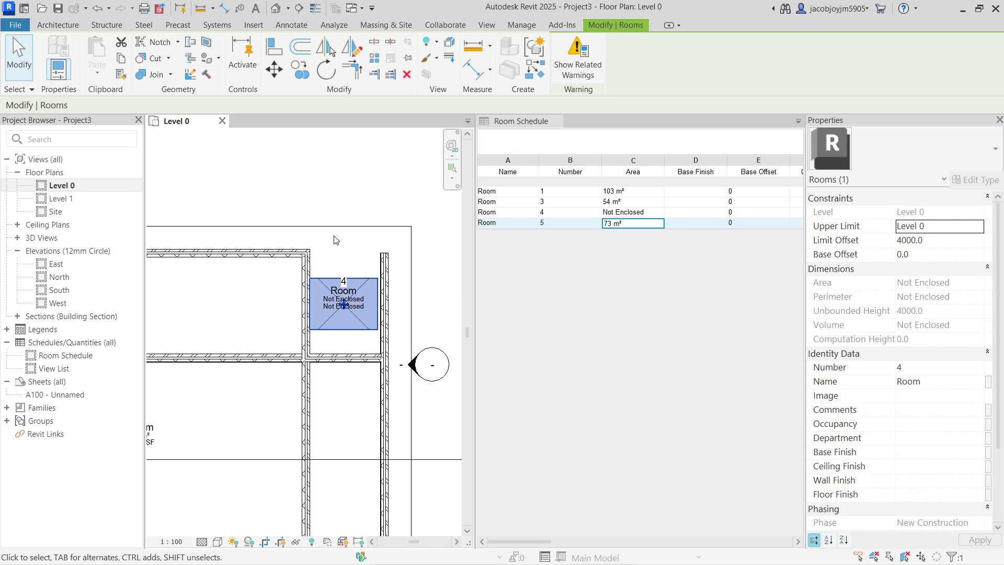
click(331, 185)
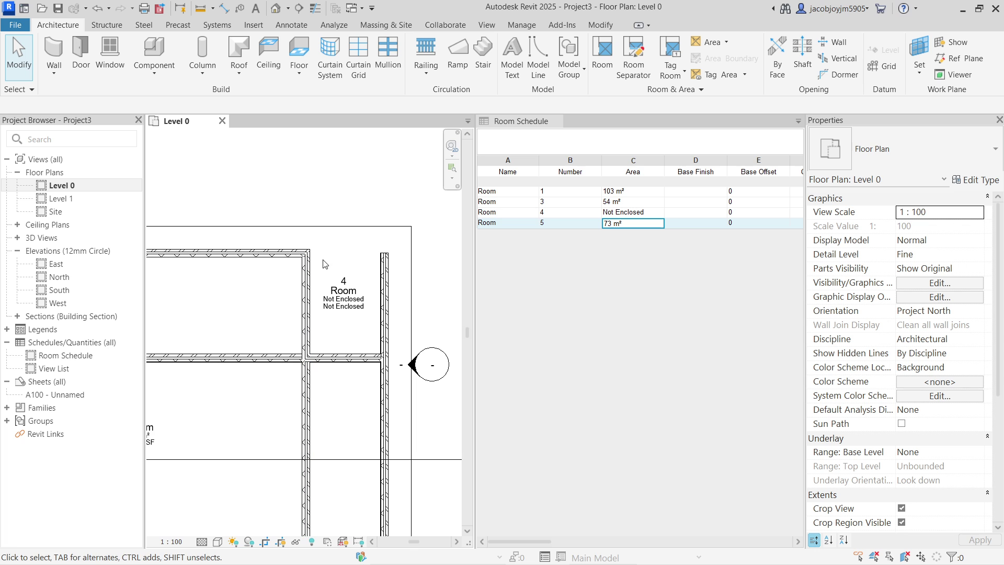
- Draw a room separation line across room 4's open north side and extend the east wall's north end up to it
click(634, 67)
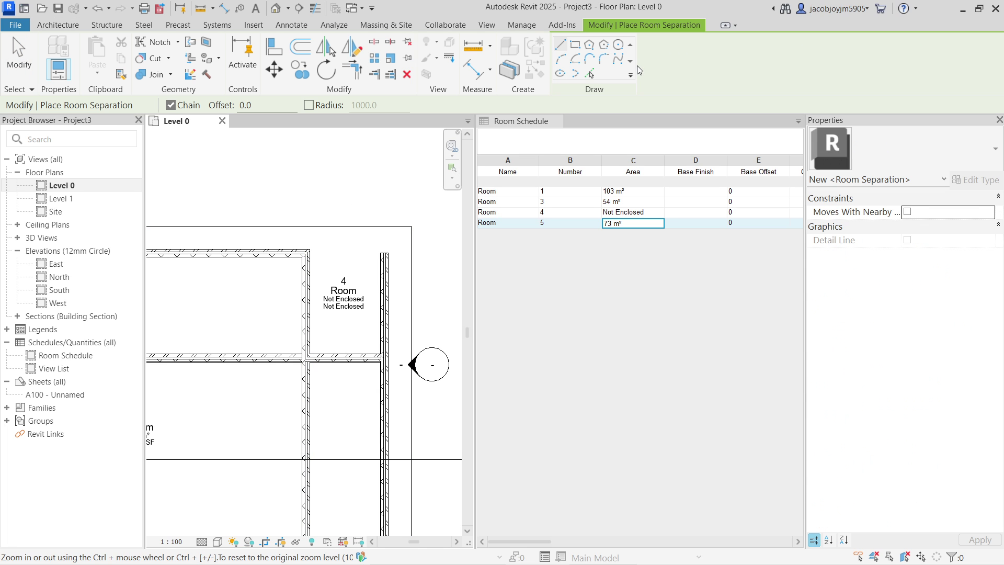
scroll(319, 236, up, 2)
click(305, 253)
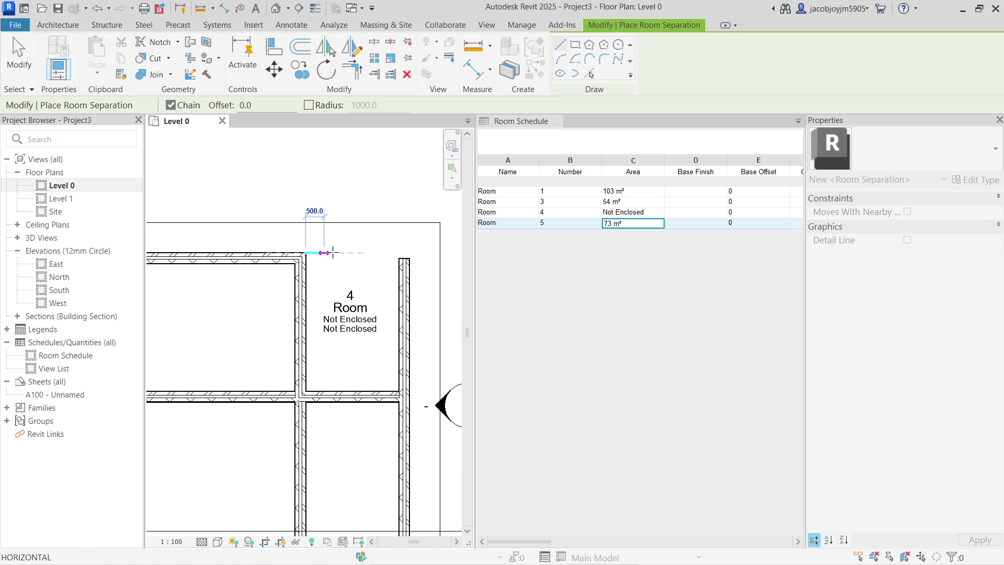
click(409, 257)
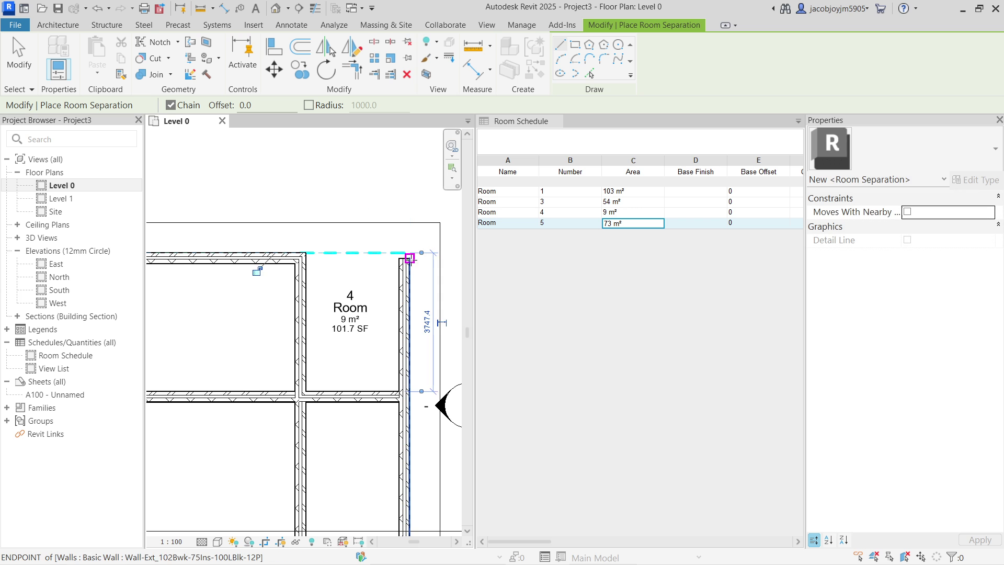
key(Escape)
key(Escape)
click(405, 266)
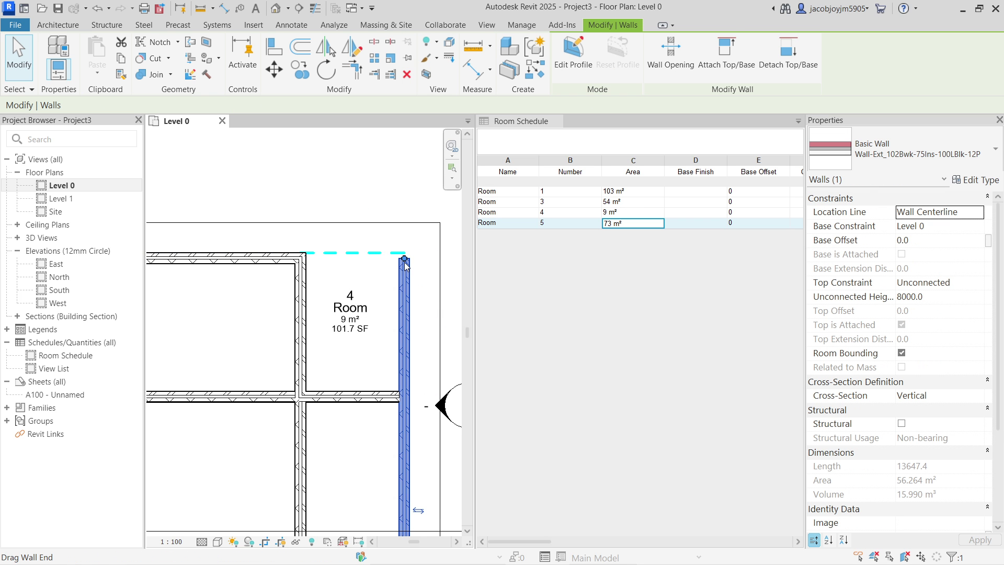
key(Escape)
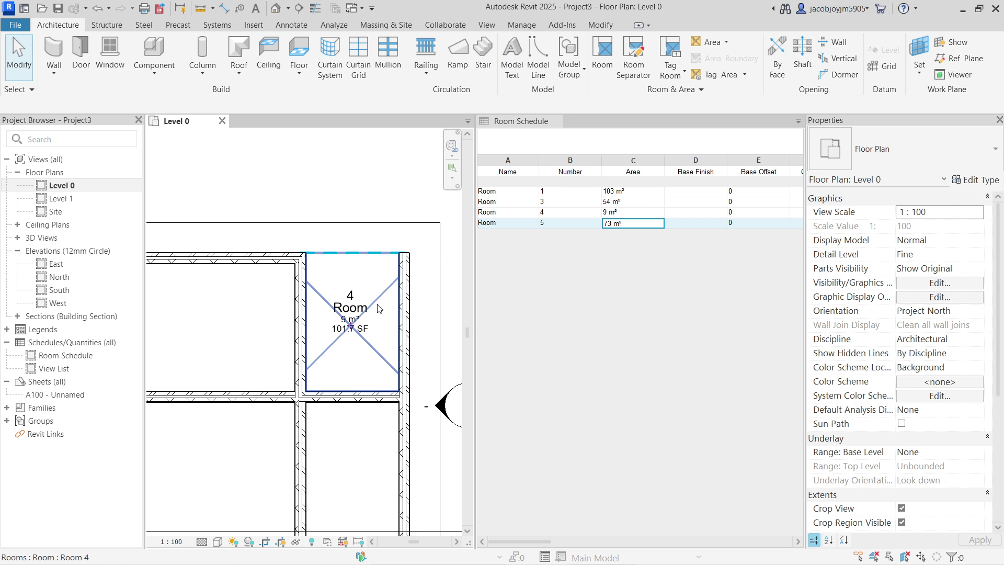
- Inspect room 4's extent and area, and the room separation line that closes its north side
click(373, 339)
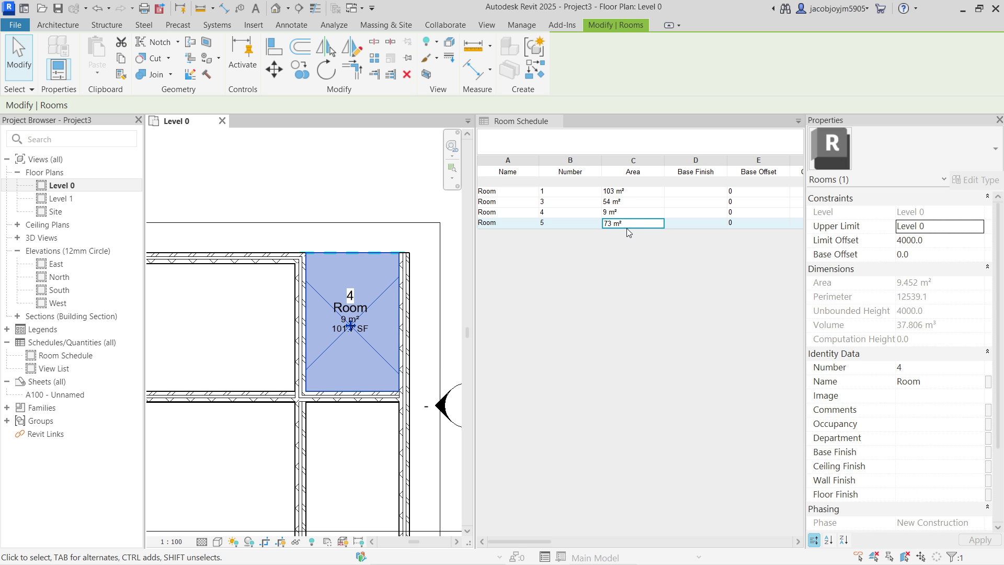
click(358, 200)
click(369, 252)
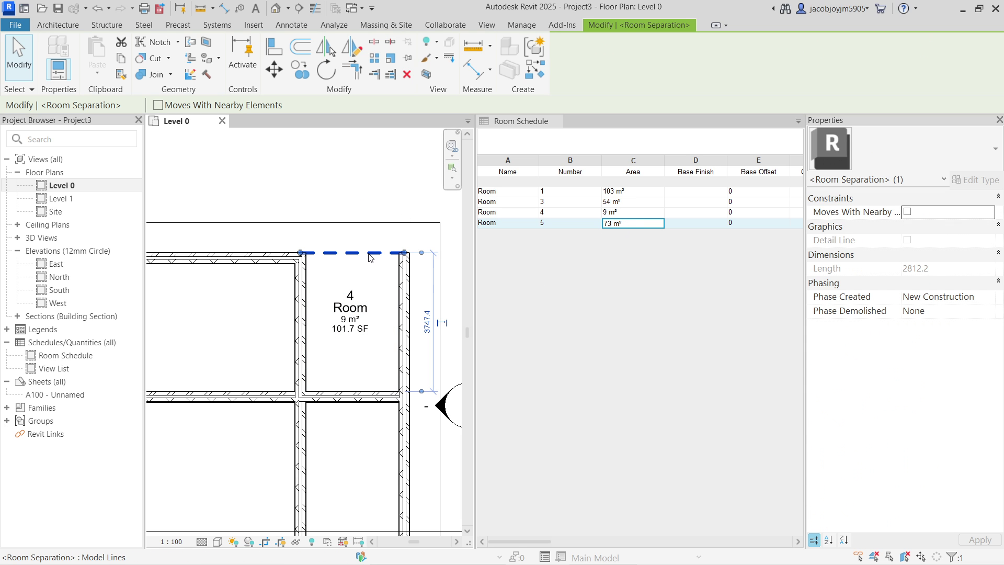
scroll(368, 252, down, 2)
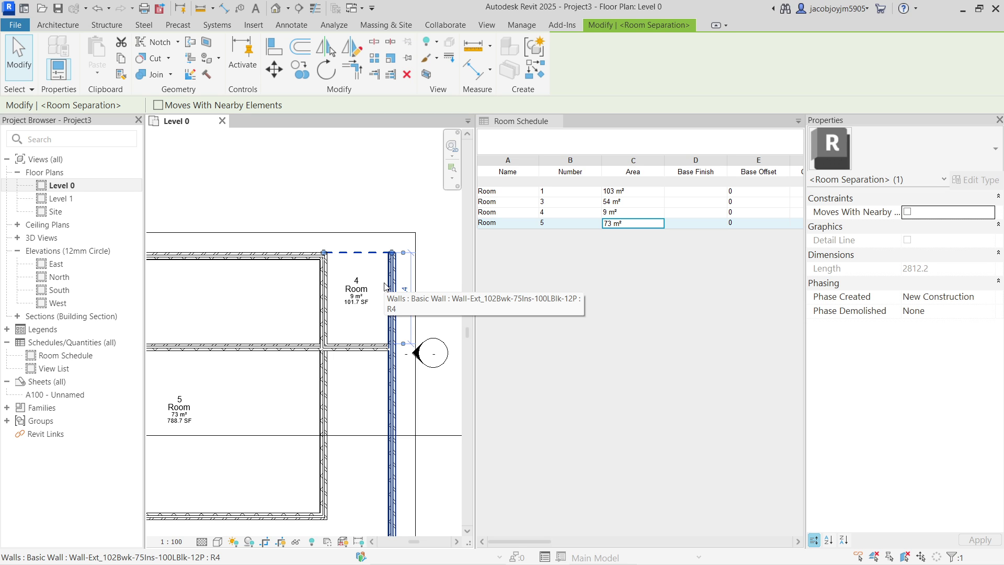
click(389, 206)
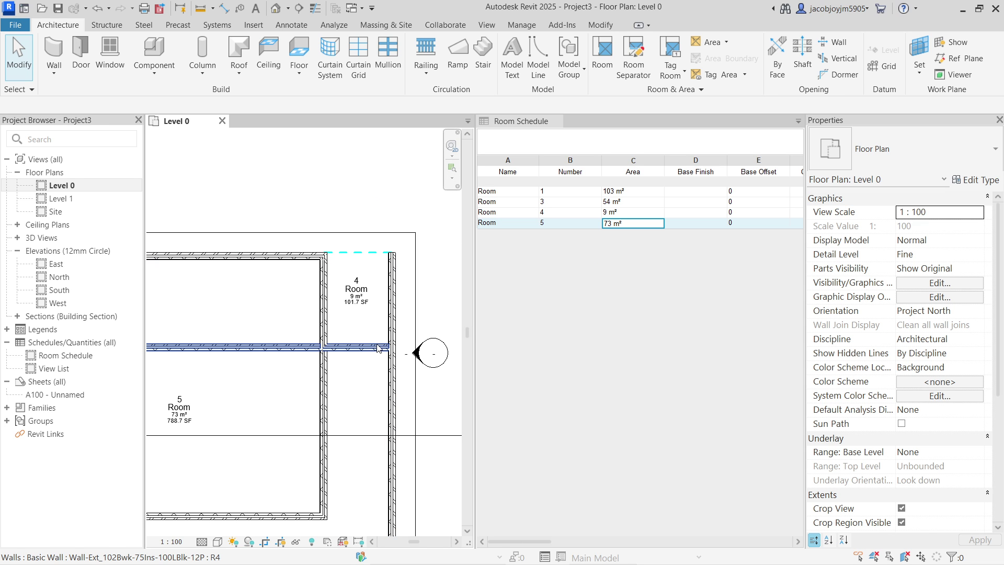
- Split the wall west of room 4 at the crossing horizontal wall and extend the two pieces to that wall
click(322, 309)
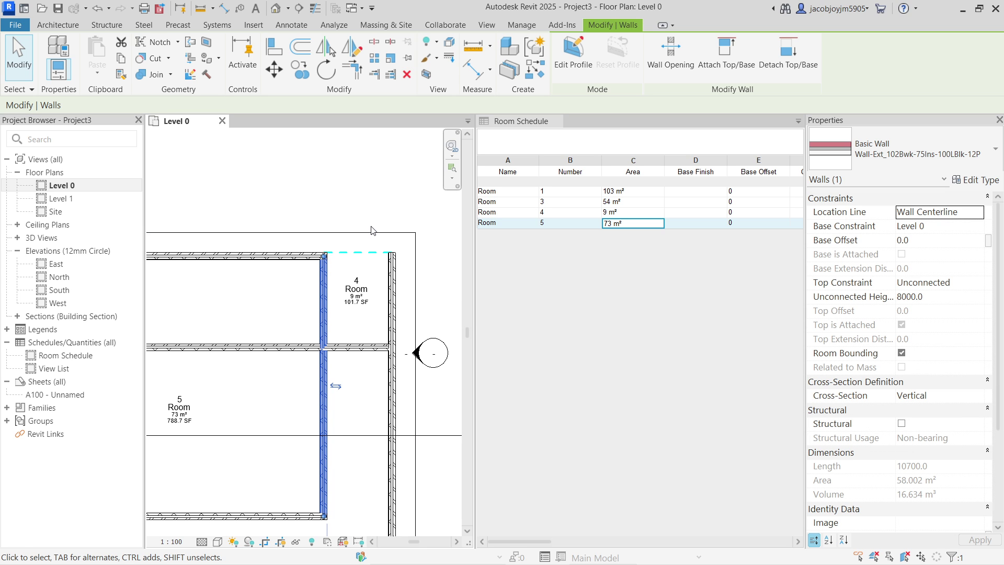
scroll(372, 230, down, 4)
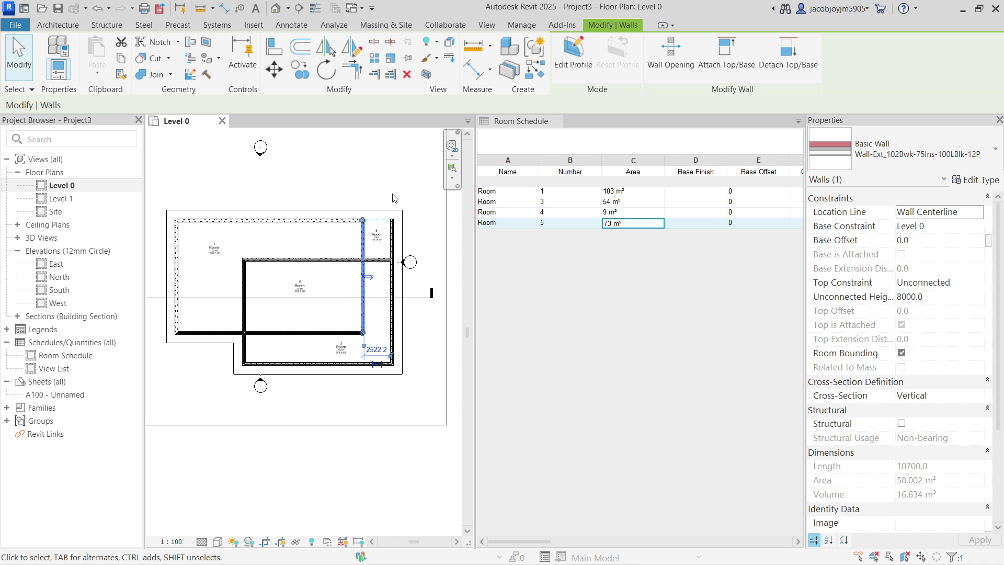
scroll(359, 248, up, 2)
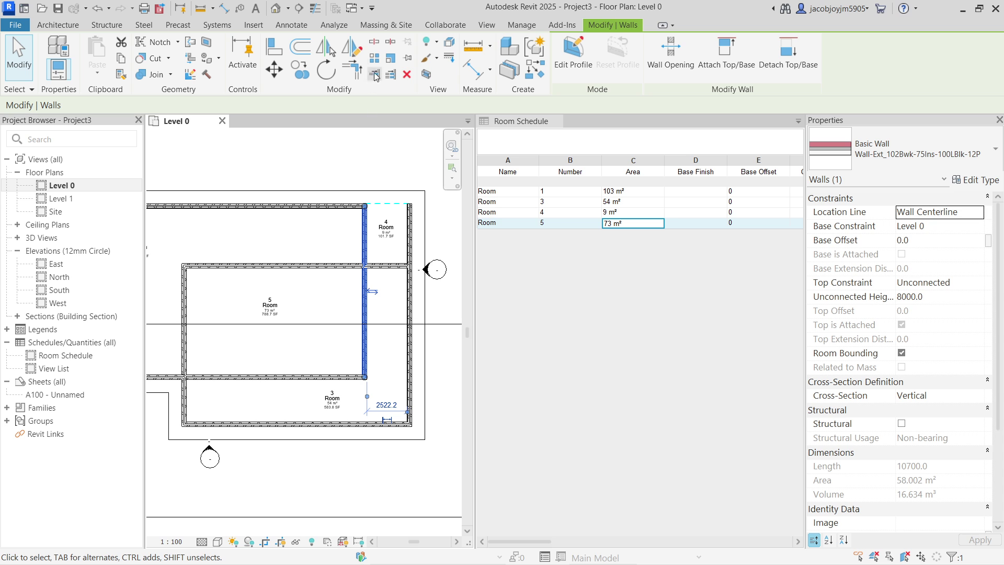
click(375, 45)
scroll(373, 246, up, 2)
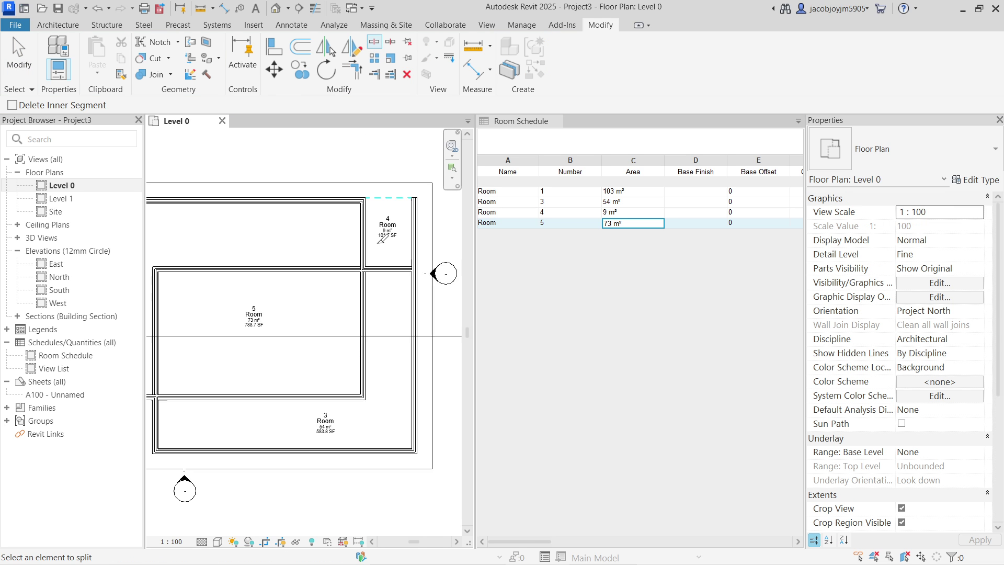
click(360, 273)
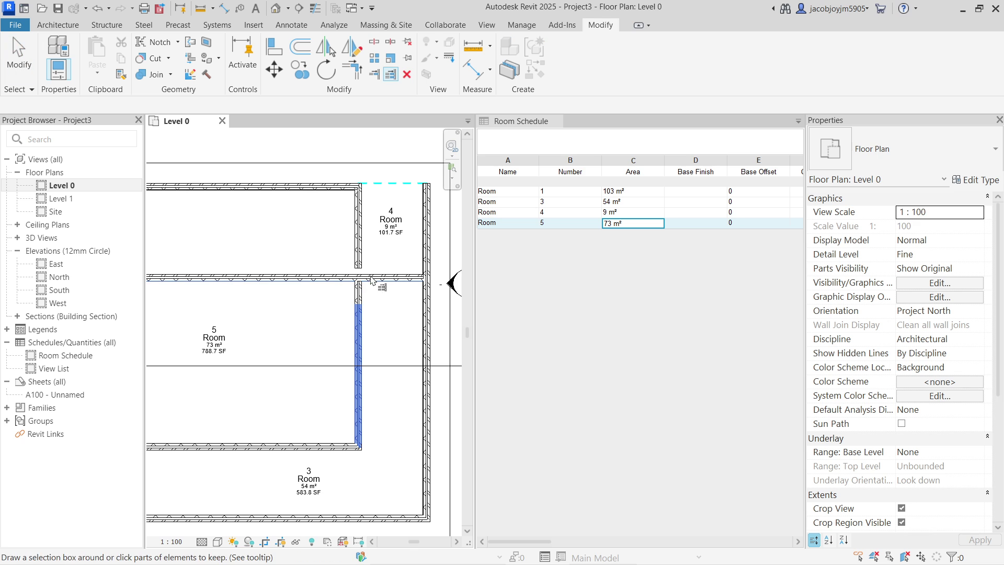
key(Escape)
- Turn off Room Bounding for the wall segment between rooms 1 and 4 and accept the redundant room warning
click(361, 244)
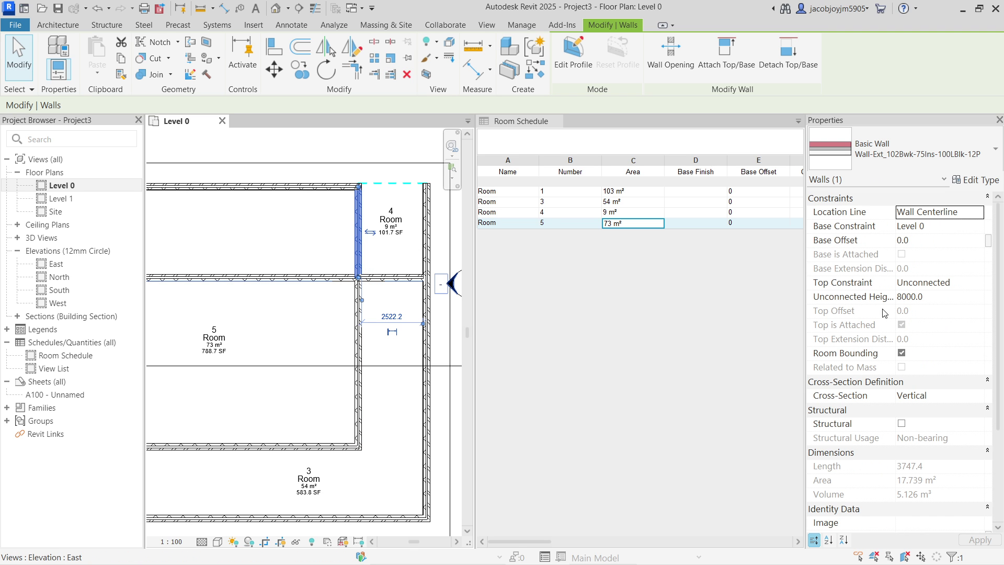
click(902, 353)
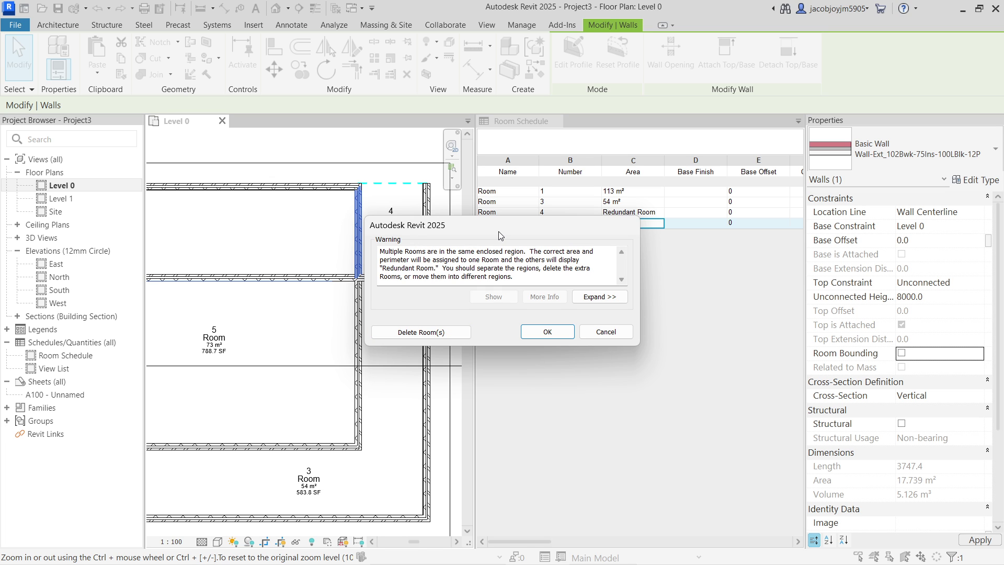
click(547, 331)
scroll(403, 258, down, 5)
key(Escape)
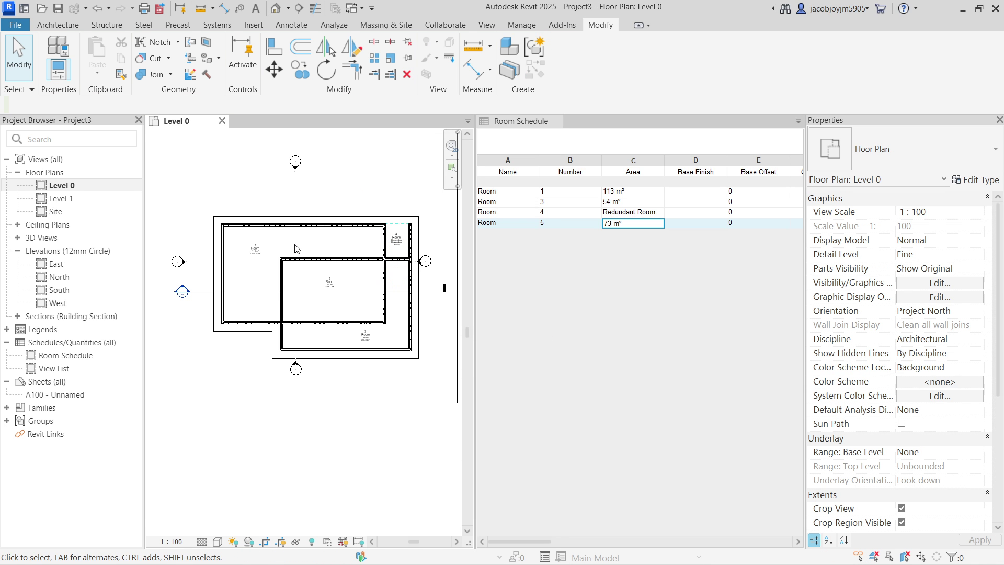
- Select room 1 and examine how far its area extends towards room 4
click(261, 256)
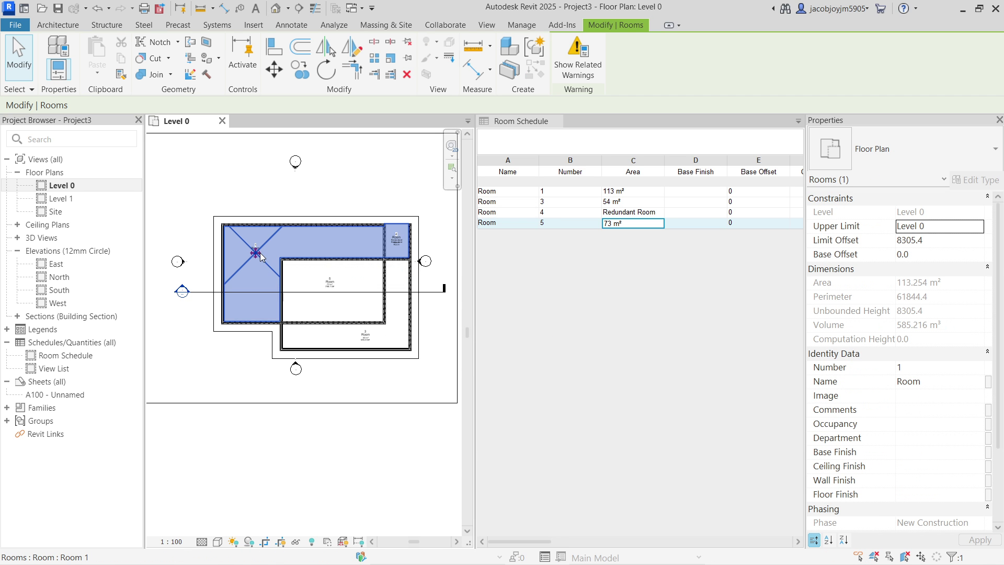
scroll(313, 249, up, 4)
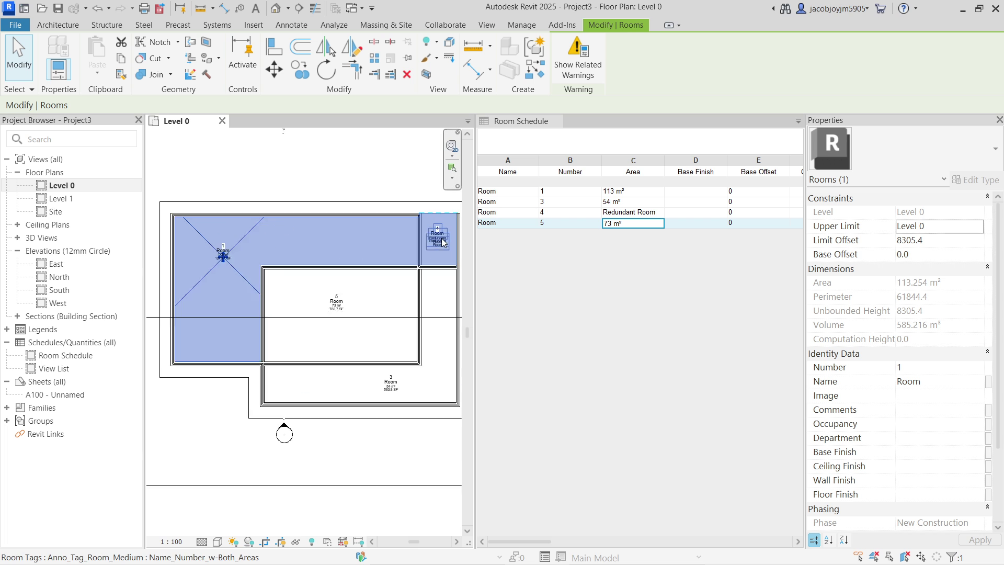
middle_drag(436, 247, 380, 253)
scroll(408, 238, up, 3)
scroll(409, 238, down, 4)
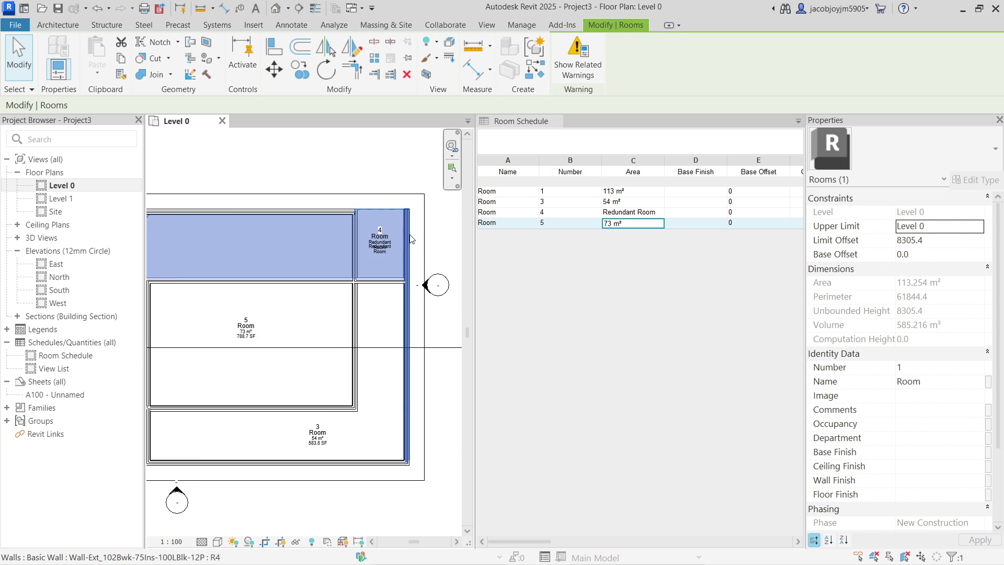
key(Escape)
- Check the Room Bounding setting of the wall segment between rooms 1 and 4
click(368, 256)
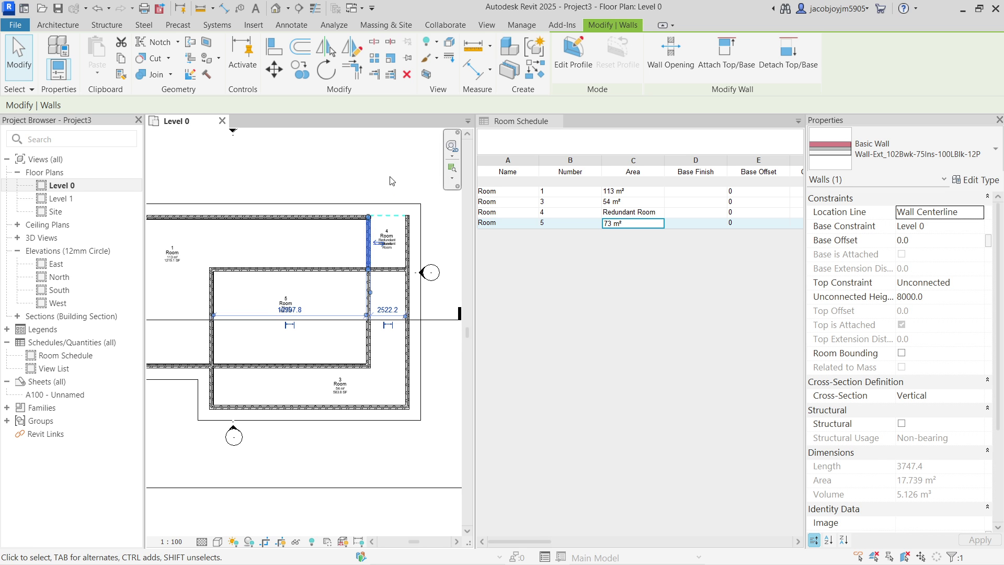
key(Escape)
scroll(372, 211, up, 1)
click(370, 233)
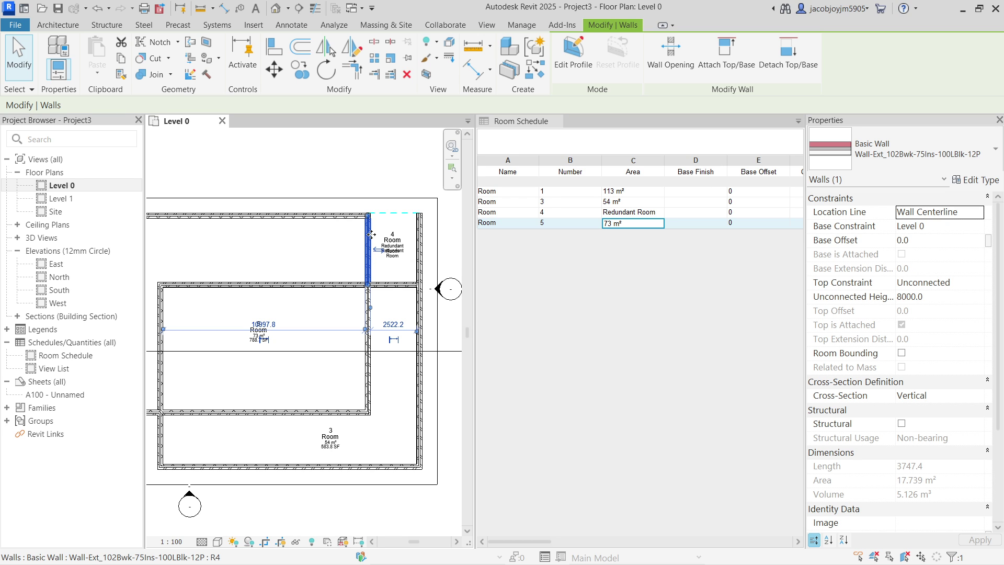
click(370, 185)
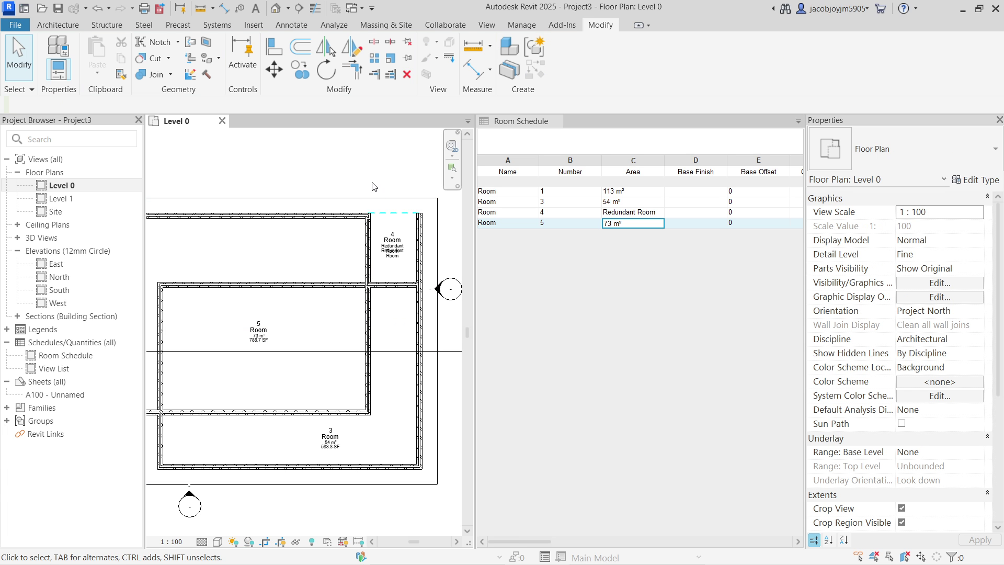
- Draw a vertical room separation line along the non-bounding wall between rooms 1 and 4, down to the crossing wall
click(57, 24)
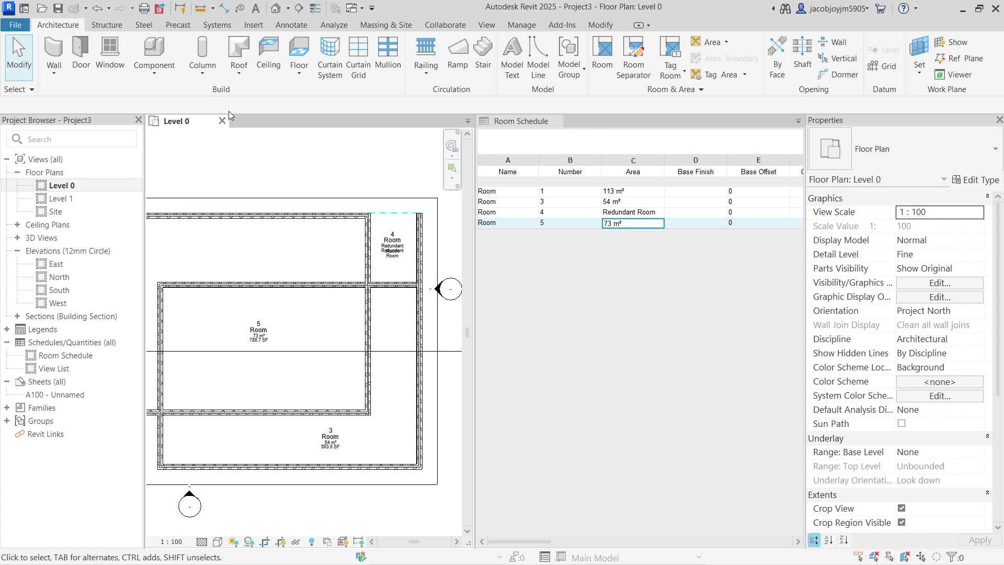
click(633, 57)
scroll(365, 195, up, 4)
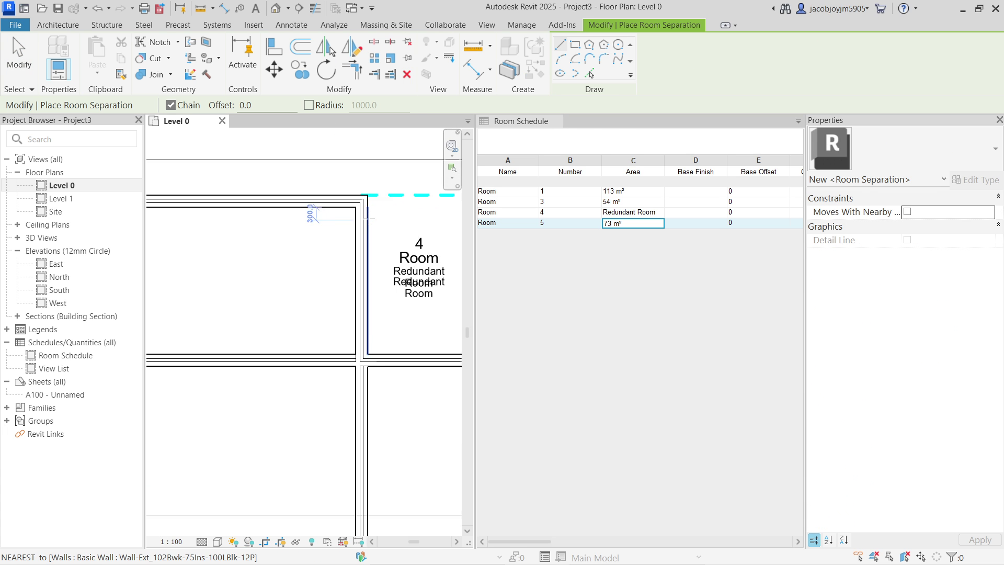
click(359, 195)
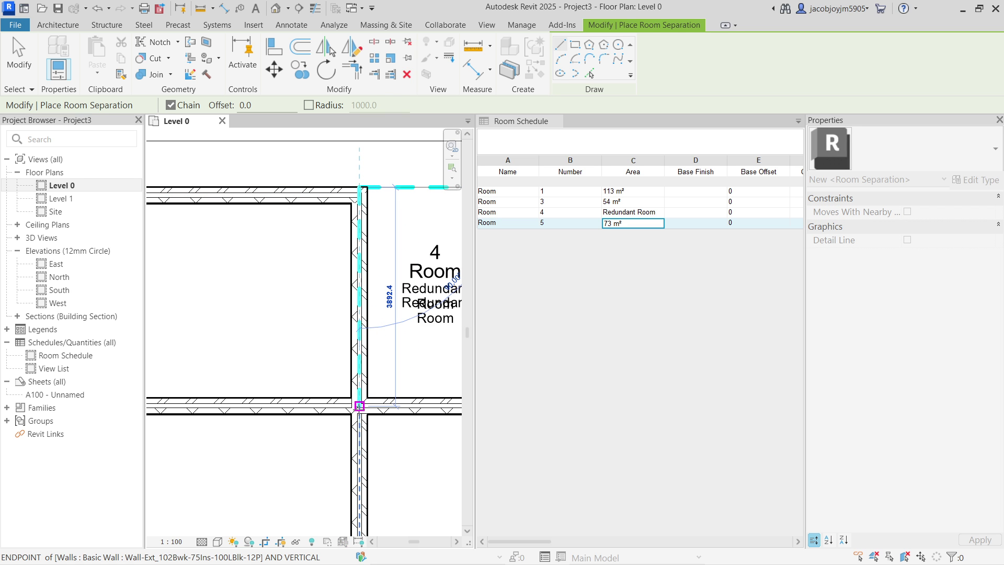
click(360, 405)
key(Escape)
scroll(367, 248, down, 5)
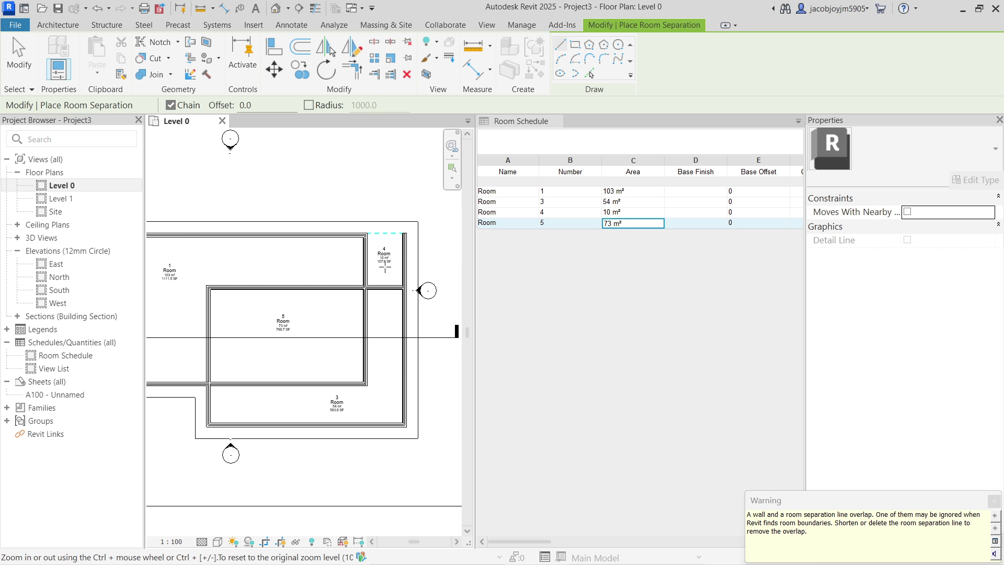
key(Escape)
- Select room 4 and check its boundary and area in the plan
click(385, 256)
scroll(385, 259, down, 2)
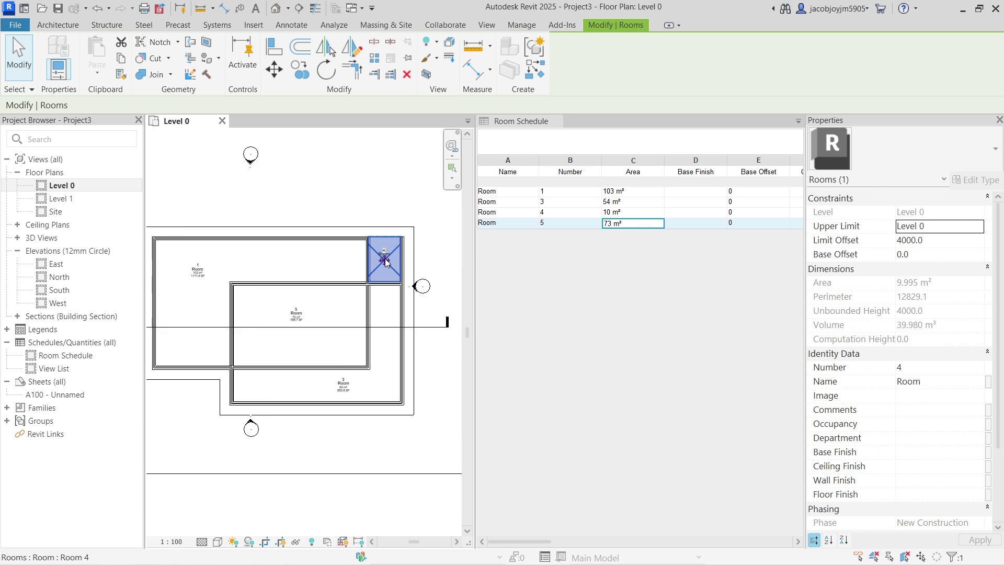
key(Escape)
- Review the warnings related to the wall segment between rooms 1 and 4, and show the whole Level 0 plan
click(370, 267)
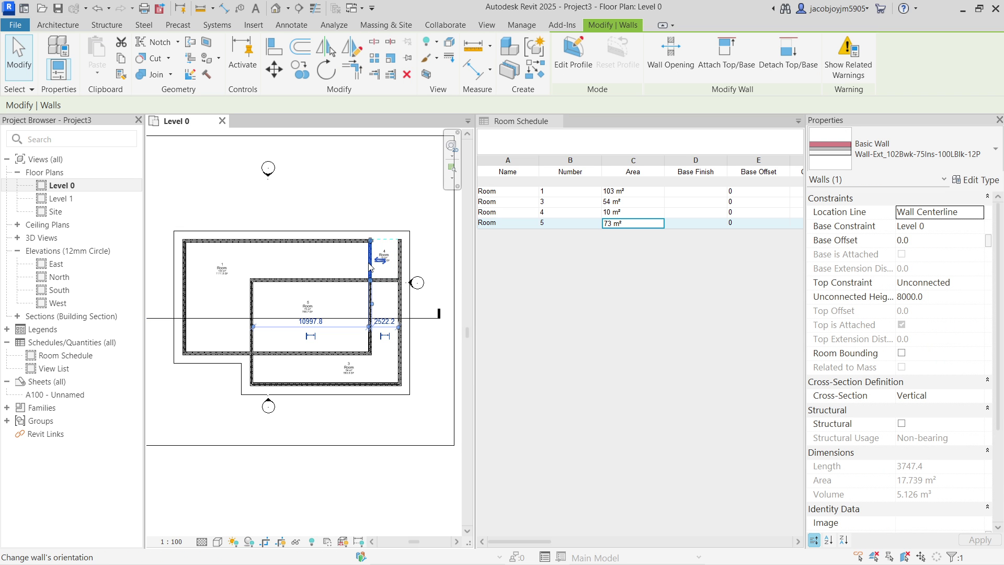
click(847, 61)
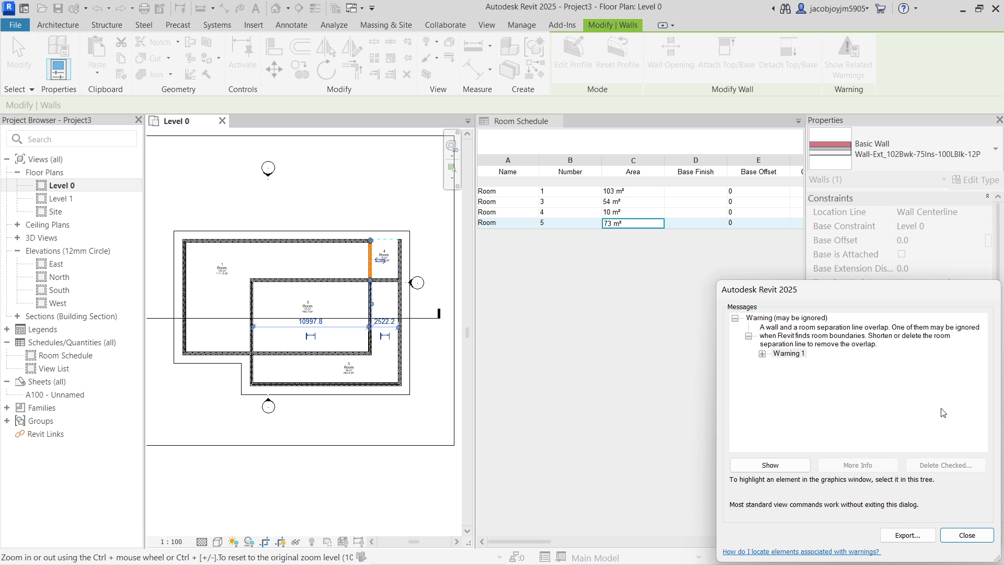
click(981, 539)
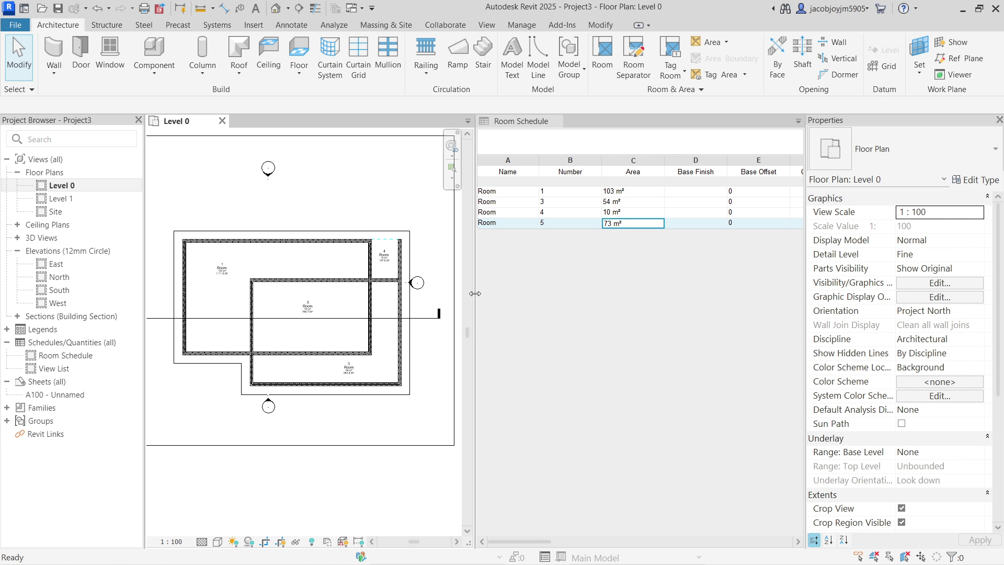
middle_click(390, 202)
middle_click(390, 202)
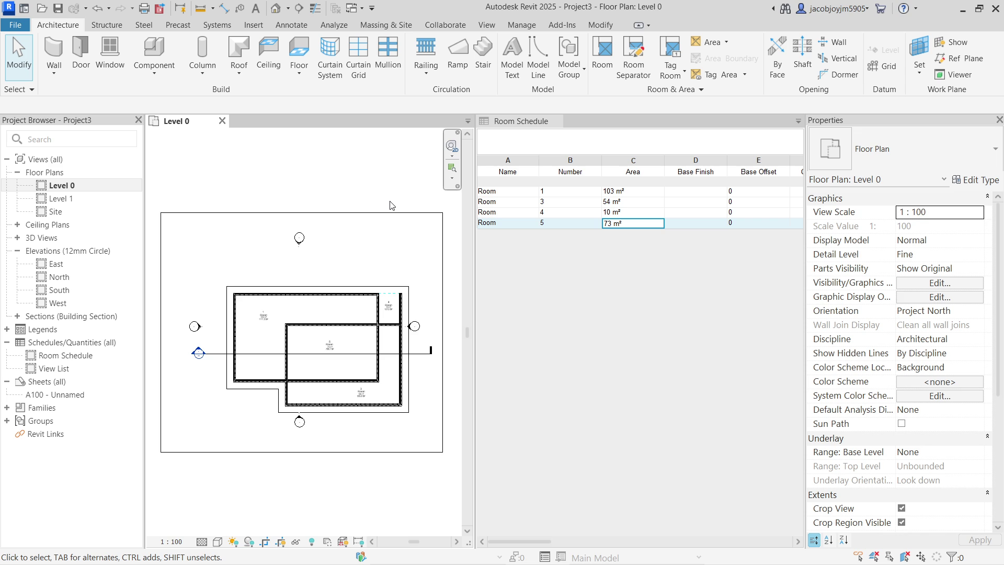